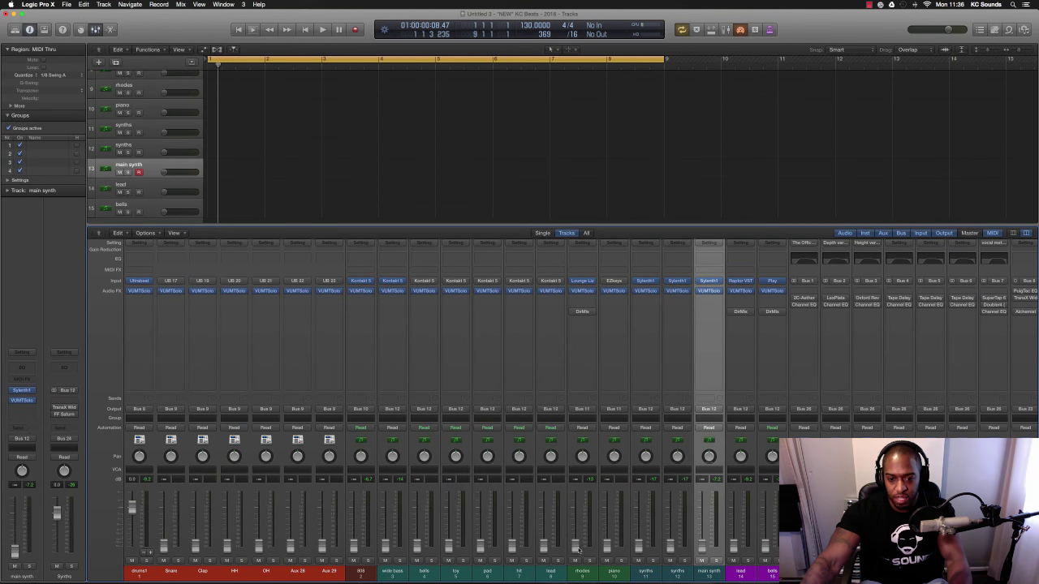
Record and discard two trial takes on the rhodes track, then begin the real Rhodes take
{"action": "left_click", "coordinate": [585, 574]}
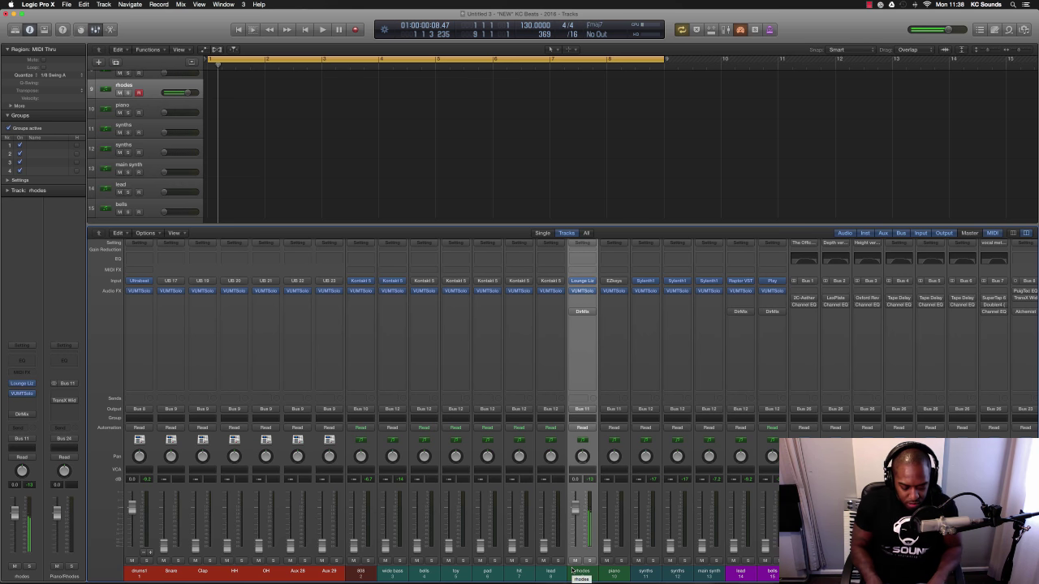
{"action": "key", "text": "r"}
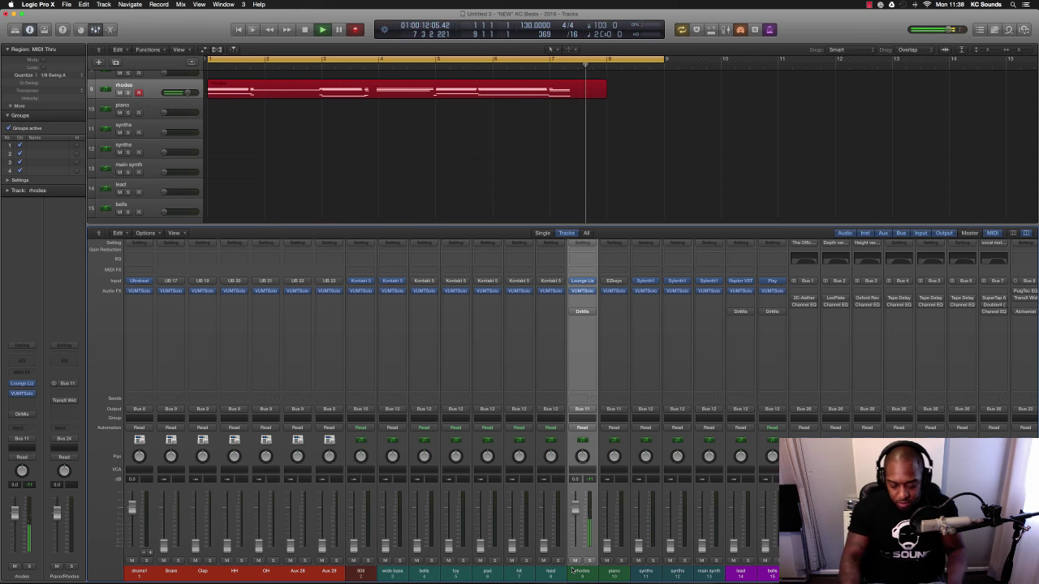
{"action": "key", "text": "super+period"}
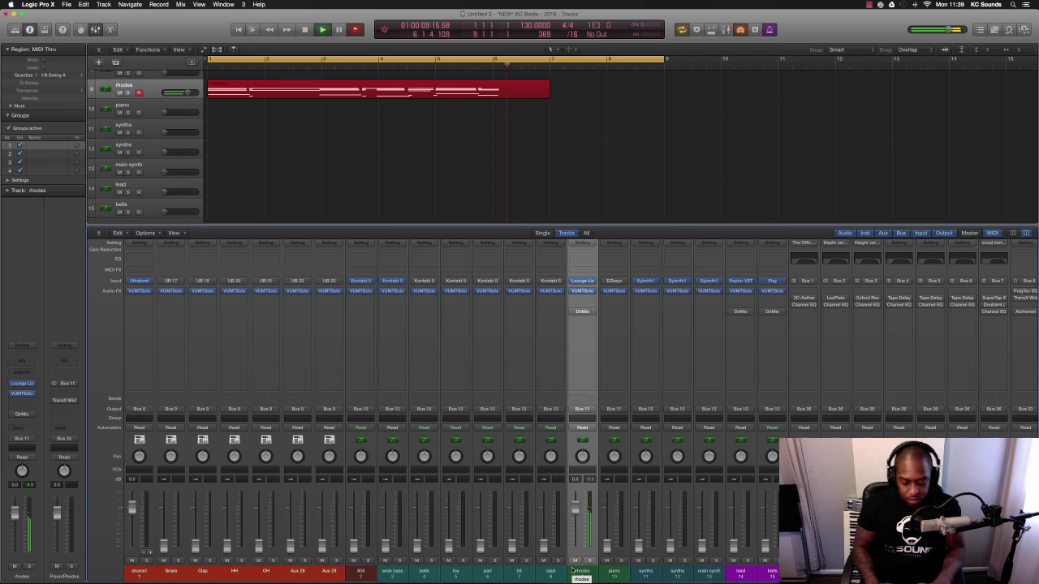
{"action": "key", "text": "r"}
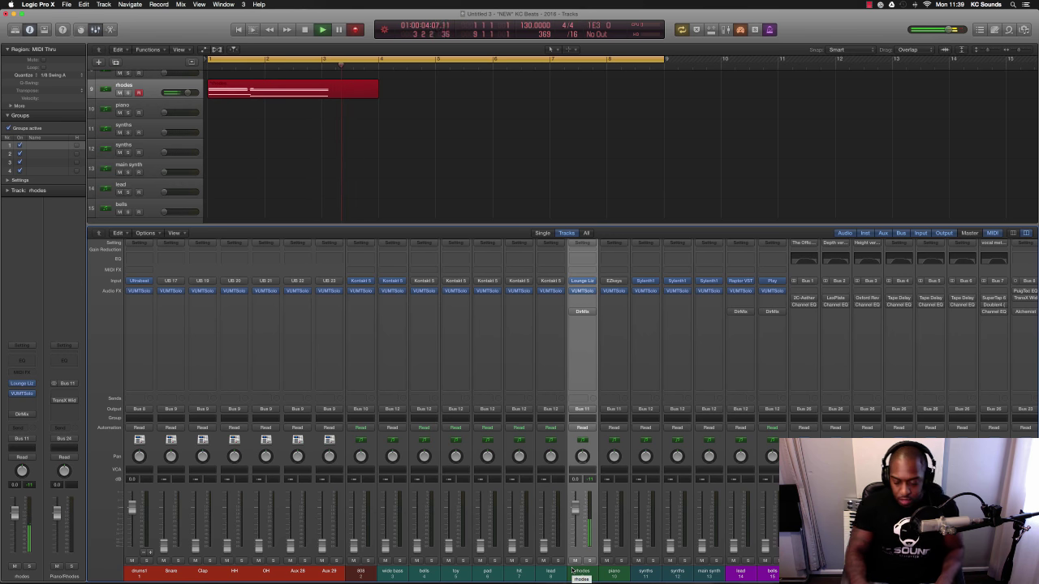
{"action": "key", "text": "space"}
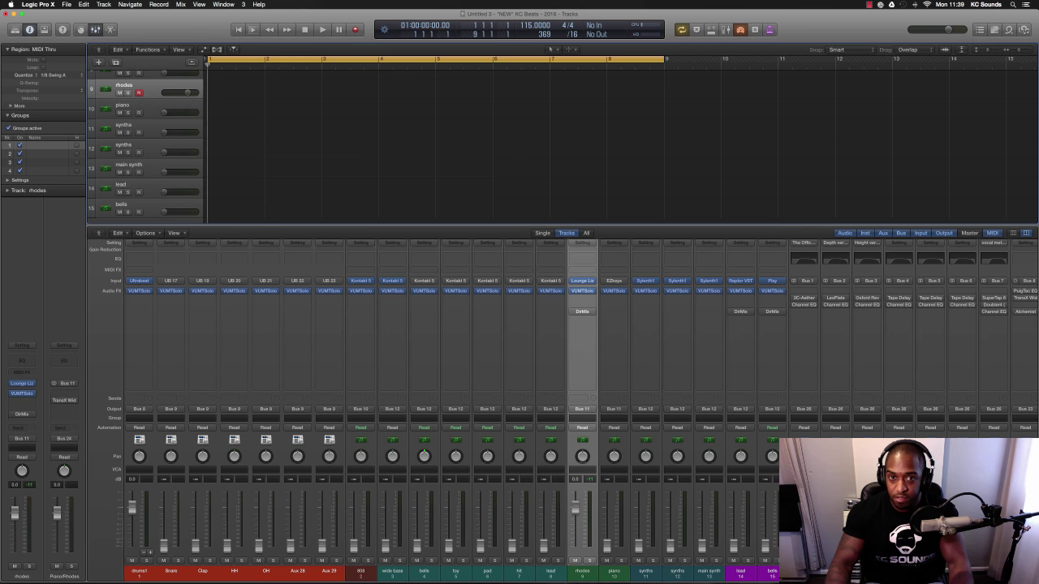
{"action": "key", "text": "r"}
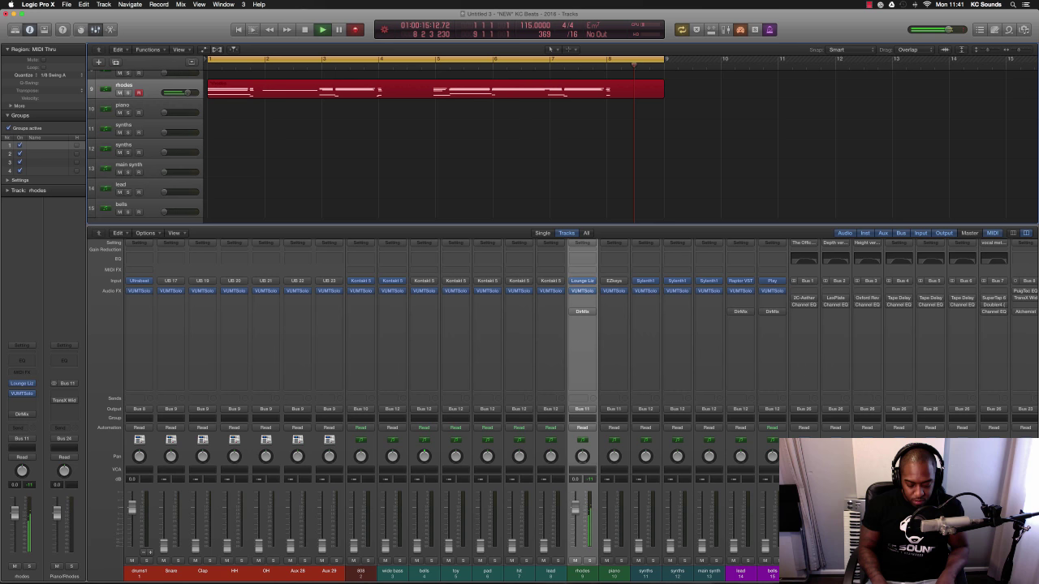
Finish the eight-bar Rhodes take, play it back, and bring up its notes for editing
{"action": "key", "text": "space"}
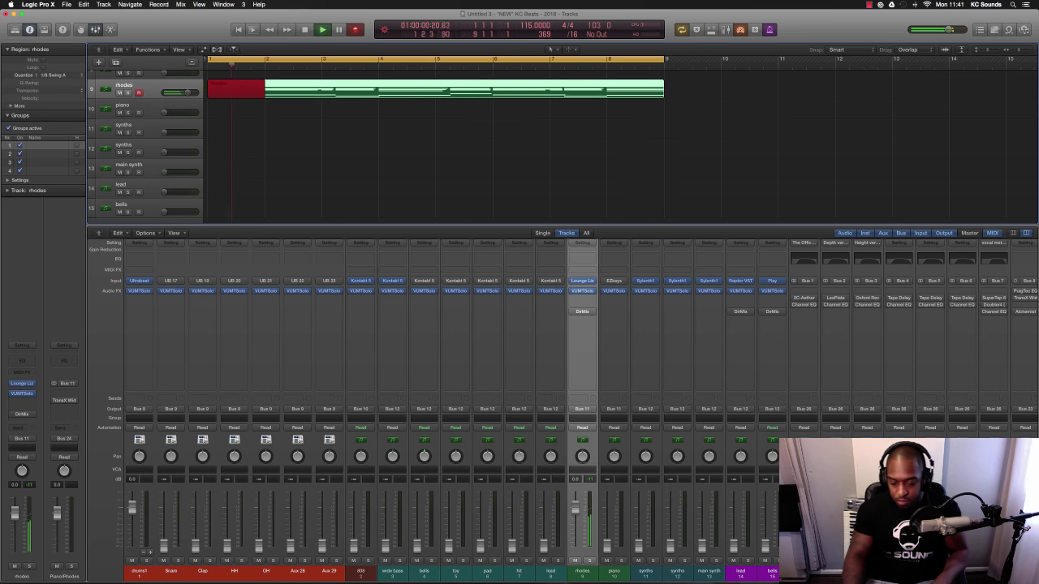
{"action": "key", "text": "space"}
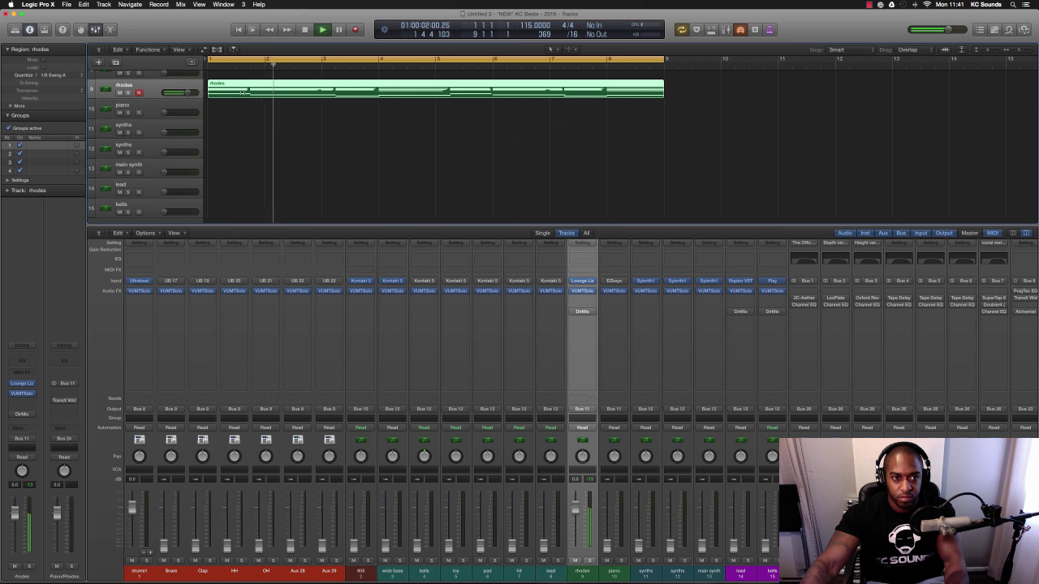
{"action": "key", "text": "p"}
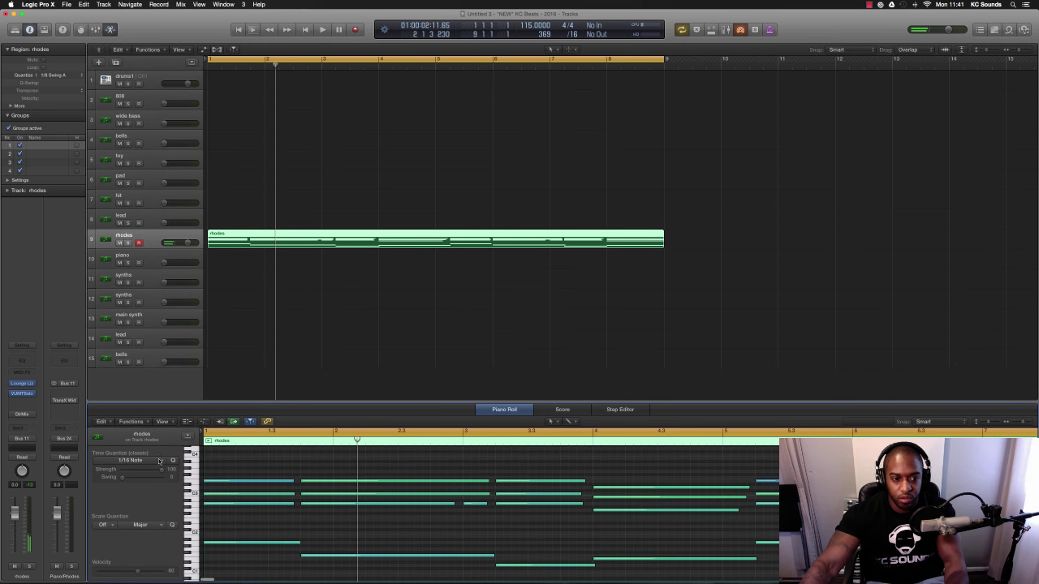
{"action": "key", "text": "Return"}
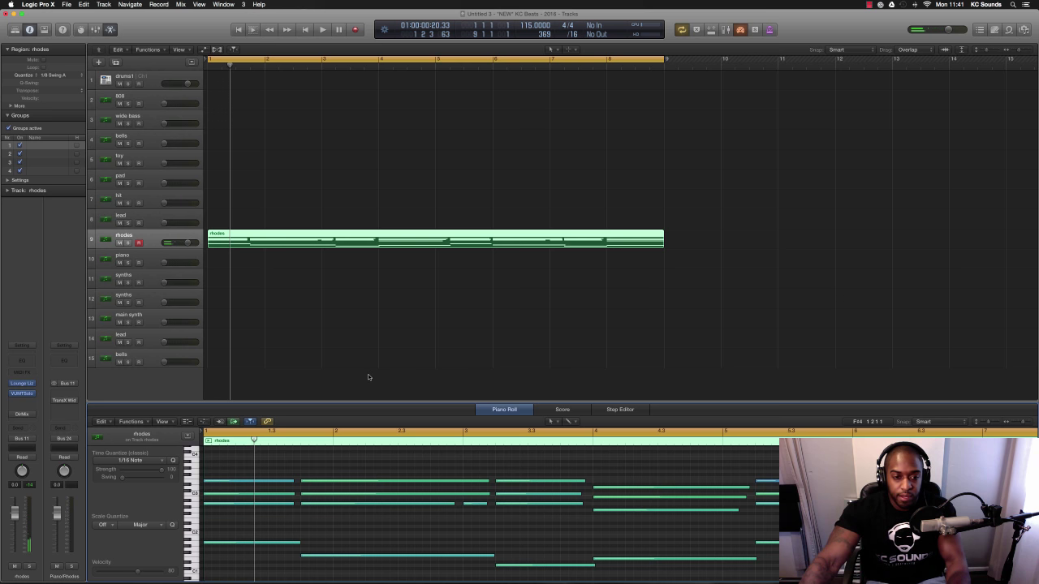
{"action": "key", "text": "Return"}
{"action": "key", "text": "space"}
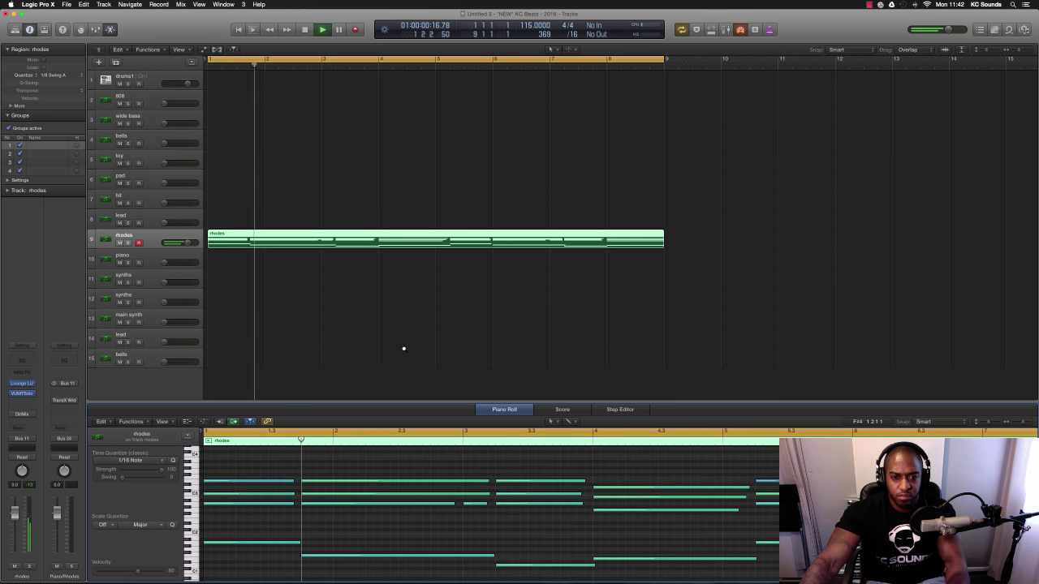
{"action": "key", "text": "z"}
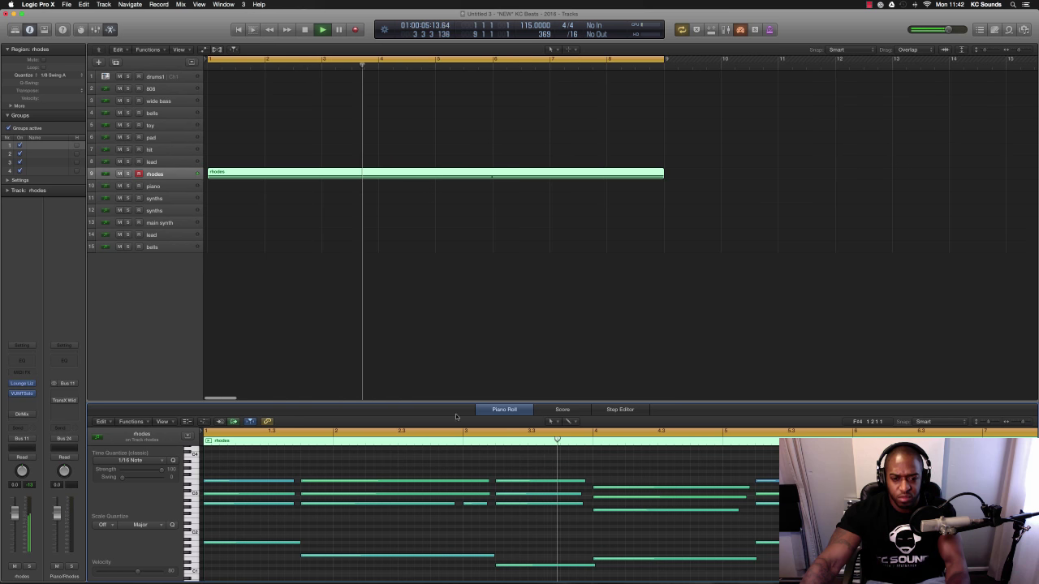
{"action": "key", "text": "space"}
{"action": "key", "text": "super+Left"}
{"action": "key", "text": "super+Left"}
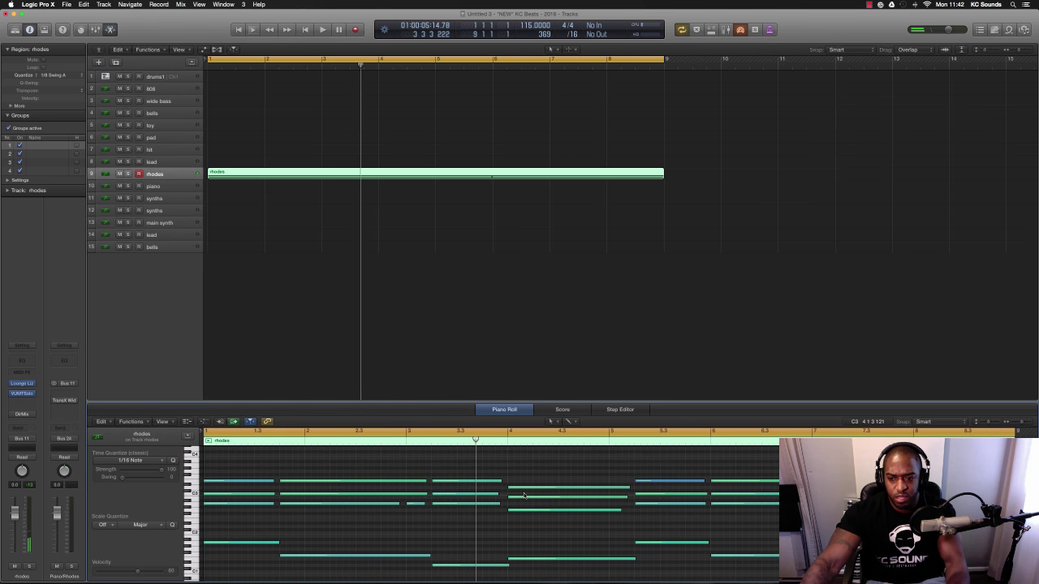
{"action": "key", "text": "Return"}
{"action": "key", "text": "space"}
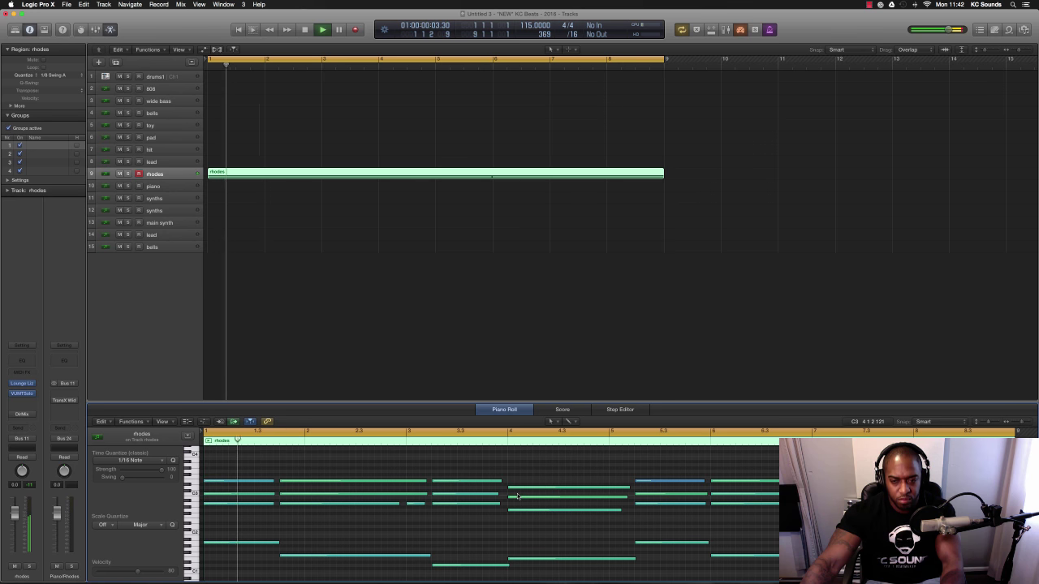
{"action": "key", "text": "space"}
Delete the old Rhodes region from the rhodes track
{"action": "left_click", "coordinate": [455, 204]}
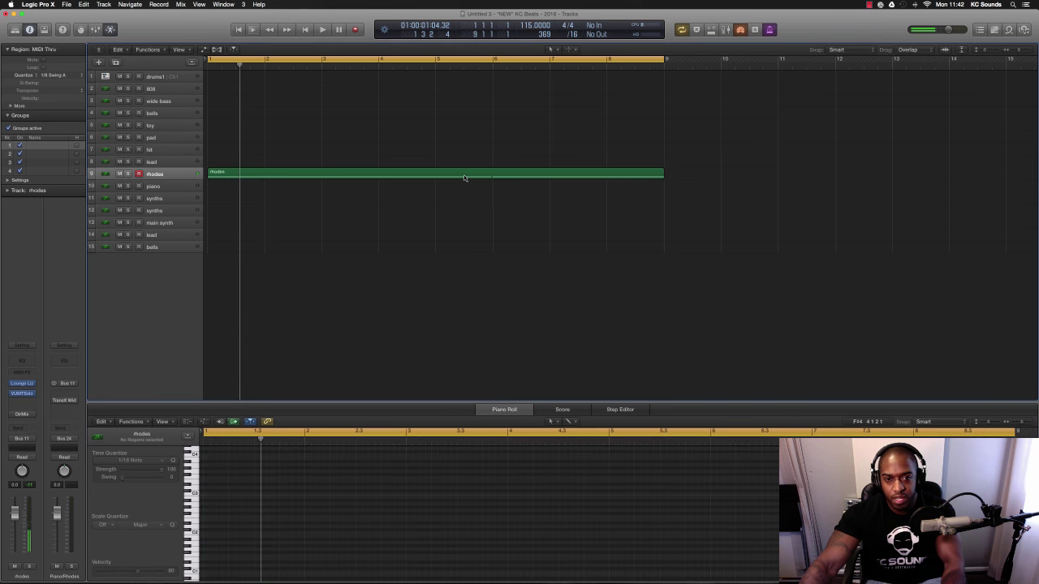
{"action": "left_click", "coordinate": [459, 175]}
{"action": "key", "text": "Delete"}
Record a new eight-bar Rhodes take, replay it, and select the drums1 track
{"action": "key", "text": "r"}
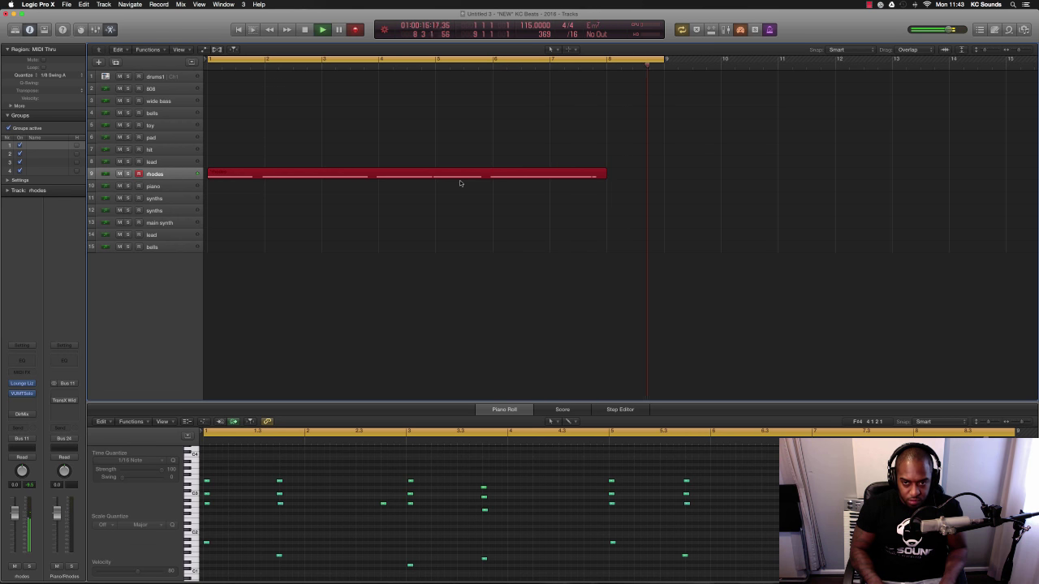
{"action": "key", "text": "space"}
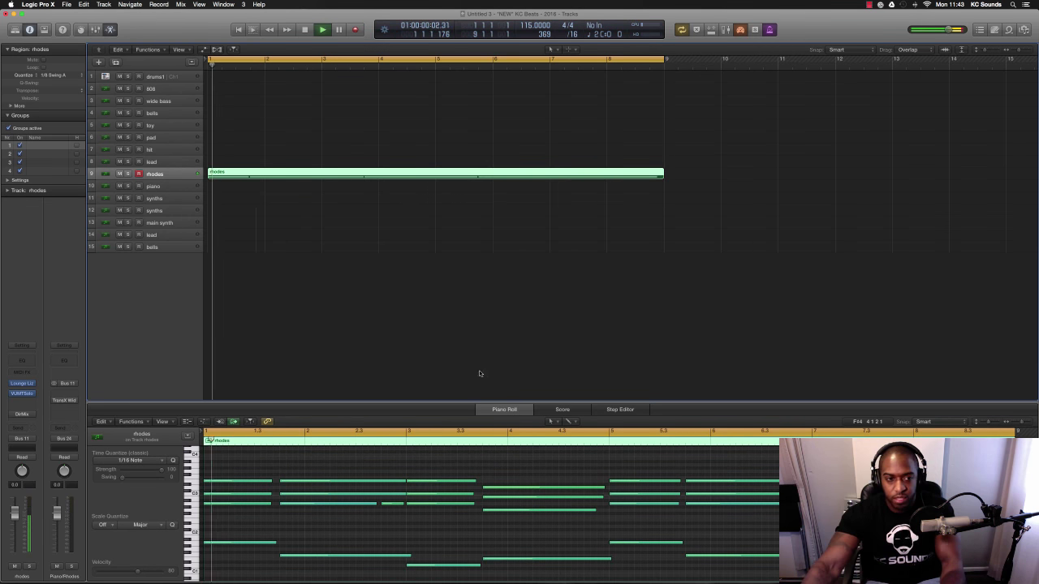
{"action": "key", "text": "space"}
{"action": "left_click", "coordinate": [129, 325]}
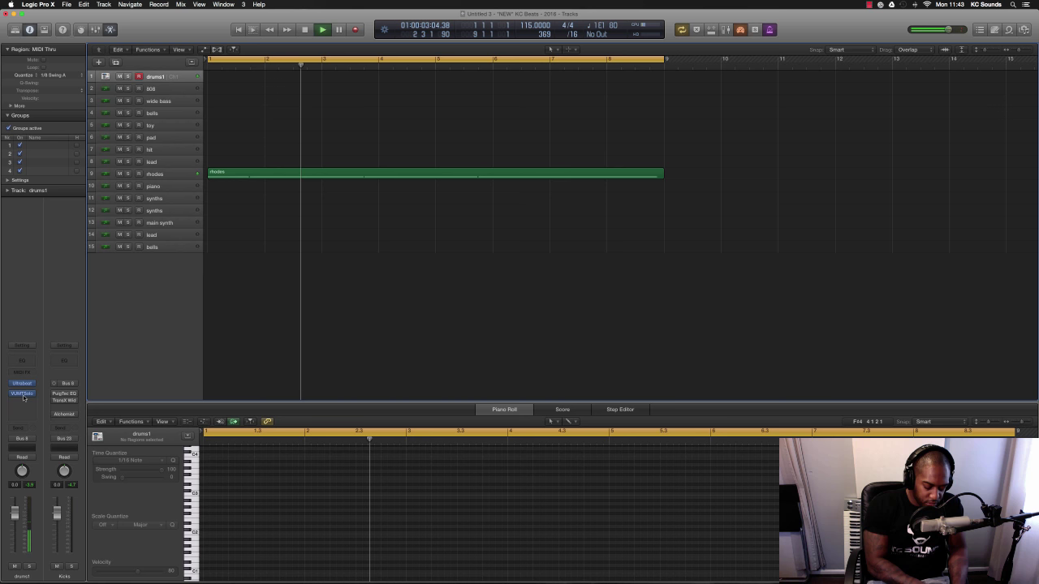
Restart playback from bar 1 several times while laying down the drums1 pattern
{"action": "key", "text": "space"}
{"action": "key", "text": "Return"}
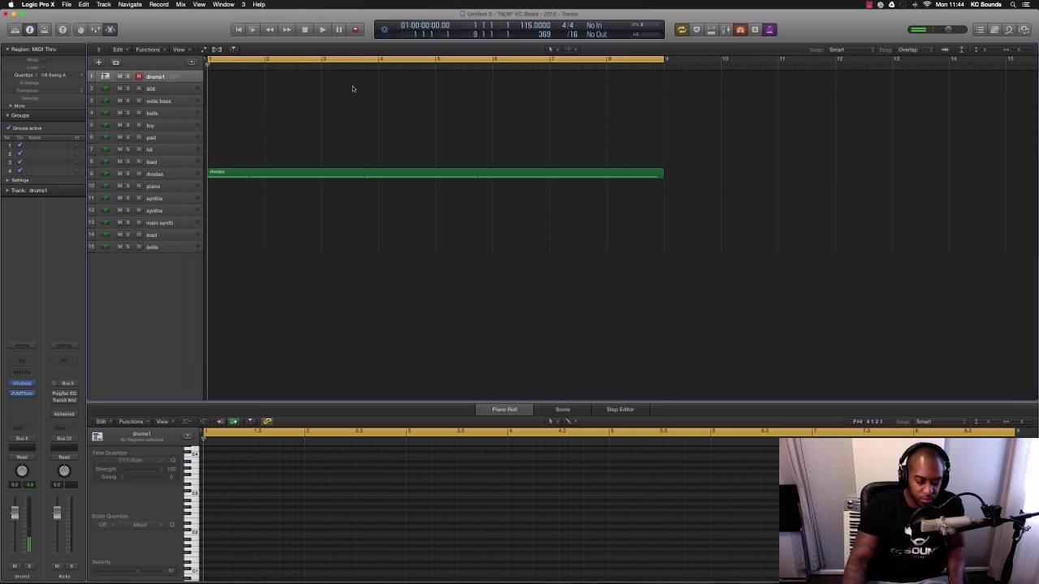
{"action": "key", "text": "space"}
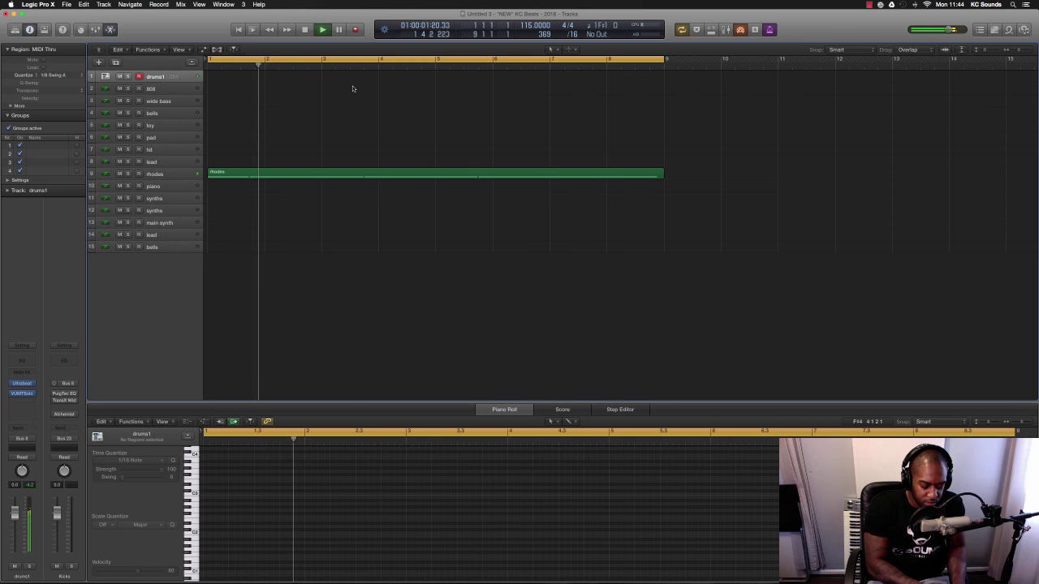
{"action": "key", "text": "space"}
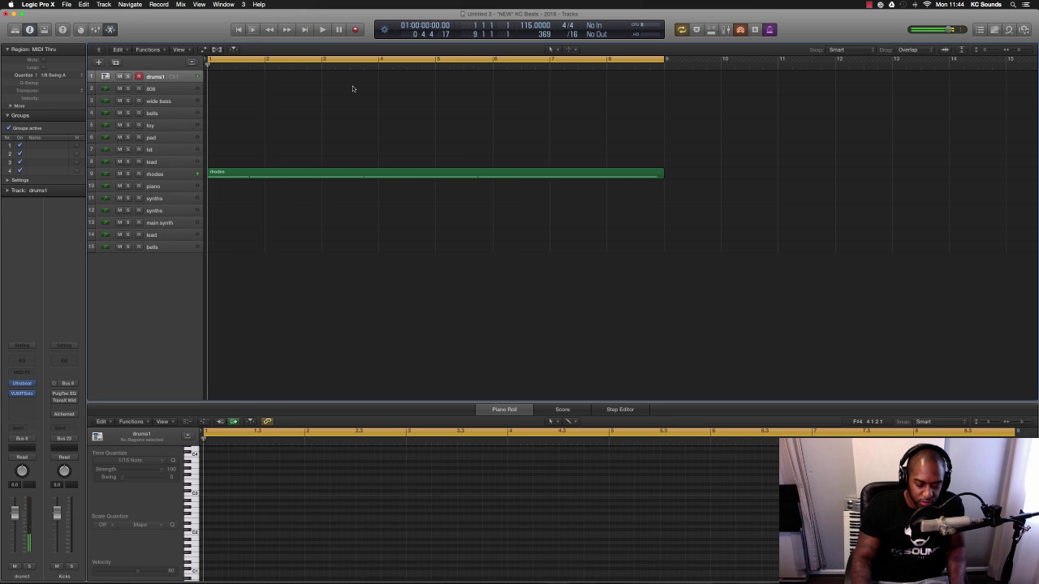
{"action": "key", "text": "space"}
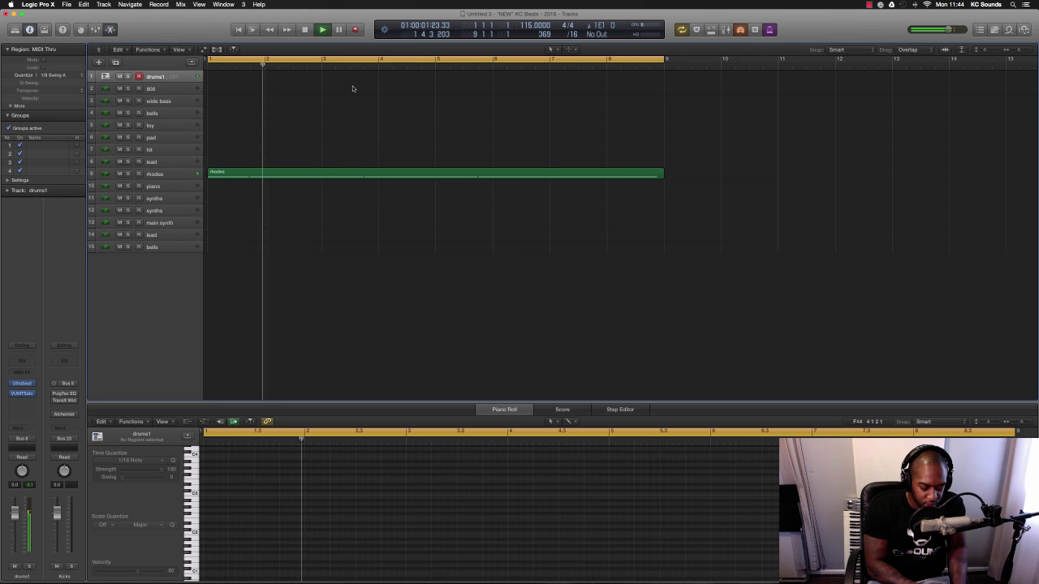
{"action": "key", "text": "space"}
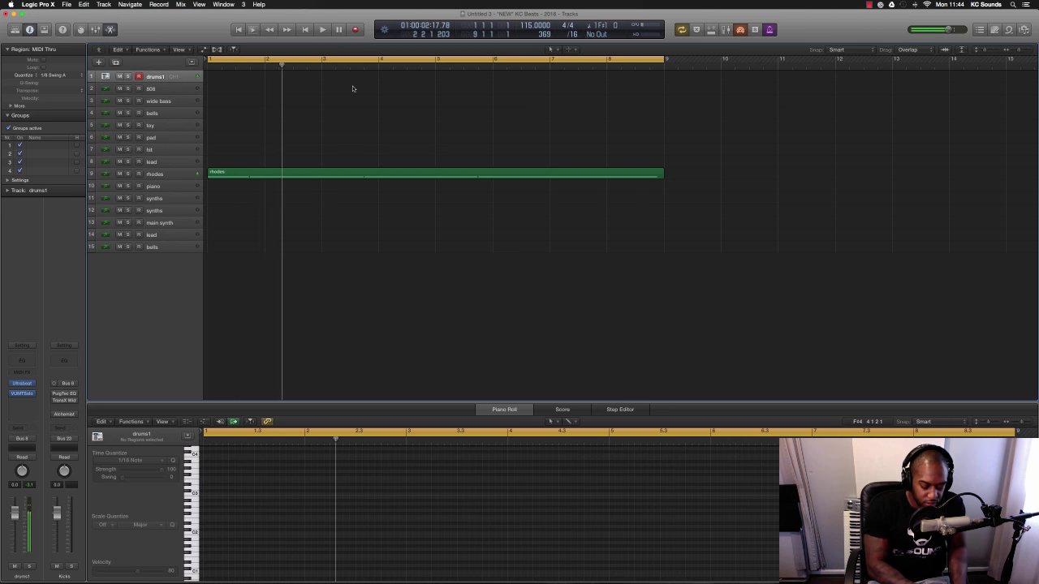
{"action": "key", "text": "Return"}
{"action": "key", "text": "space"}
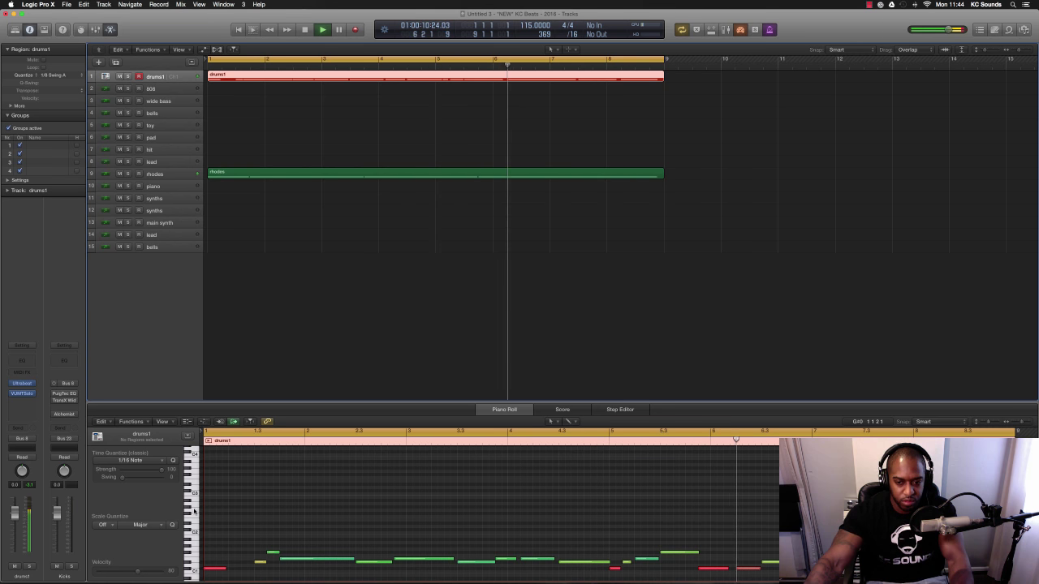
Select a drum note and play the pattern with more bars visible
{"action": "left_click", "coordinate": [776, 561]}
{"action": "key", "text": "space"}
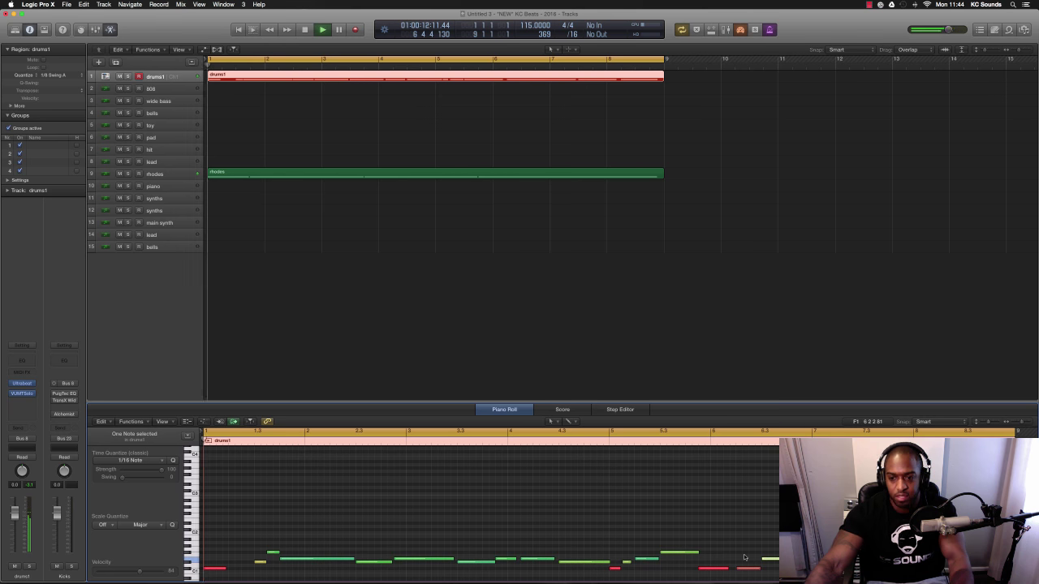
{"action": "key", "text": "super+Left"}
{"action": "key", "text": "super+Left"}
{"action": "key", "text": "super+Left"}
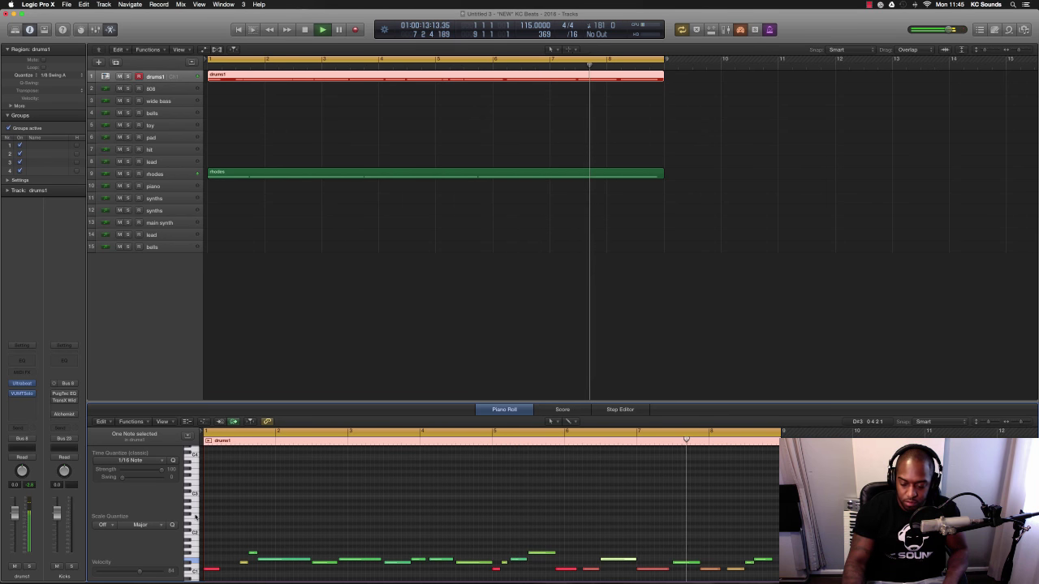
{"action": "key", "text": "space"}
Play the drum part from the start and preview a single hi-hat note
{"action": "key", "text": "Return"}
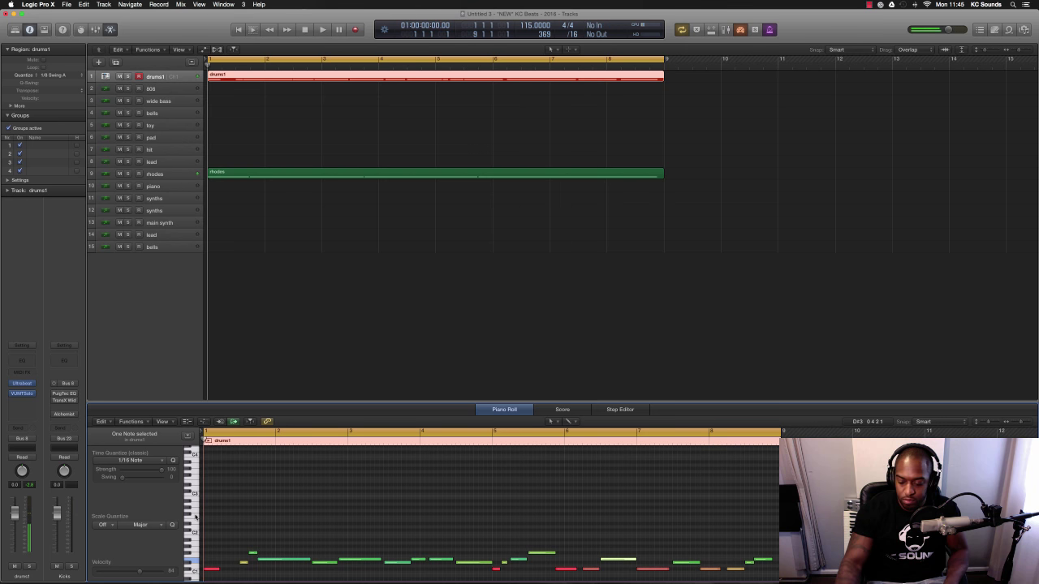
{"action": "key", "text": "space"}
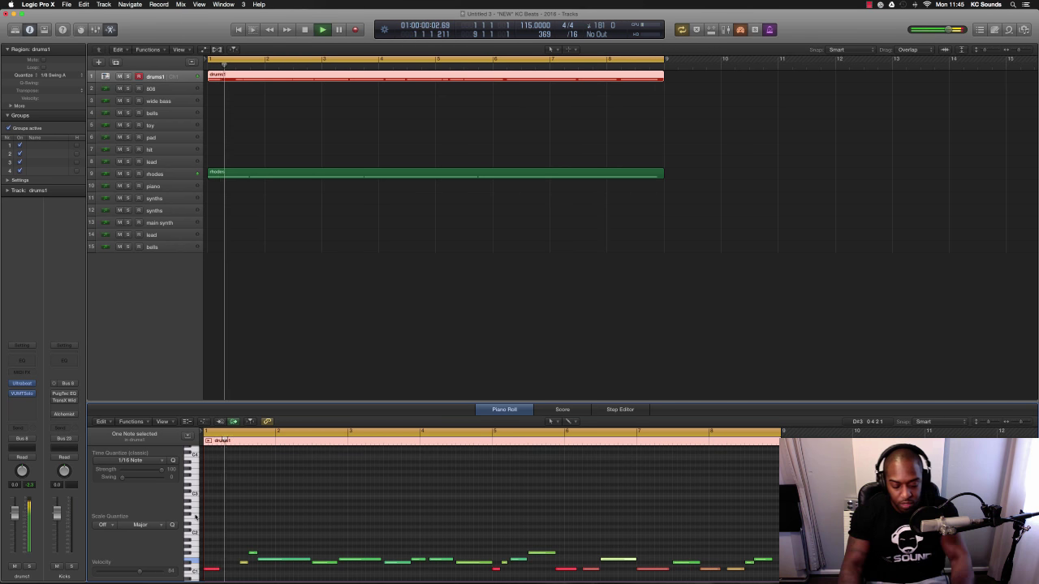
{"action": "key", "text": "space"}
{"action": "key", "text": "space"}
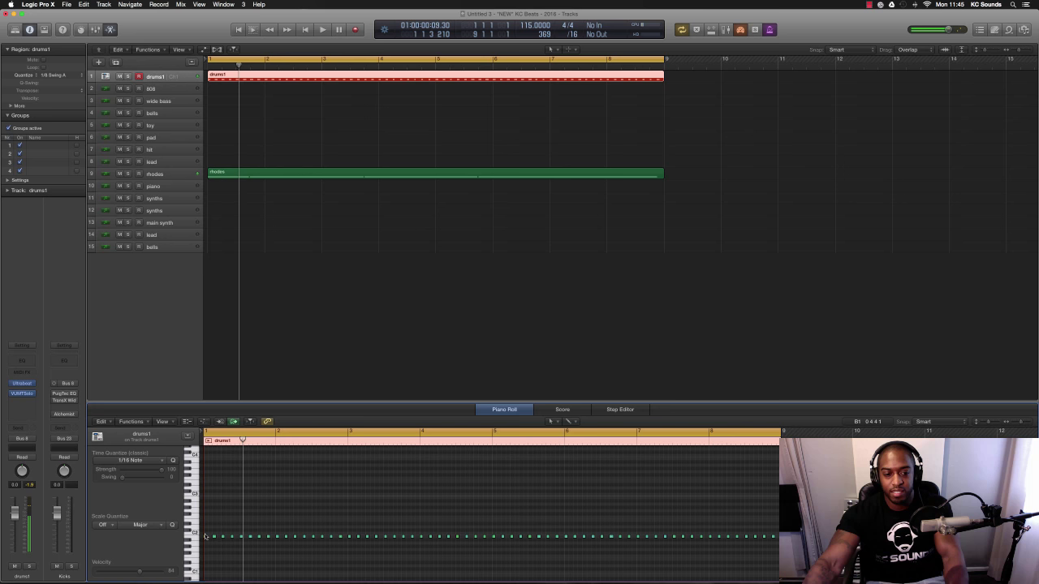
{"action": "left_click", "coordinate": [206, 537]}
{"action": "key", "text": "space"}
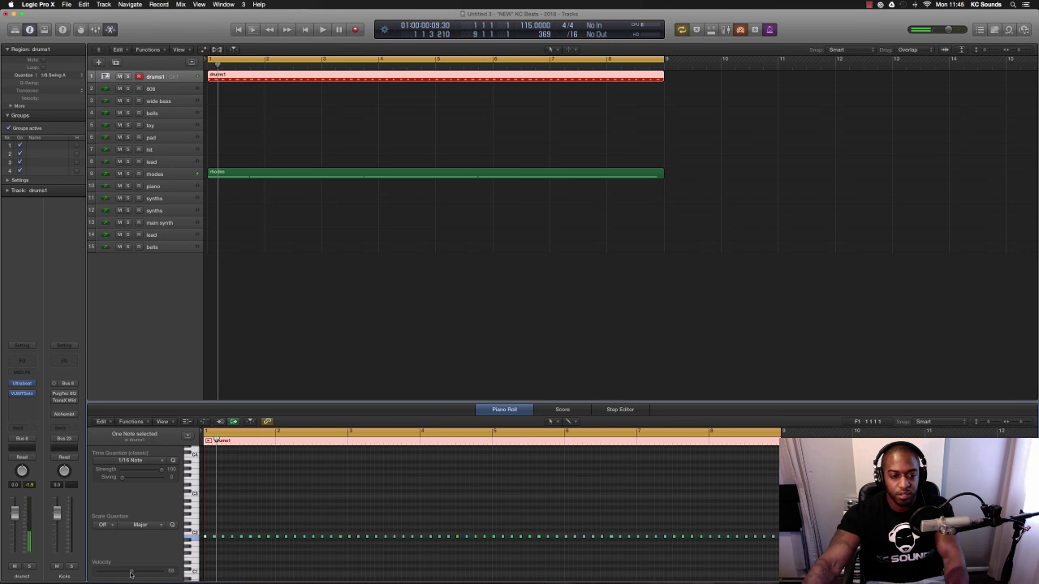
Copy the drums1 region onto the second track, then drag it back toward the first
{"action": "mouse_move", "coordinate": [474, 137]}
{"action": "left_mouse_down"}
{"action": "mouse_move", "coordinate": [416, 80]}
{"action": "mouse_move", "coordinate": [439, 112]}
{"action": "left_mouse_up"}
{"action": "left_click", "coordinate": [425, 92]}
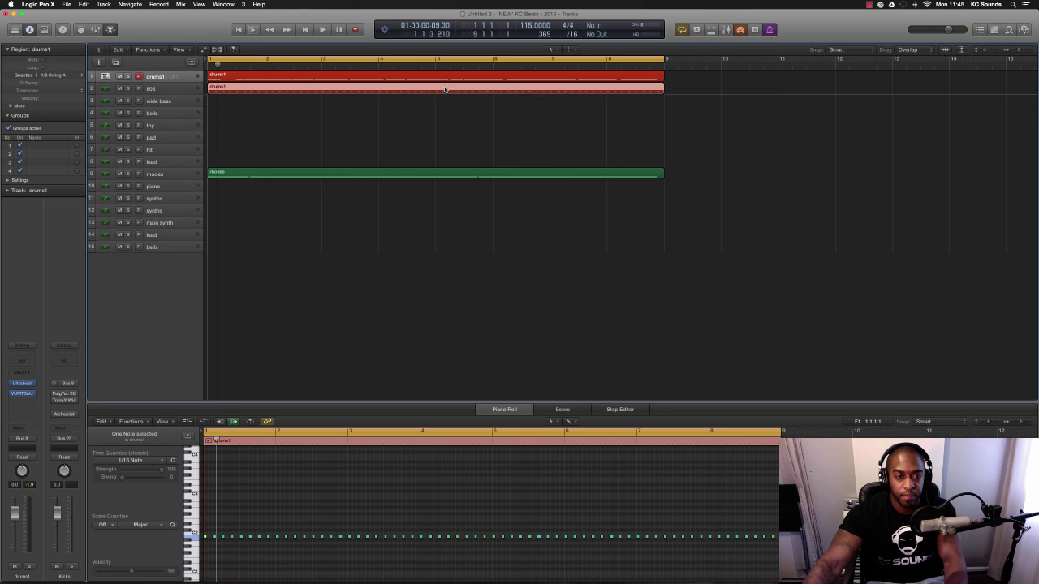
{"action": "left_click_drag", "start_coordinate": [445, 89], "coordinate": [438, 79]}
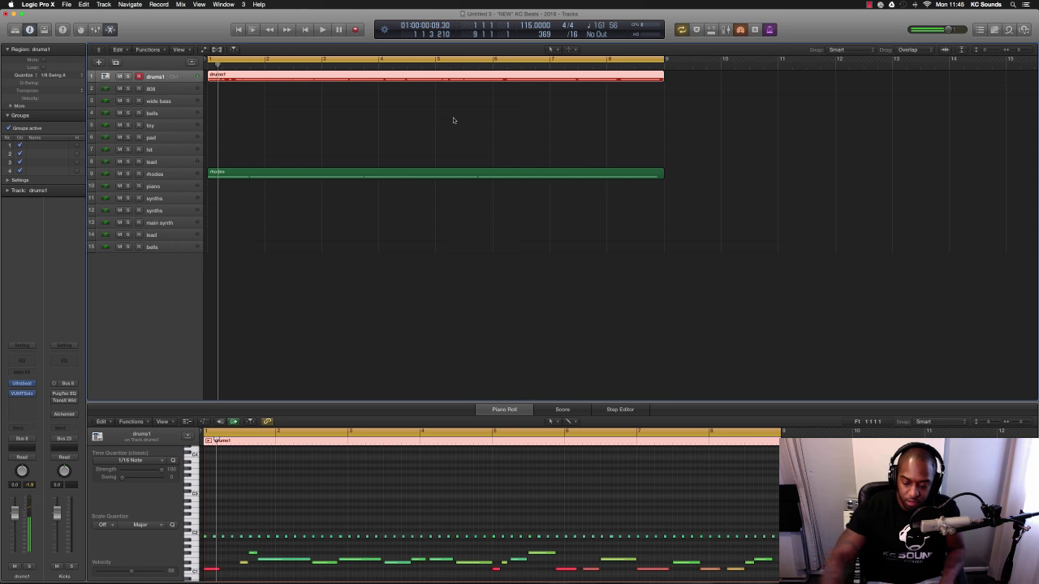
Play the beat through, stop at the start, and select both overlapping drum regions
{"action": "key", "text": "space"}
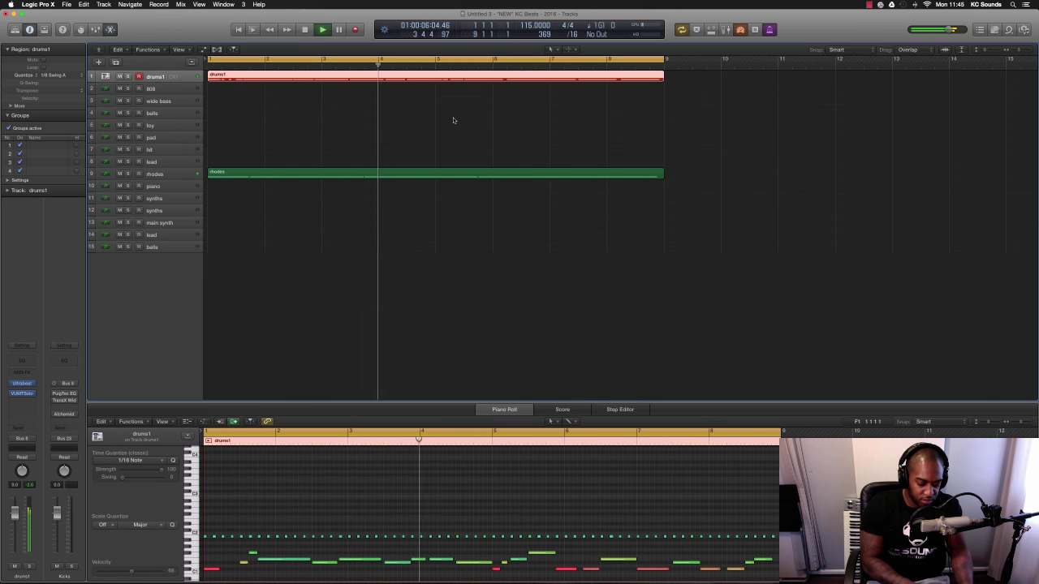
{"action": "key", "text": "space"}
{"action": "key", "text": "space"}
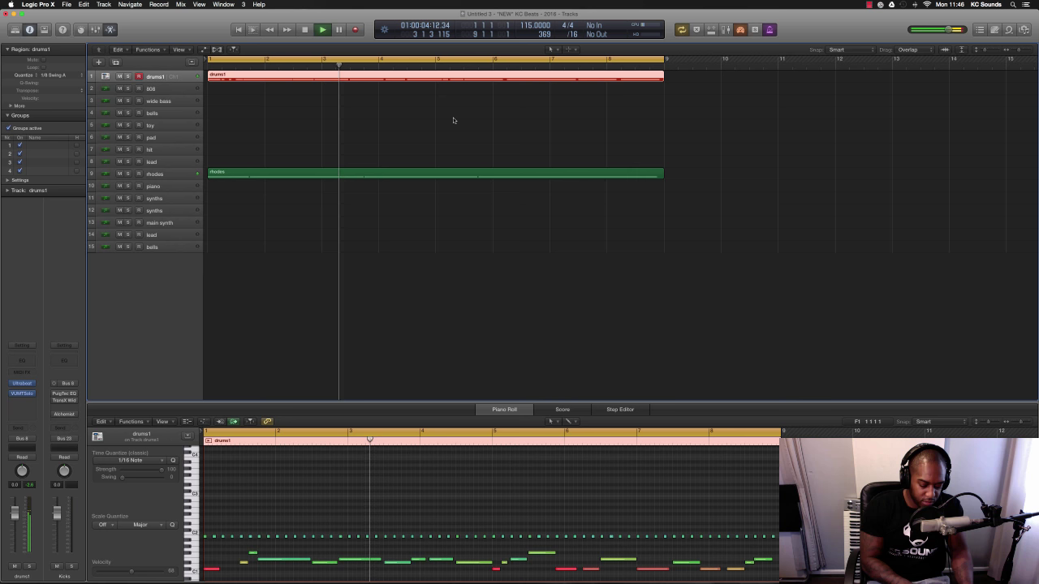
{"action": "key", "text": "Return"}
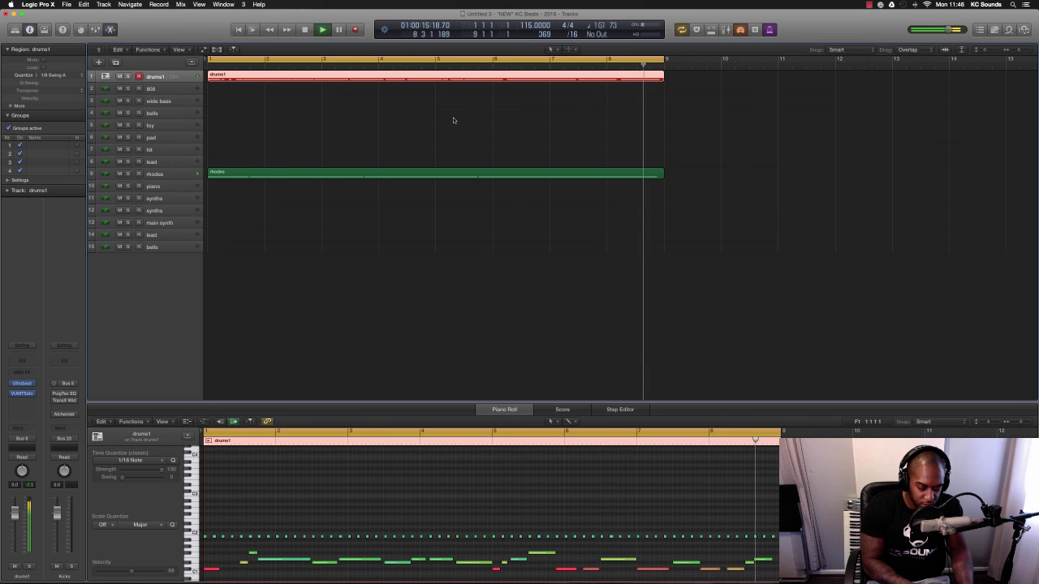
{"action": "key", "text": "space"}
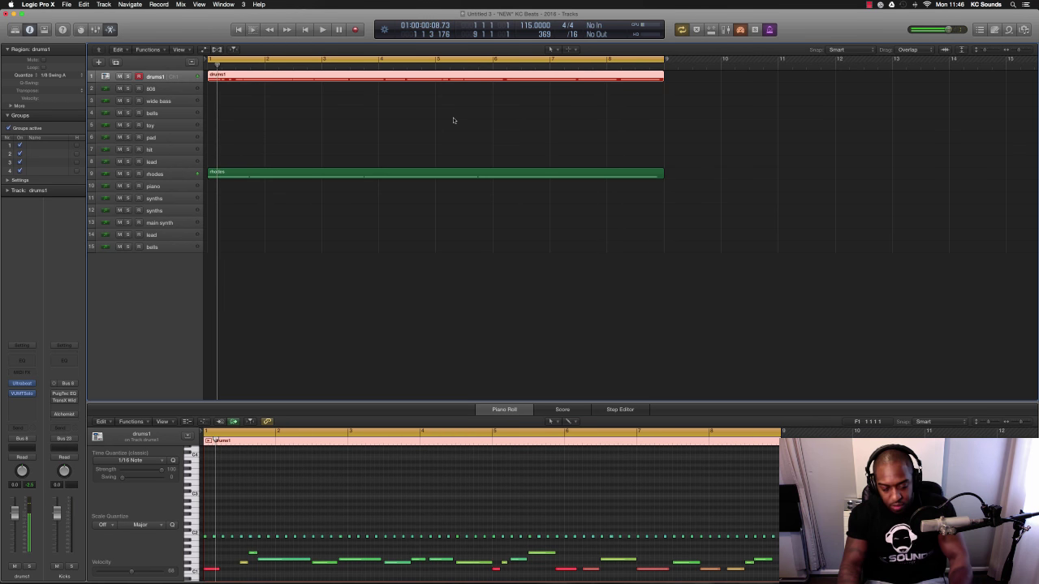
{"action": "key", "text": "super+v"}
Select both drum regions and scroll through their notes
{"action": "left_click_drag", "start_coordinate": [473, 100], "coordinate": [464, 79]}
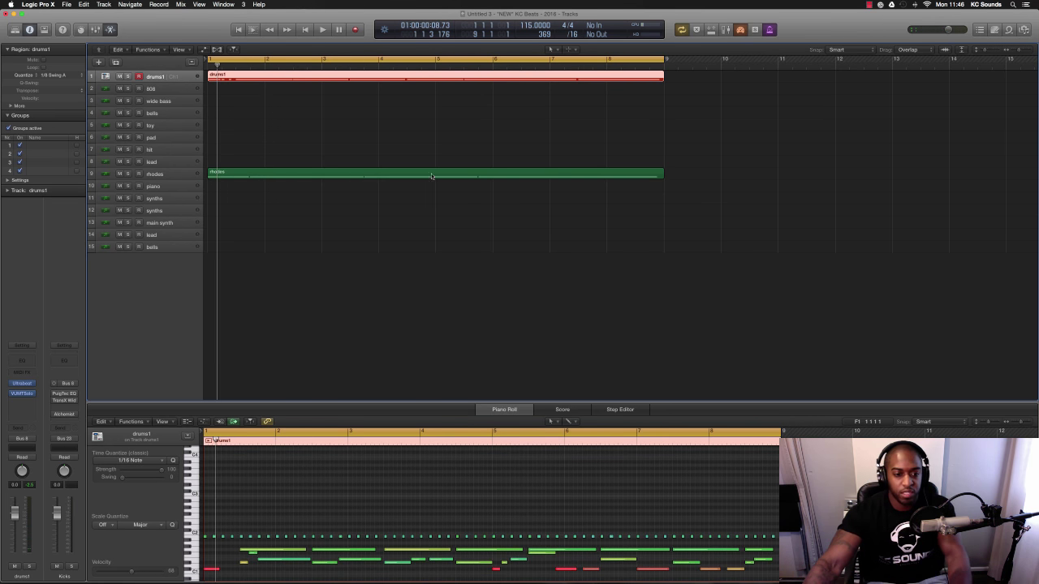
{"action": "scroll", "coordinate": [441, 504], "scroll_direction": "down", "scroll_amount": 2}
{"action": "scroll", "coordinate": [441, 504], "scroll_direction": "down", "scroll_amount": 2}
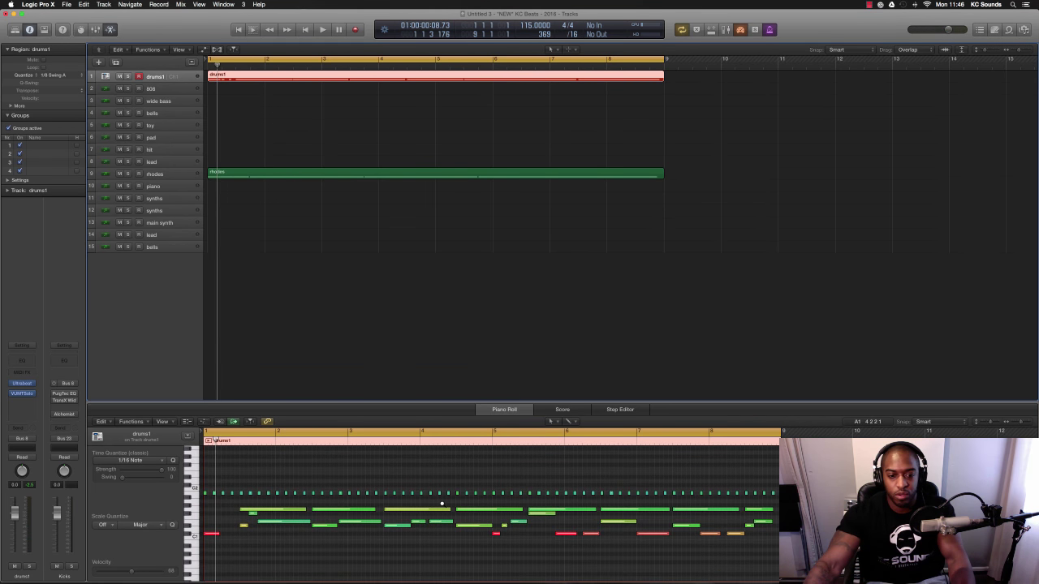
{"action": "scroll", "coordinate": [441, 504], "scroll_direction": "up", "scroll_amount": 1}
{"action": "scroll", "coordinate": [442, 505], "scroll_direction": "up", "scroll_amount": 1}
{"action": "scroll", "coordinate": [442, 507], "scroll_direction": "up", "scroll_amount": 1}
{"action": "scroll", "coordinate": [442, 509], "scroll_direction": "up", "scroll_amount": 1}
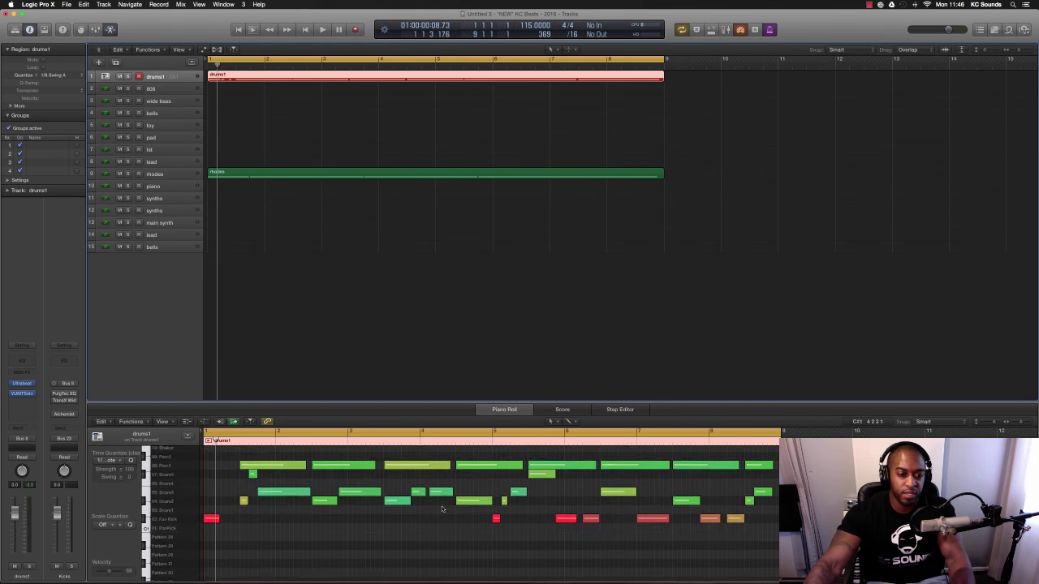
{"action": "scroll", "coordinate": [442, 509], "scroll_direction": "down", "scroll_amount": 2}
{"action": "scroll", "coordinate": [419, 511], "scroll_direction": "up", "scroll_amount": 2}
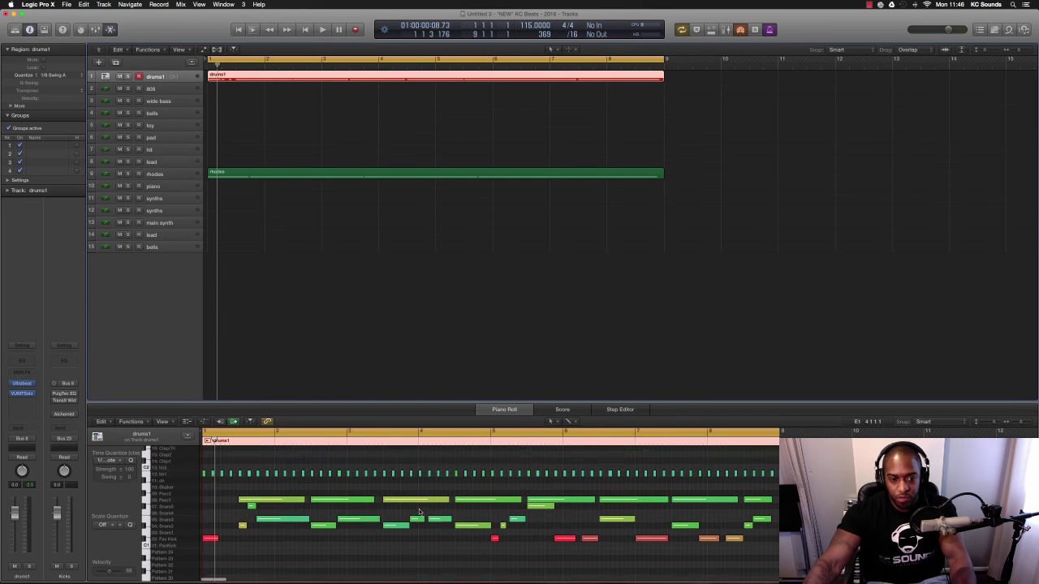
{"action": "scroll", "coordinate": [420, 511], "scroll_direction": "down", "scroll_amount": 1}
{"action": "scroll", "coordinate": [276, 498], "scroll_direction": "up", "scroll_amount": 2}
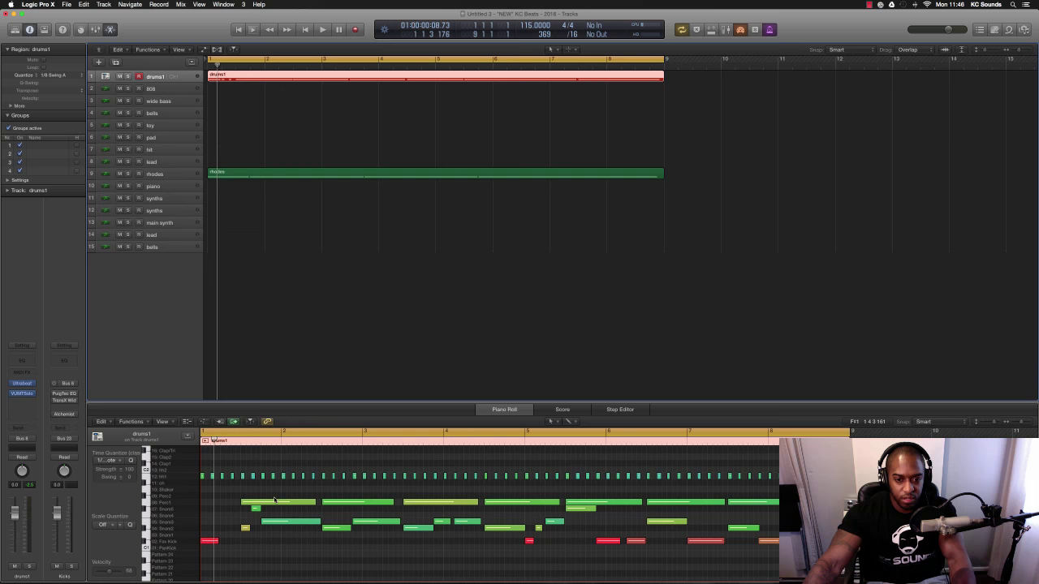
Apply the 1/16 Swing A quantize groove and zoom into the first bars
{"action": "left_click", "coordinate": [60, 77]}
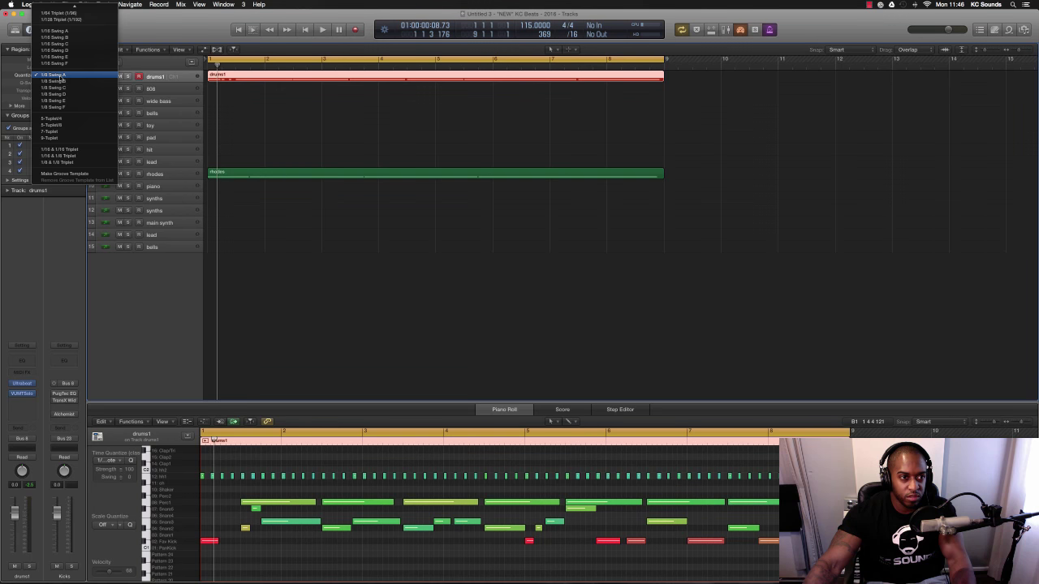
{"action": "left_click", "coordinate": [62, 31]}
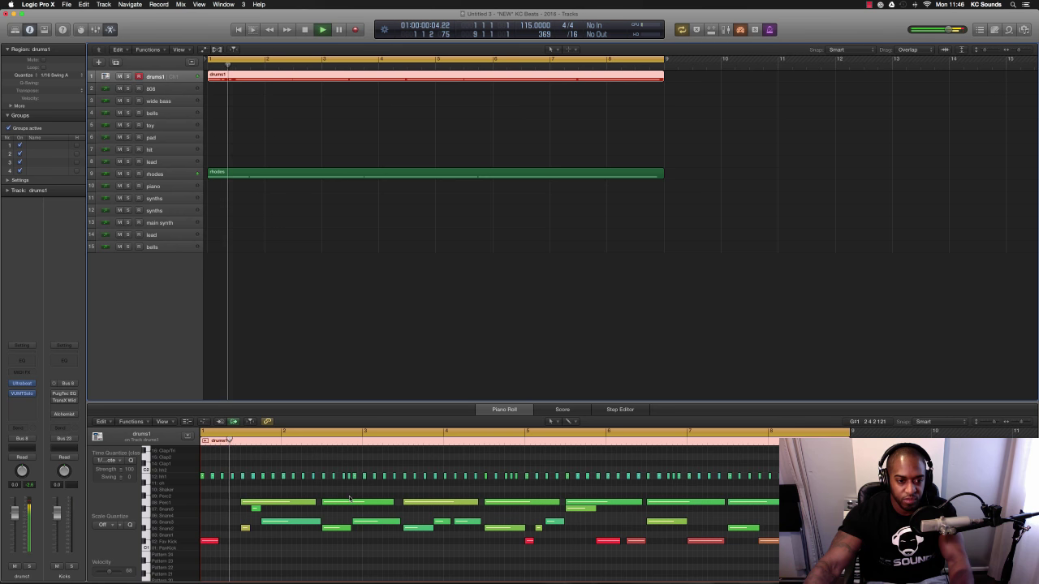
{"action": "key", "text": "super+Right"}
{"action": "key", "text": "super+Right"}
{"action": "key", "text": "super+Right"}
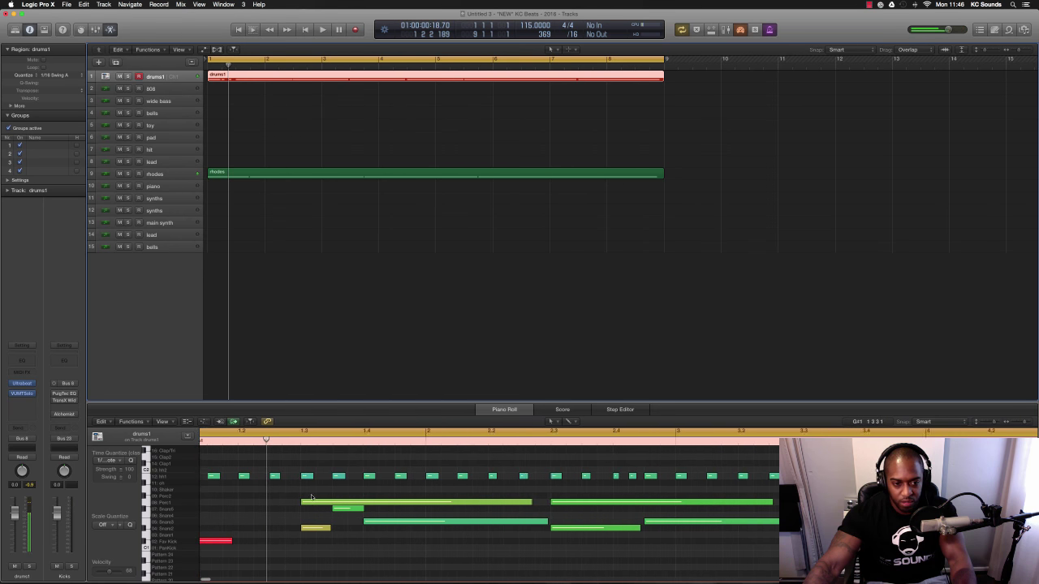
{"action": "key", "text": "super+Right"}
{"action": "scroll", "coordinate": [257, 479], "scroll_direction": "right", "scroll_amount": 1}
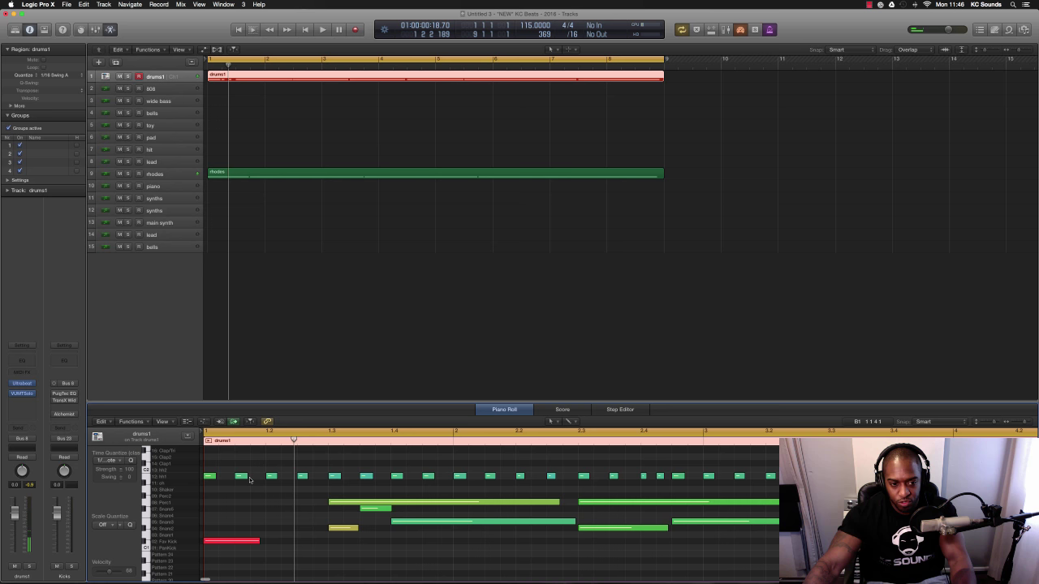
Shorten one hi-hat note and audition the change
{"action": "left_click_drag", "start_coordinate": [243, 477], "coordinate": [242, 479]}
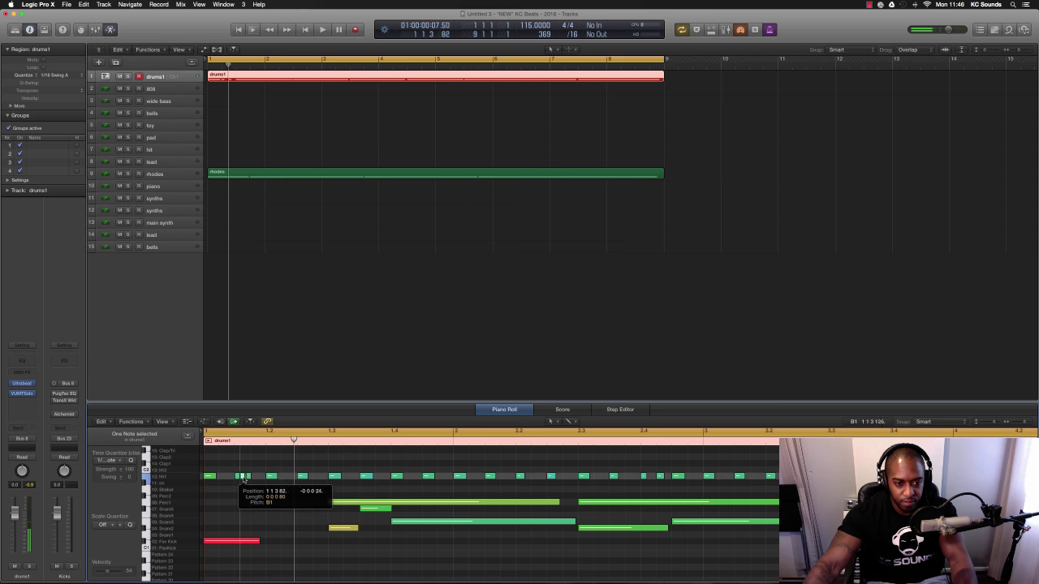
{"action": "key", "text": "space"}
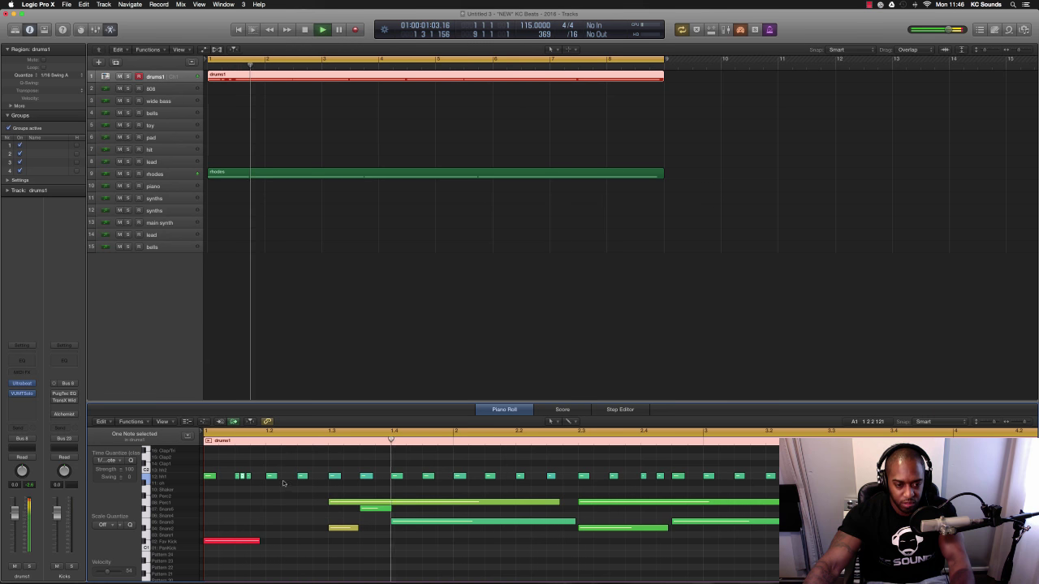
{"action": "key", "text": "space"}
Move a note down two semitones to A#1, lengthen it, and copy it into bar 2
{"action": "left_click", "coordinate": [299, 460]}
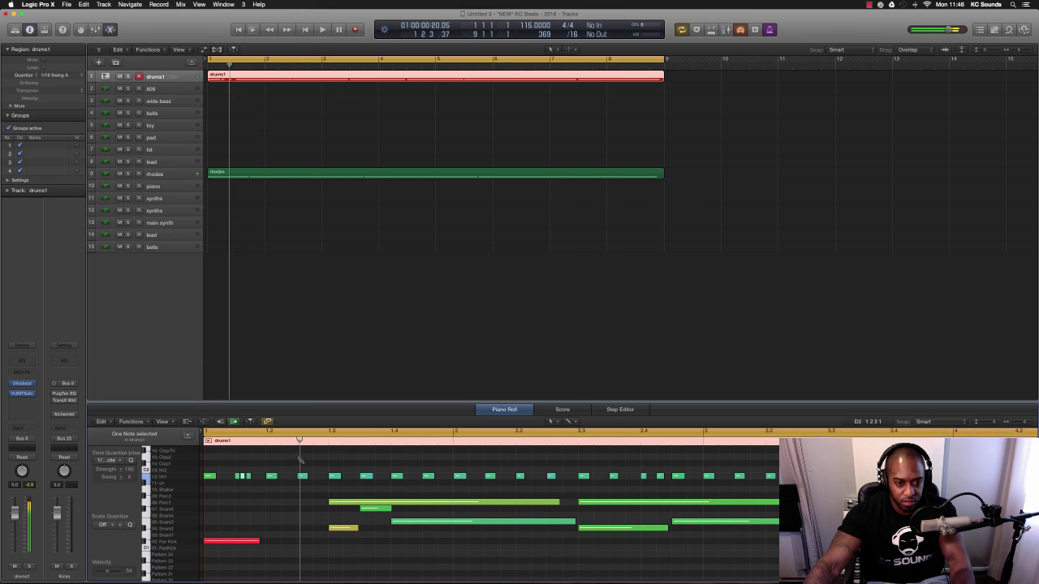
{"action": "mouse_move", "coordinate": [300, 464]}
{"action": "left_mouse_down"}
{"action": "mouse_move", "coordinate": [299, 482]}
{"action": "mouse_move", "coordinate": [336, 482]}
{"action": "left_mouse_up"}
{"action": "key", "text": "space"}
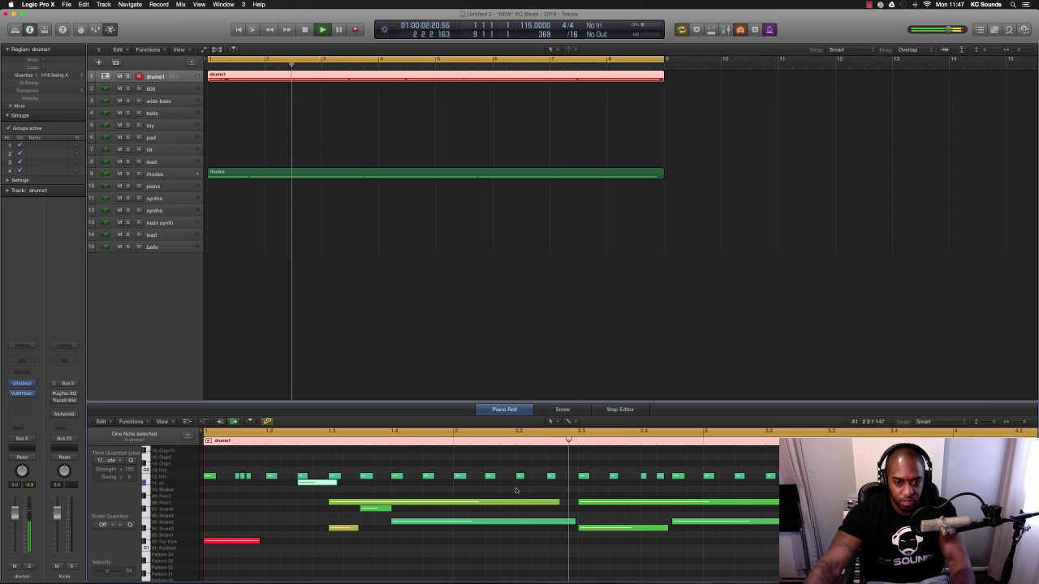
{"action": "key", "text": "space"}
{"action": "mouse_move", "coordinate": [526, 489]}
{"action": "left_mouse_down"}
{"action": "mouse_move", "coordinate": [545, 487]}
{"action": "mouse_move", "coordinate": [532, 491]}
{"action": "left_mouse_up"}
{"action": "scroll", "coordinate": [532, 491], "scroll_direction": "up", "scroll_amount": 2}
Select every Perc1 note and lower their velocity in the inspector
{"action": "scroll", "coordinate": [532, 500], "scroll_direction": "down", "scroll_amount": 2}
{"action": "scroll", "coordinate": [532, 507], "scroll_direction": "down", "scroll_amount": 2}
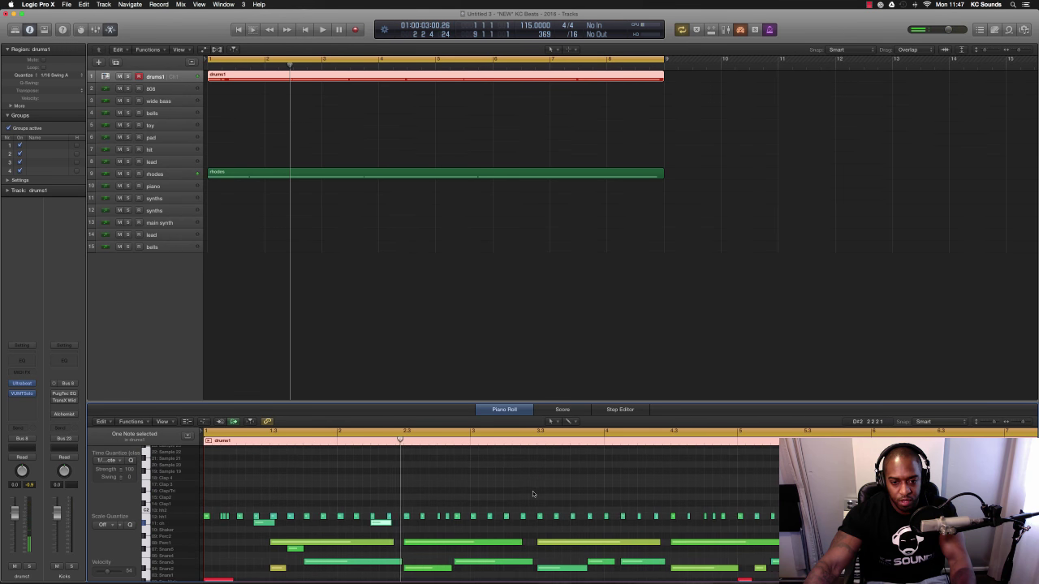
{"action": "scroll", "coordinate": [533, 491], "scroll_direction": "down", "scroll_amount": 2}
{"action": "scroll", "coordinate": [532, 493], "scroll_direction": "down", "scroll_amount": 2}
{"action": "scroll", "coordinate": [533, 492], "scroll_direction": "down", "scroll_amount": 2}
{"action": "scroll", "coordinate": [532, 492], "scroll_direction": "down", "scroll_amount": 2}
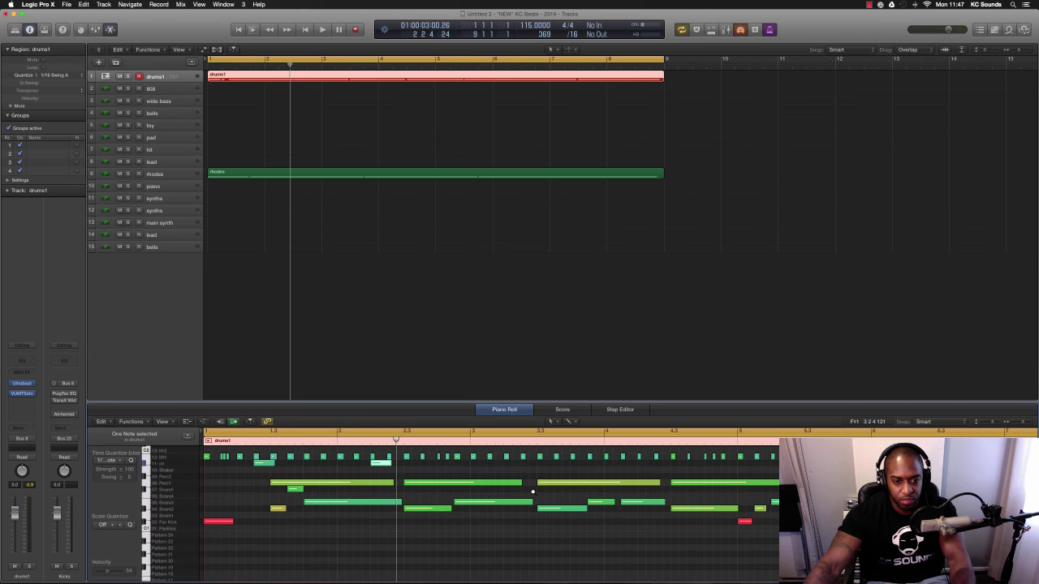
{"action": "scroll", "coordinate": [532, 493], "scroll_direction": "down", "scroll_amount": 2}
{"action": "left_click", "coordinate": [459, 451]}
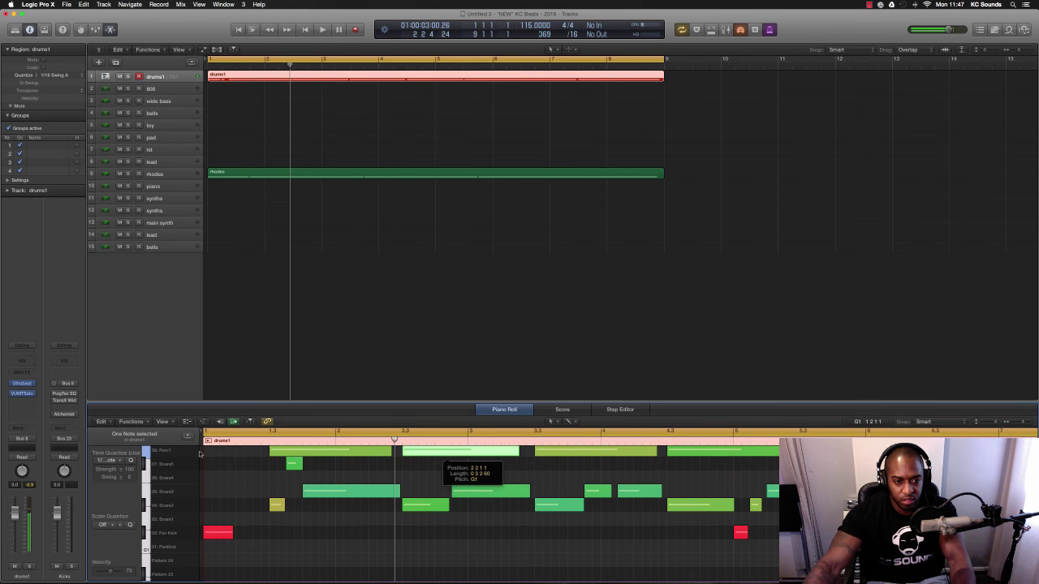
{"action": "left_click", "coordinate": [172, 454]}
{"action": "left_click_drag", "start_coordinate": [110, 573], "coordinate": [106, 574]}
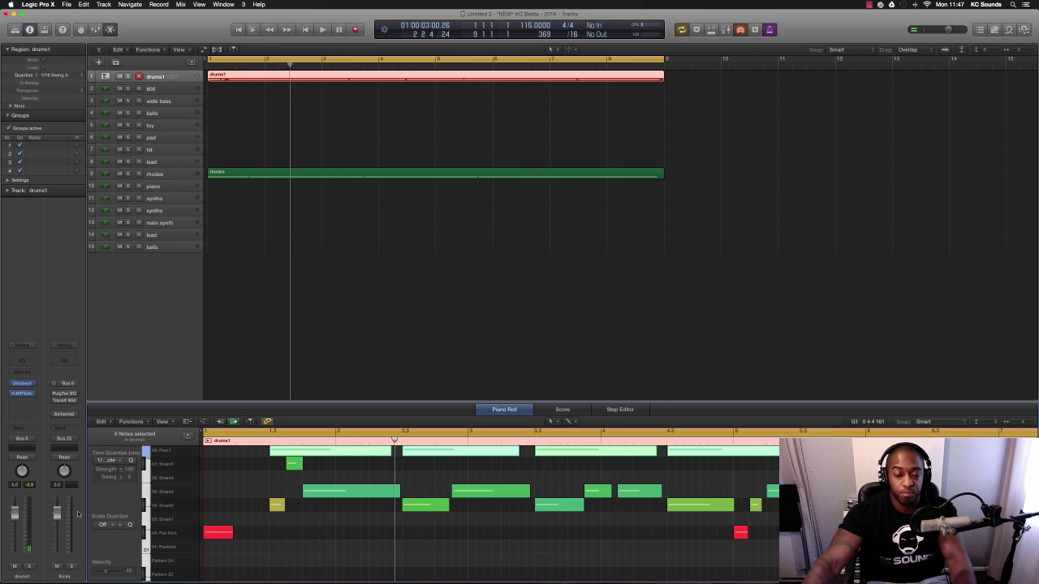
Play the beat from the start to hear the softer Perc1 hits
{"action": "key", "text": "space"}
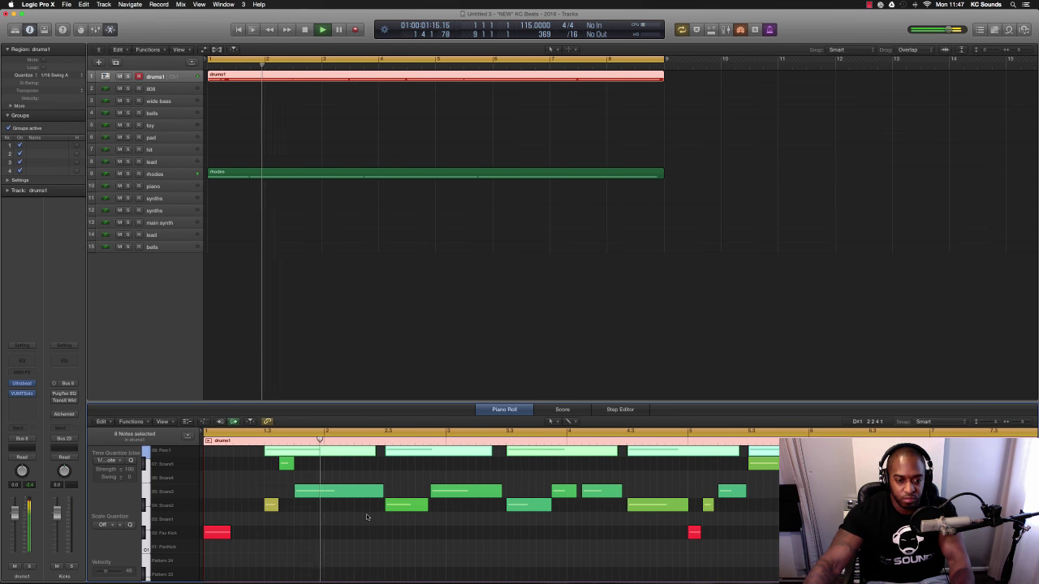
{"action": "scroll", "coordinate": [366, 518], "scroll_direction": "down", "scroll_amount": 3}
{"action": "scroll", "coordinate": [366, 518], "scroll_direction": "down", "scroll_amount": 1}
{"action": "scroll", "coordinate": [363, 520], "scroll_direction": "down", "scroll_amount": 1}
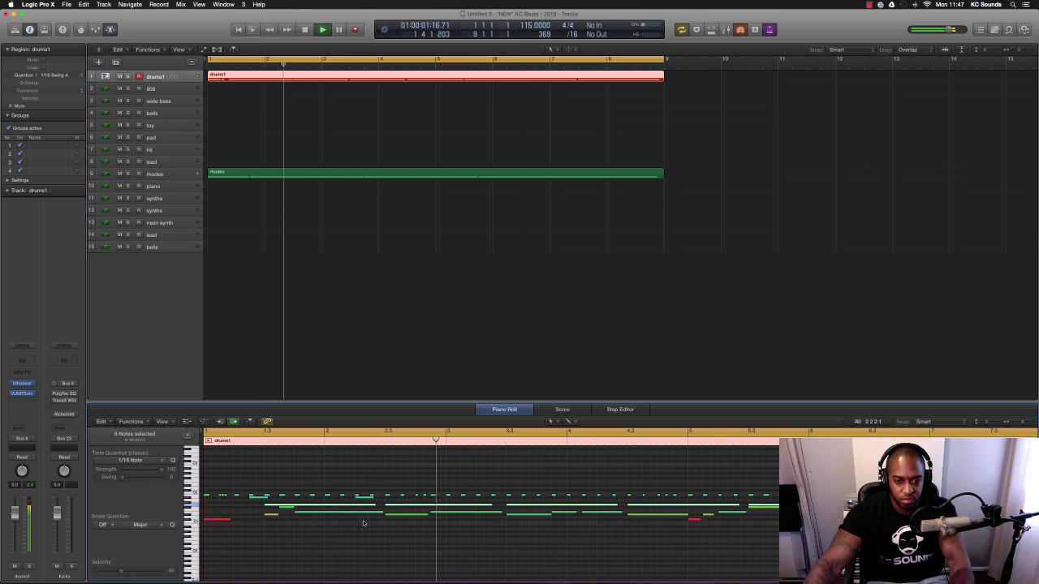
Copy the pair of A#1 notes into later bars of drums1 and play from bar 1
{"action": "key", "text": "space"}
{"action": "key", "text": "z"}
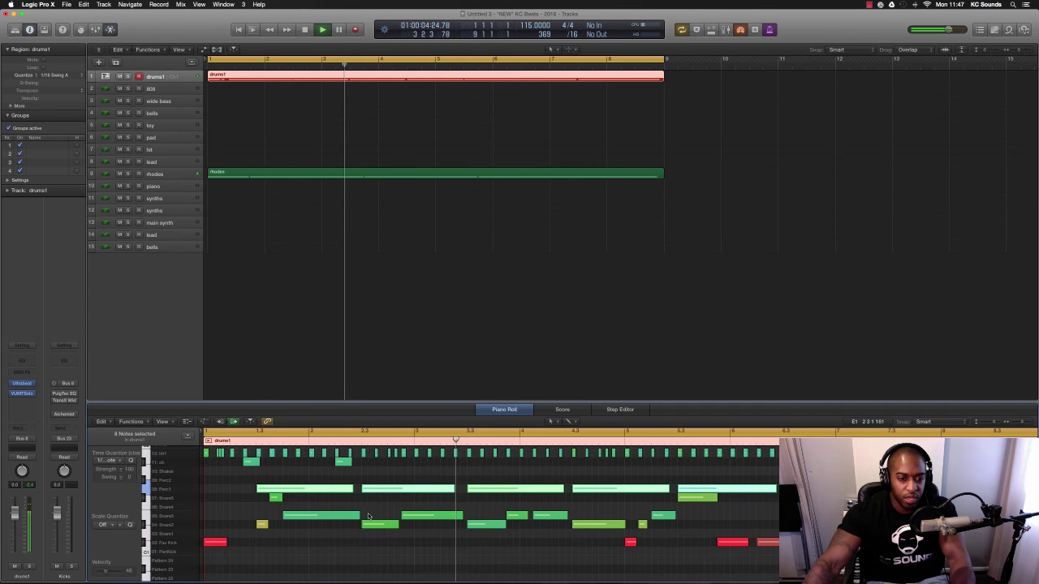
{"action": "left_click", "coordinate": [344, 477]}
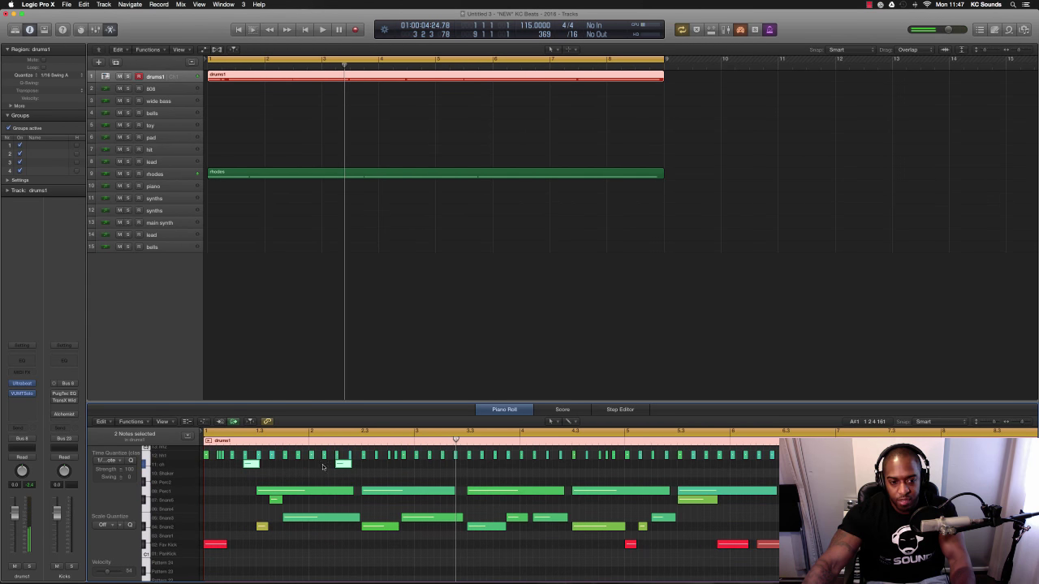
{"action": "left_click_drag", "start_coordinate": [254, 464], "coordinate": [452, 469]}
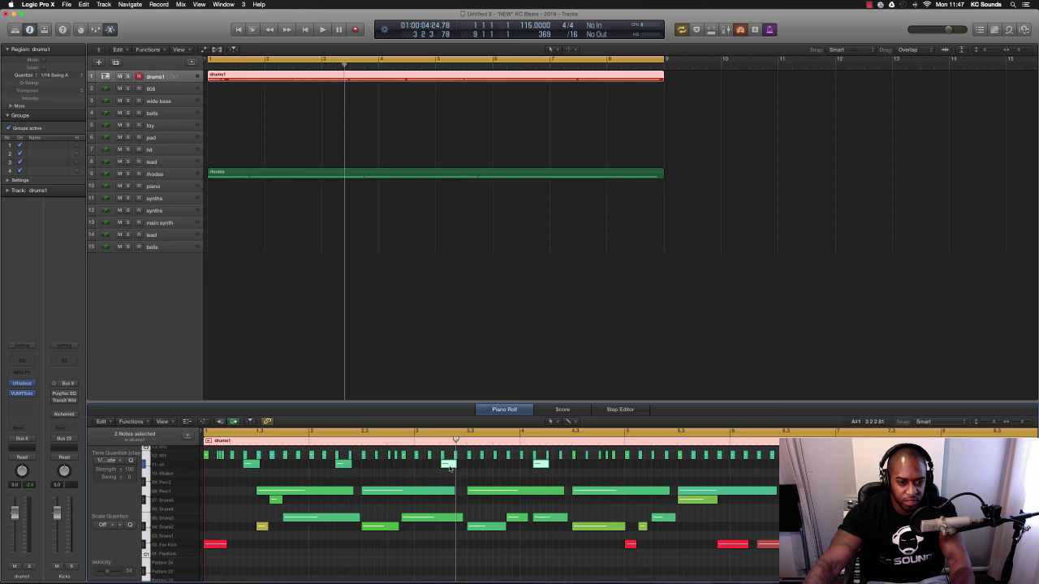
{"action": "left_click_drag", "start_coordinate": [448, 464], "coordinate": [656, 468]}
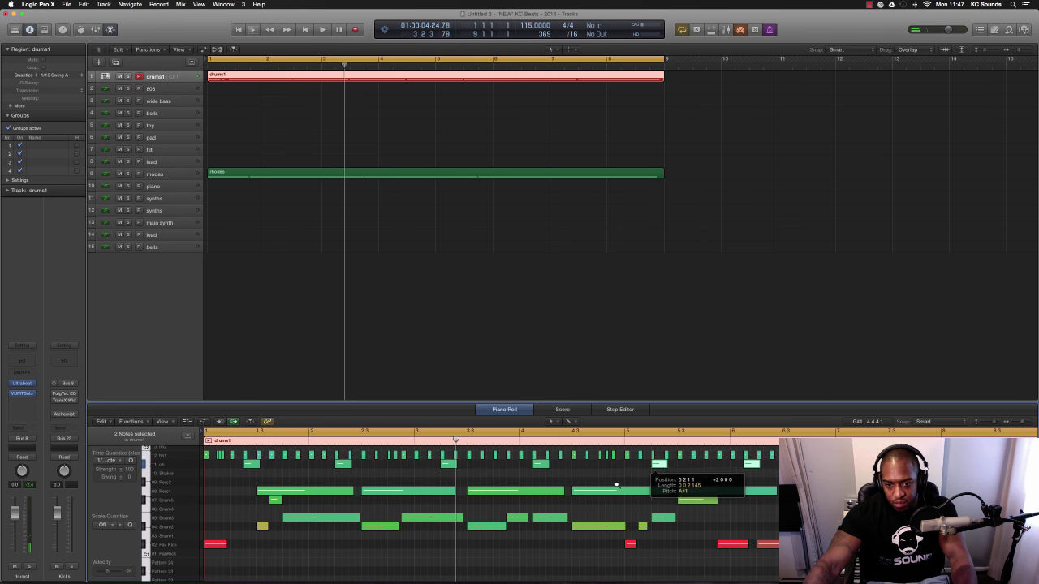
{"action": "key", "text": "super+Left"}
{"action": "left_click_drag", "start_coordinate": [535, 467], "coordinate": [689, 469]}
{"action": "key", "text": "space"}
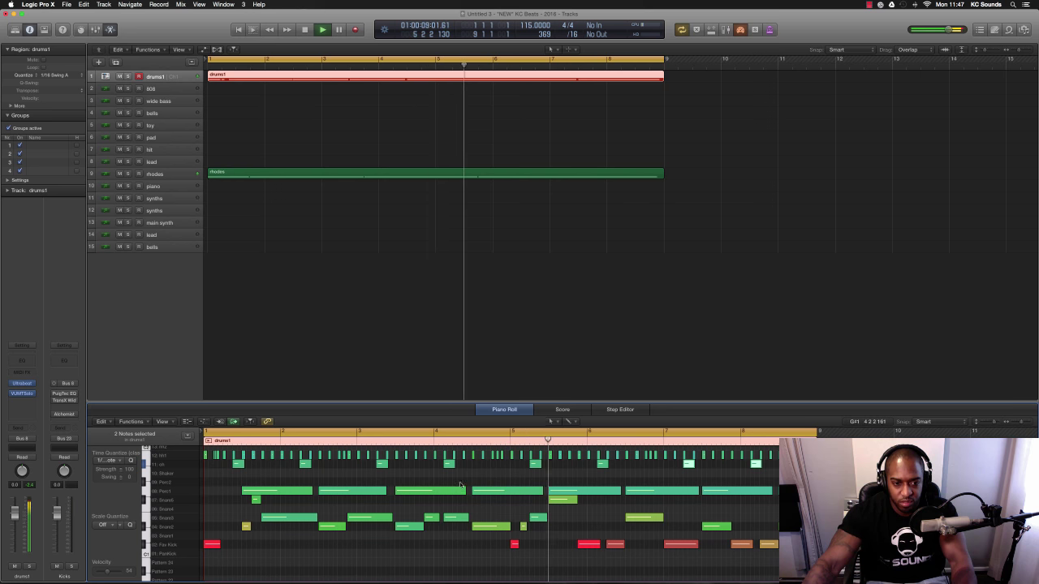
Move a hi-hat note to 6 1 1 1 and repeat the selected hi-hats just after for a roll
{"action": "scroll", "coordinate": [586, 493], "scroll_direction": "up", "scroll_amount": 3}
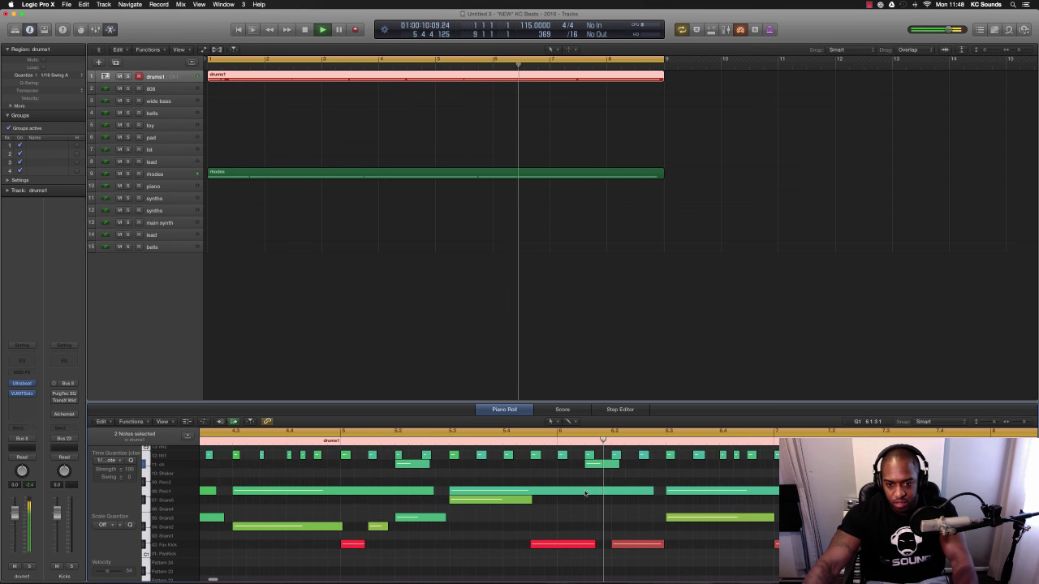
{"action": "key", "text": "space"}
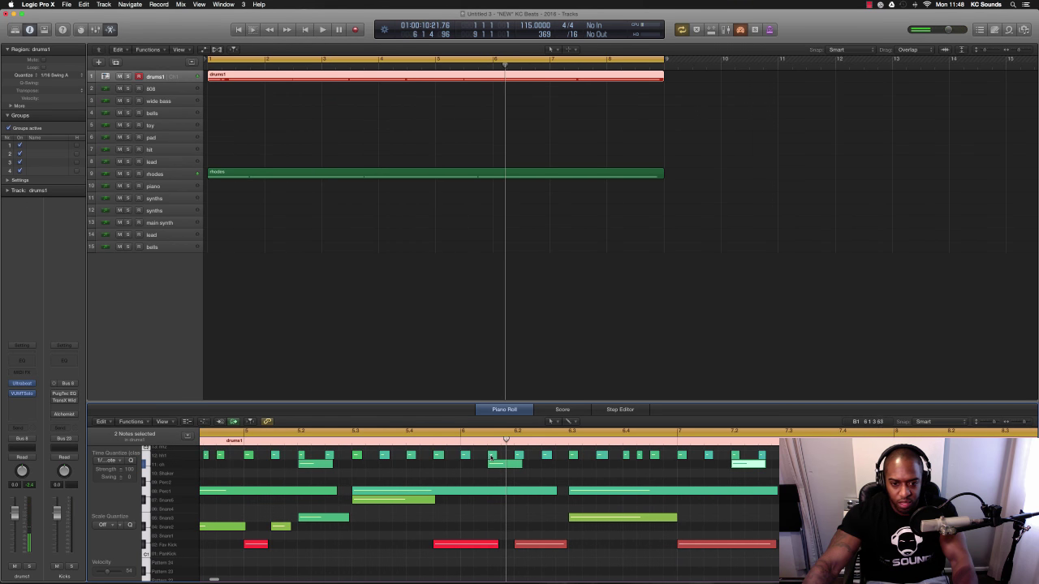
{"action": "mouse_move", "coordinate": [491, 456]}
{"action": "left_mouse_down"}
{"action": "mouse_move", "coordinate": [463, 464]}
{"action": "mouse_move", "coordinate": [490, 459]}
{"action": "left_mouse_up"}
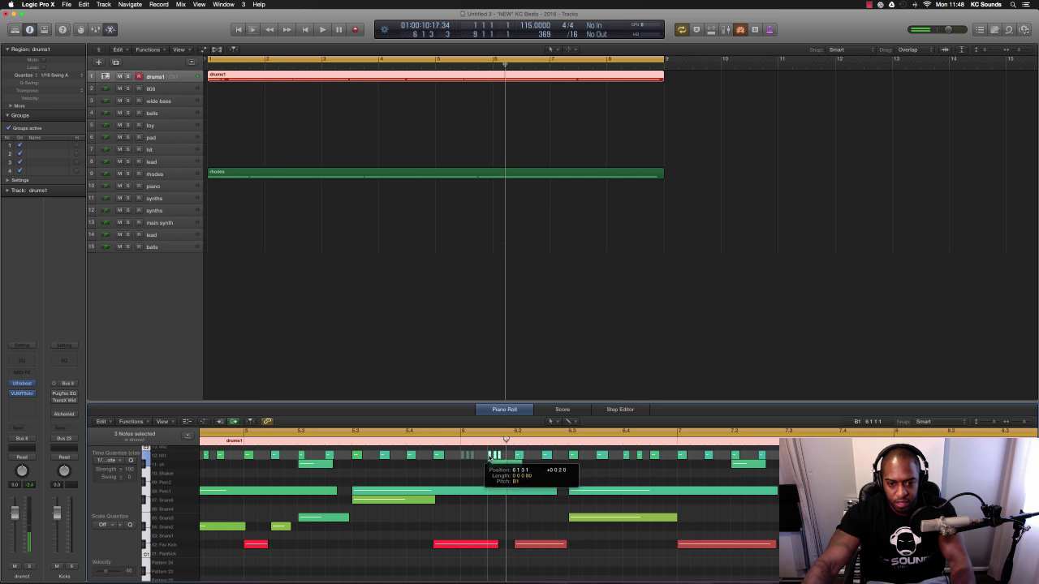
{"action": "key", "text": "space"}
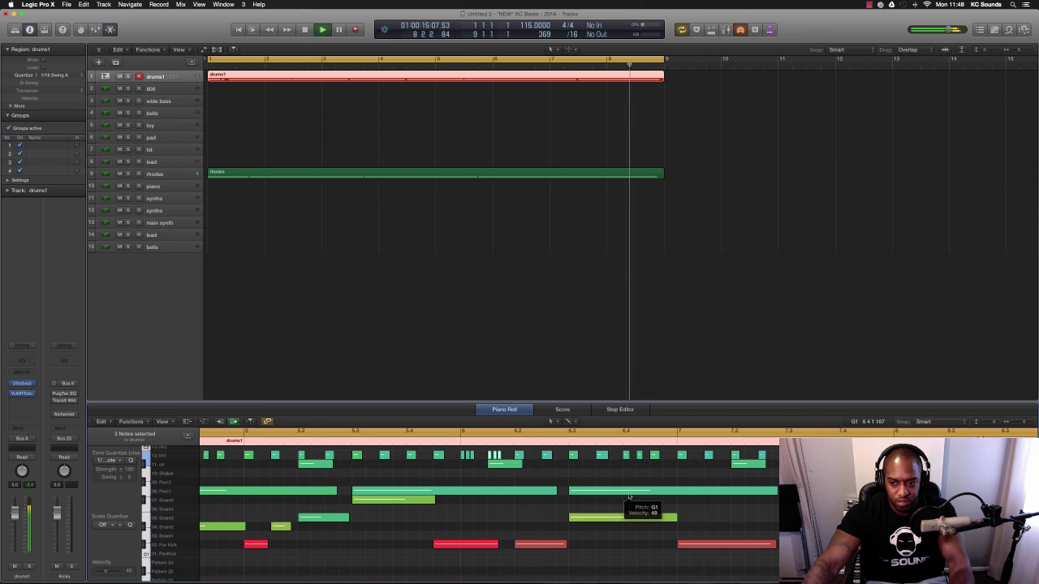
Shift the last Snare3 note of the fill slightly later and audition it
{"action": "key", "text": "space"}
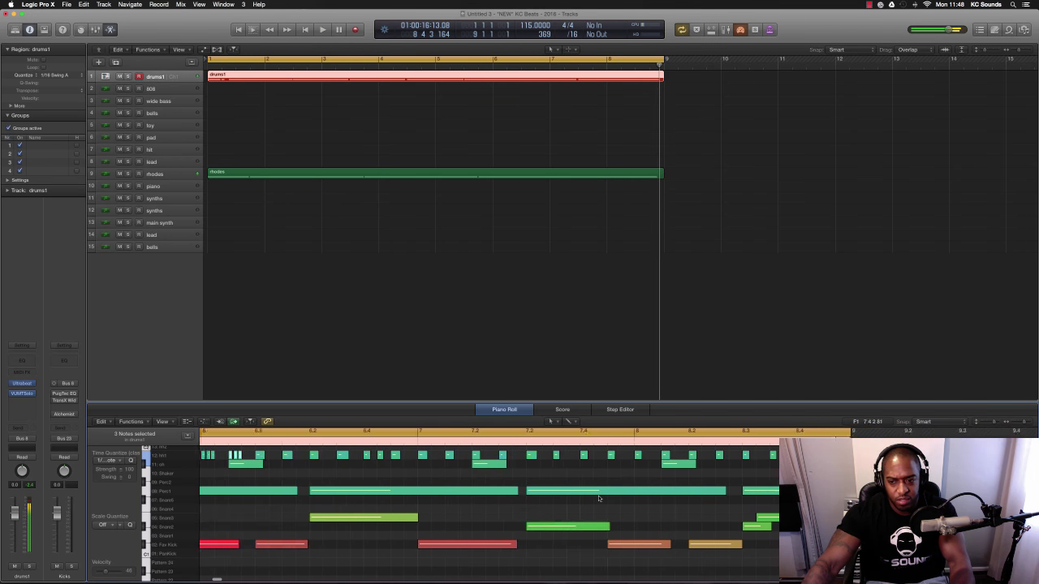
{"action": "scroll", "coordinate": [600, 498], "scroll_direction": "down", "scroll_amount": 2}
{"action": "scroll", "coordinate": [640, 495], "scroll_direction": "up", "scroll_amount": 3}
{"action": "scroll", "coordinate": [646, 497], "scroll_direction": "down", "scroll_amount": 3}
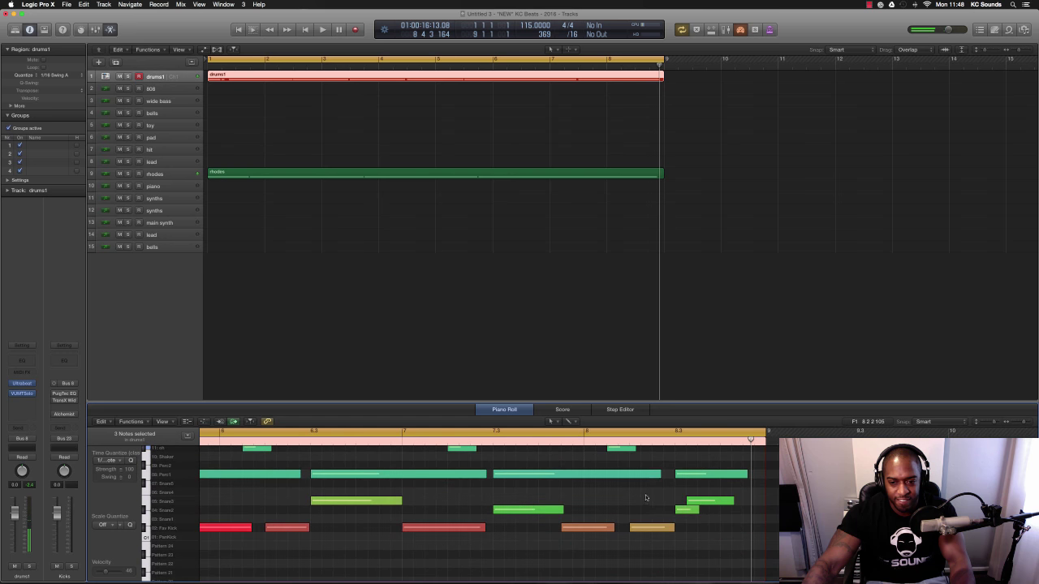
{"action": "left_click_drag", "start_coordinate": [699, 505], "coordinate": [710, 505]}
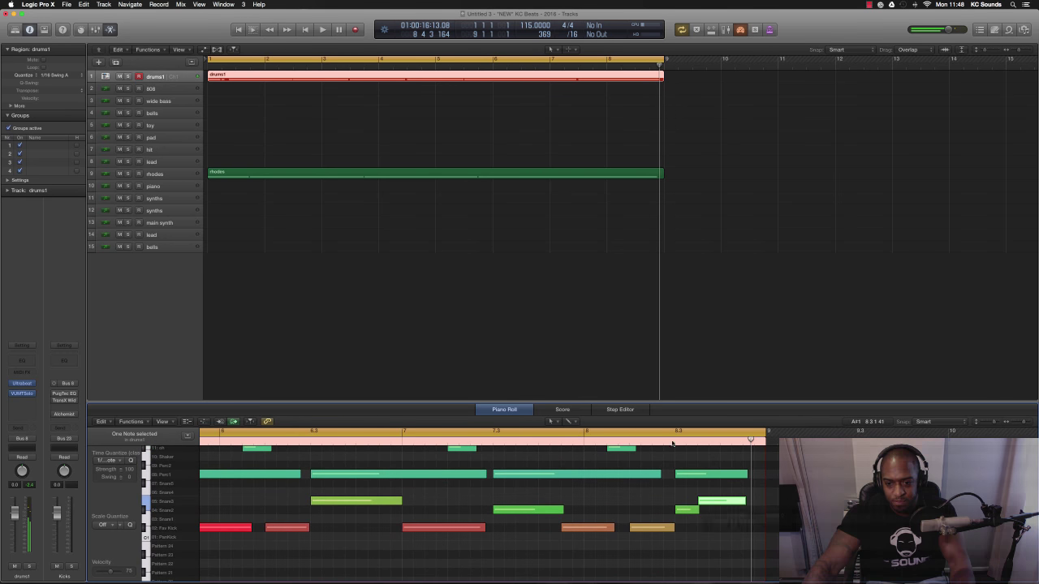
{"action": "key", "text": "space"}
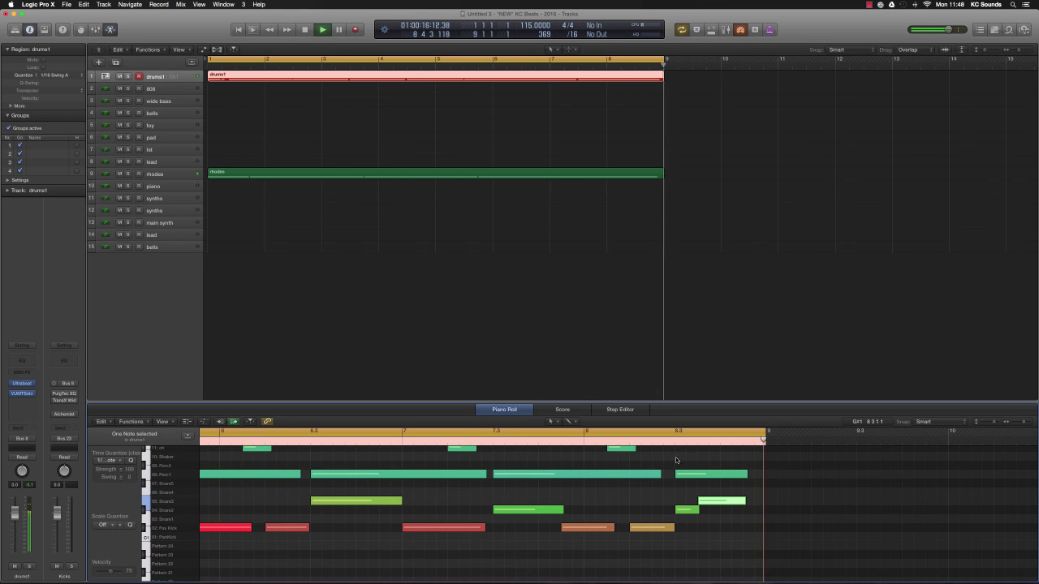
{"action": "key", "text": "space"}
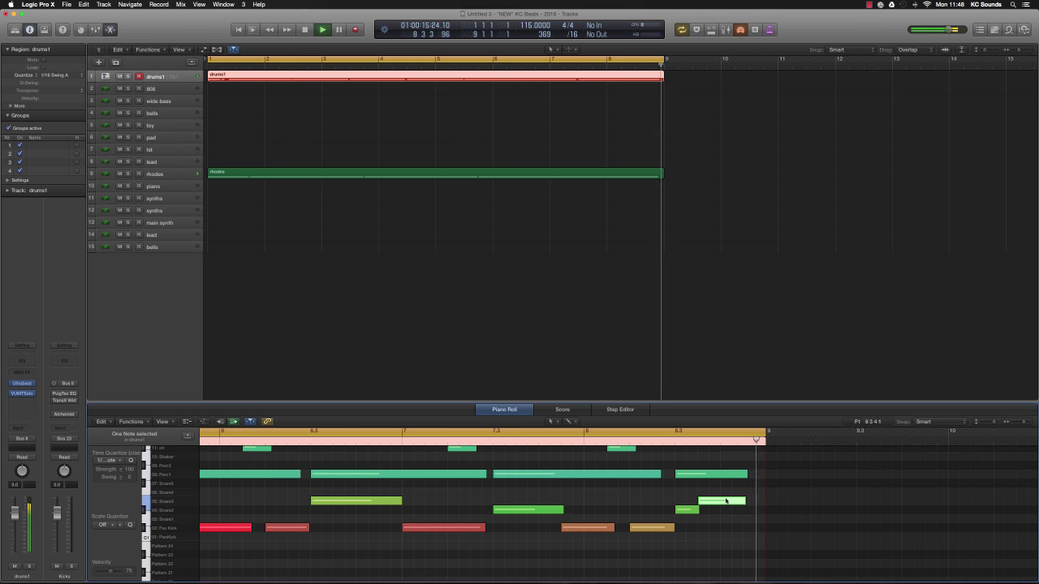
{"action": "key", "text": "space"}
Shorten that Snare3 note, add the neighbouring Snare2 note to the selection, and play back
{"action": "mouse_move", "coordinate": [741, 501]}
{"action": "left_mouse_down"}
{"action": "mouse_move", "coordinate": [708, 501]}
{"action": "mouse_move", "coordinate": [728, 510]}
{"action": "left_mouse_up"}
{"action": "left_click", "coordinate": [685, 509], "text": "shift"}
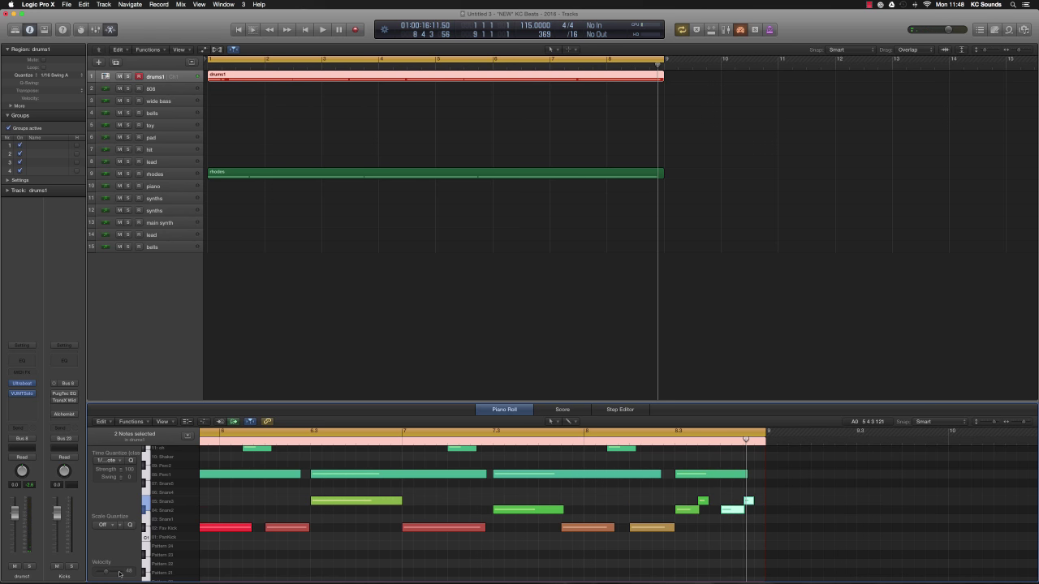
{"action": "key", "text": "space"}
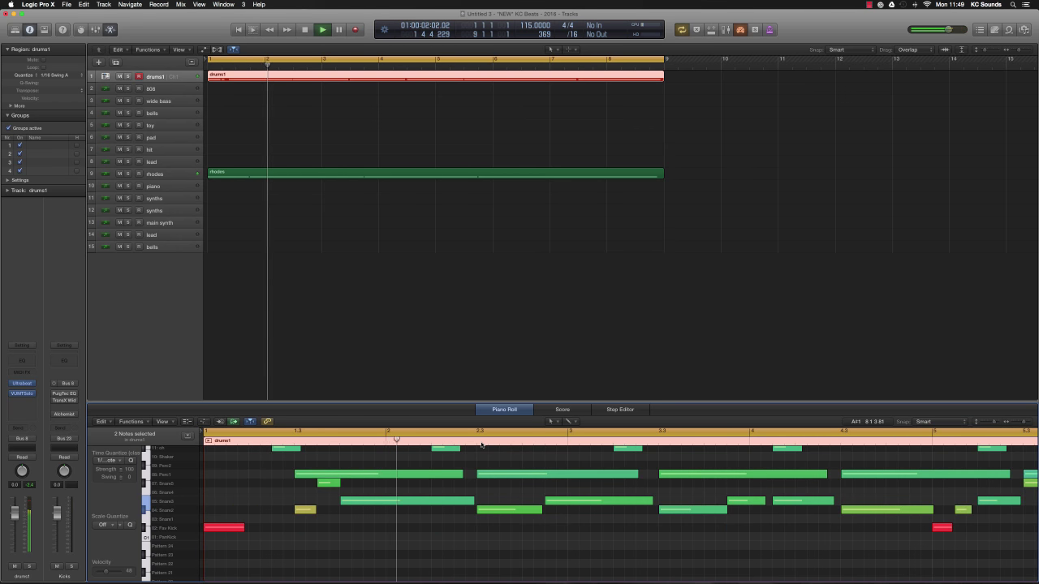
{"action": "key", "text": "space"}
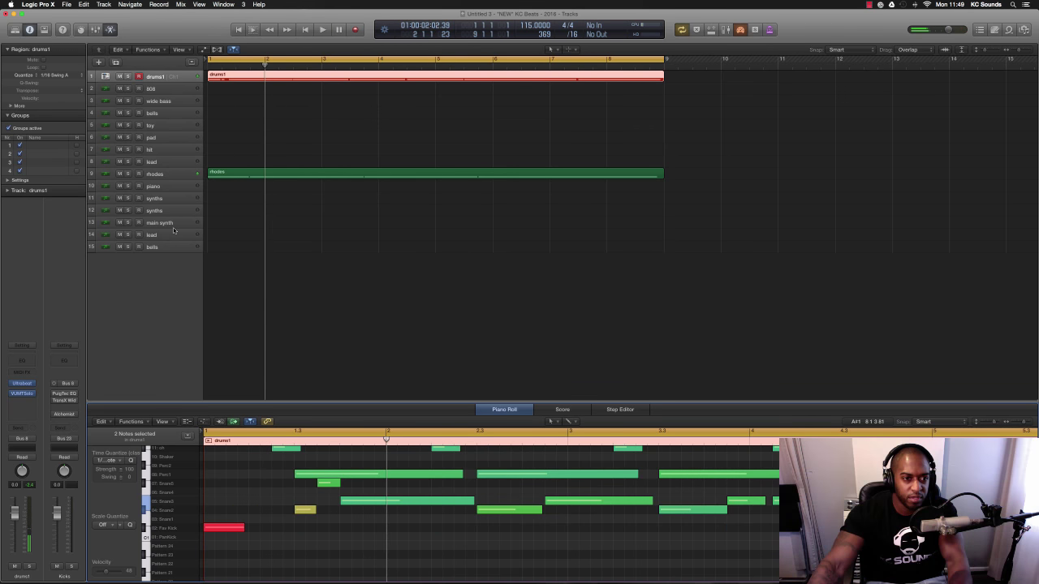
Audition the lead track, then record an eight-bar cycle take on the main synth track
{"action": "left_click", "coordinate": [172, 234]}
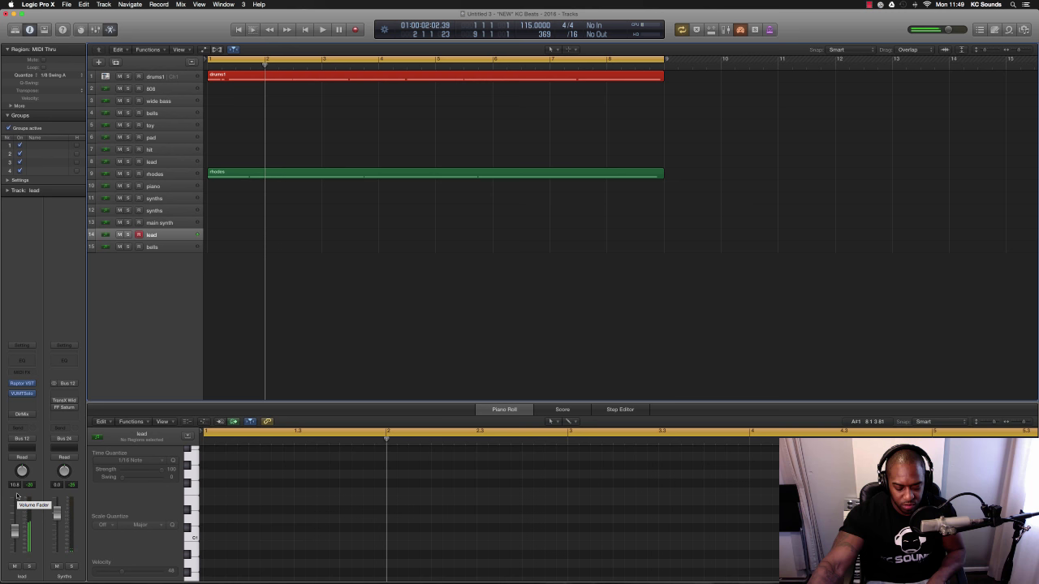
{"action": "key", "text": "space"}
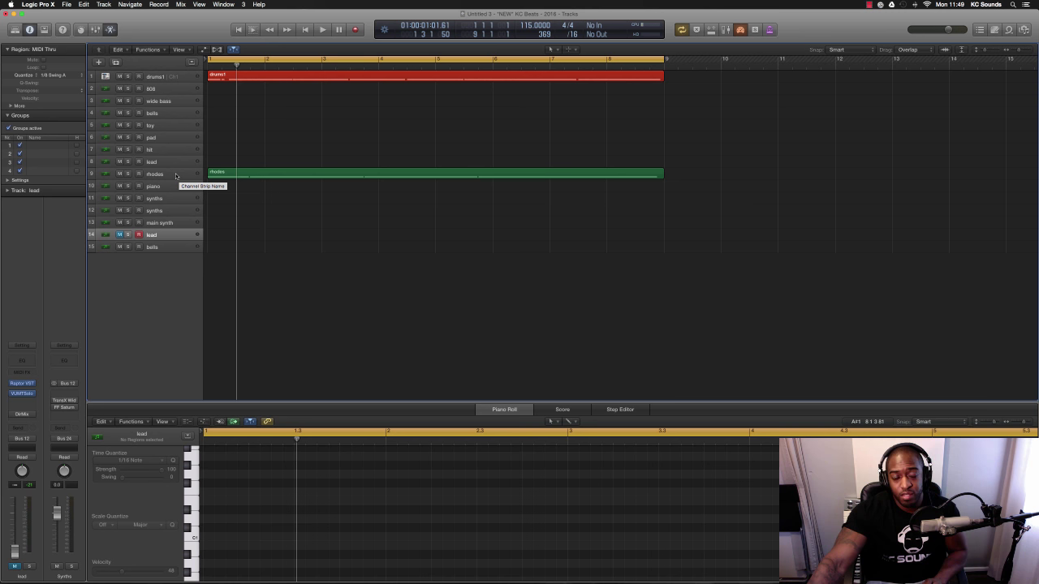
{"action": "left_click", "coordinate": [166, 224]}
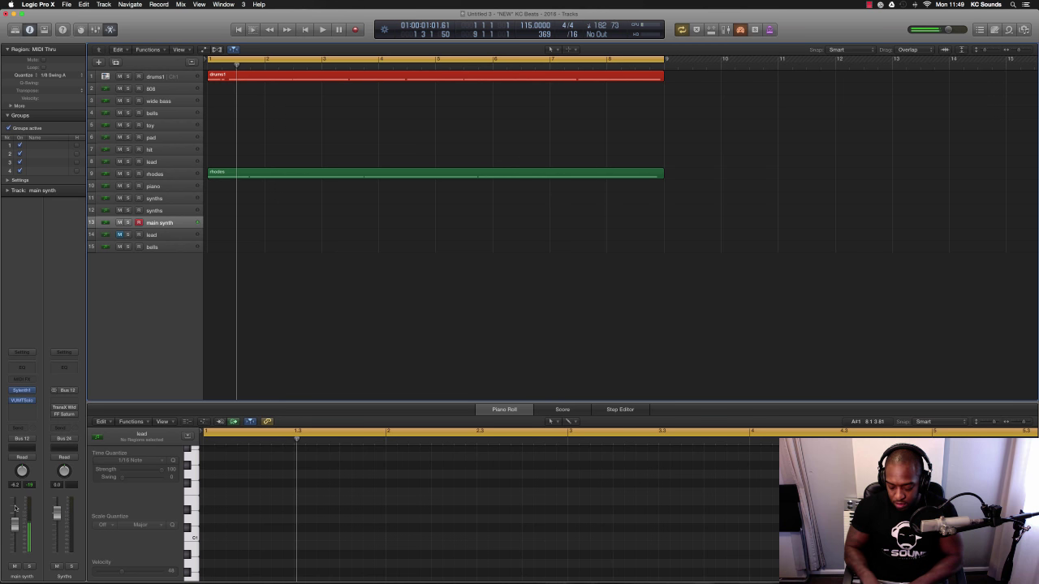
{"action": "key", "text": "space"}
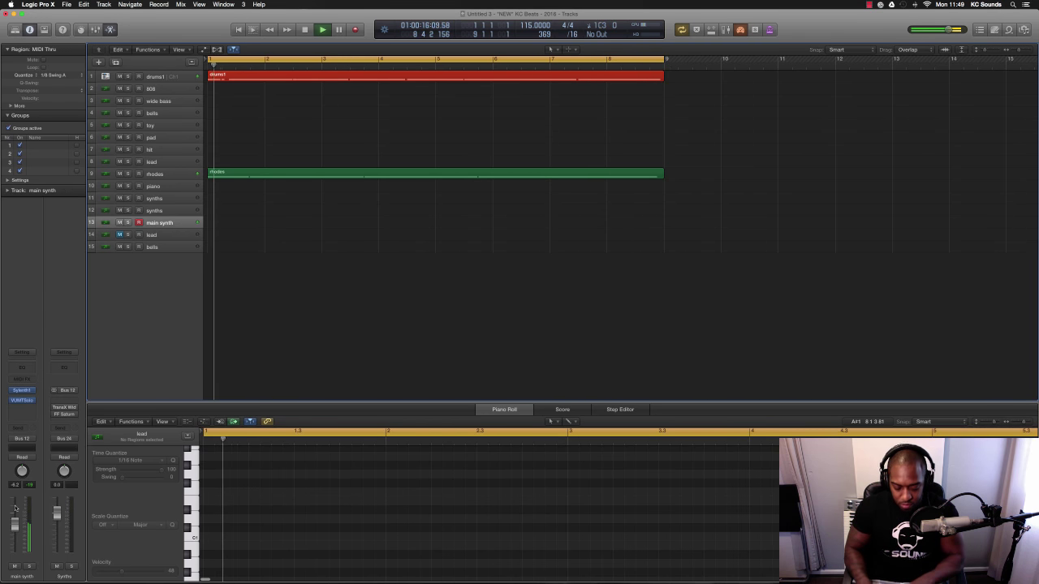
{"action": "key", "text": "shift+r"}
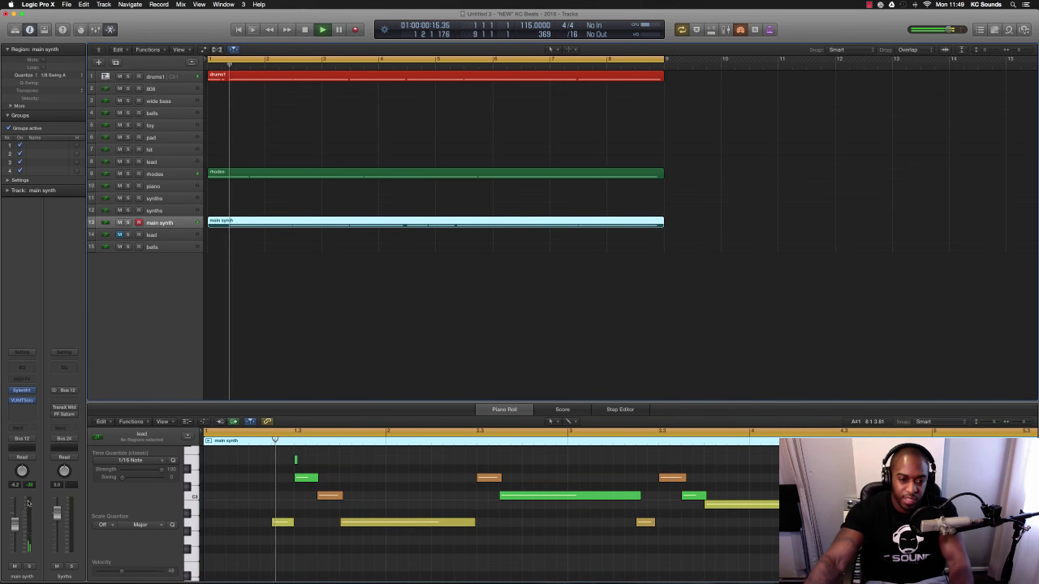
Quantize the main synth region to 1/16 Swing A and delete the tiny stray opening note
{"action": "left_click", "coordinate": [60, 75]}
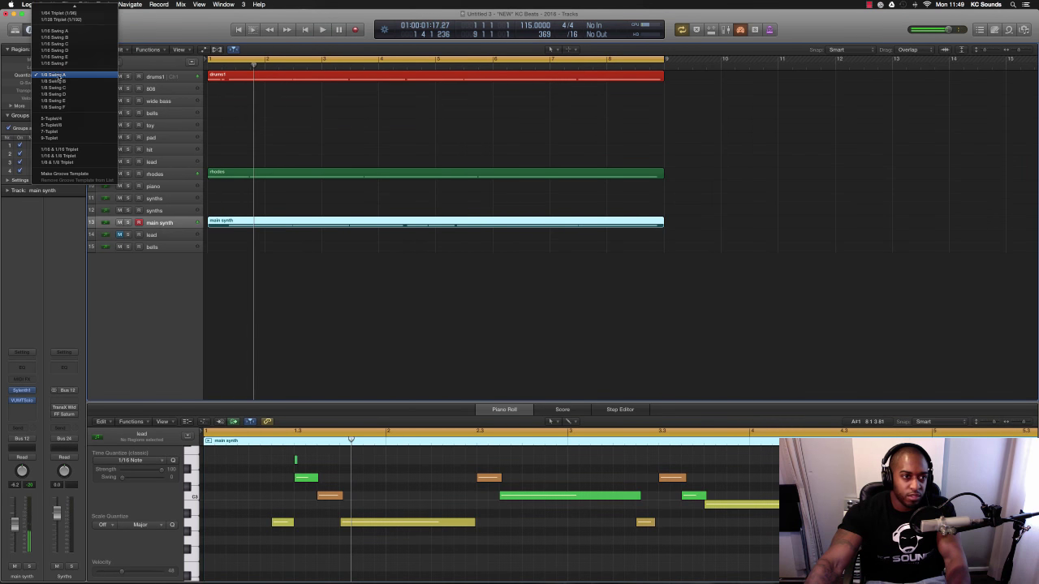
{"action": "left_click", "coordinate": [55, 31]}
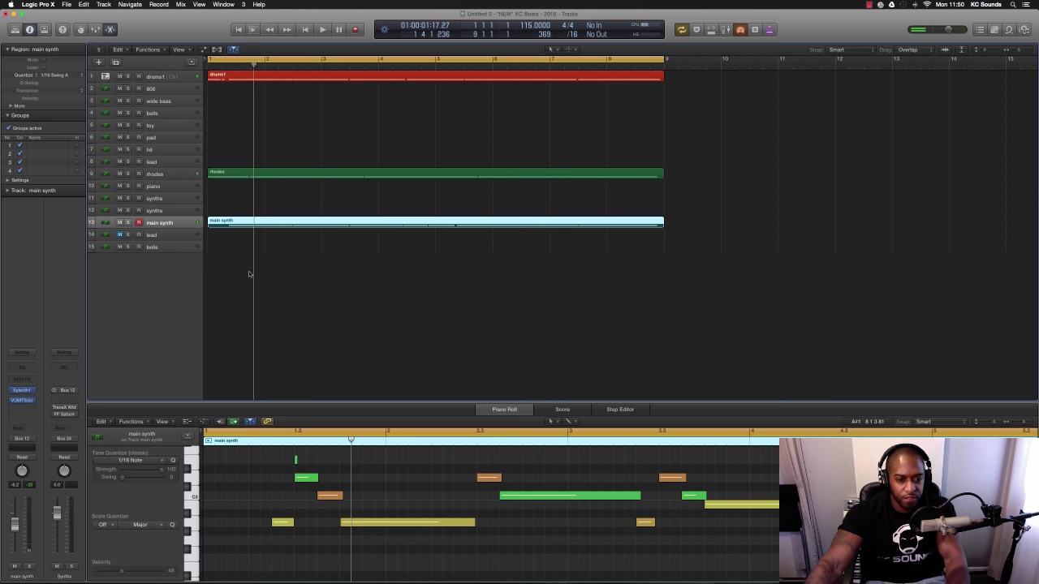
{"action": "left_click_drag", "start_coordinate": [285, 464], "coordinate": [287, 464]}
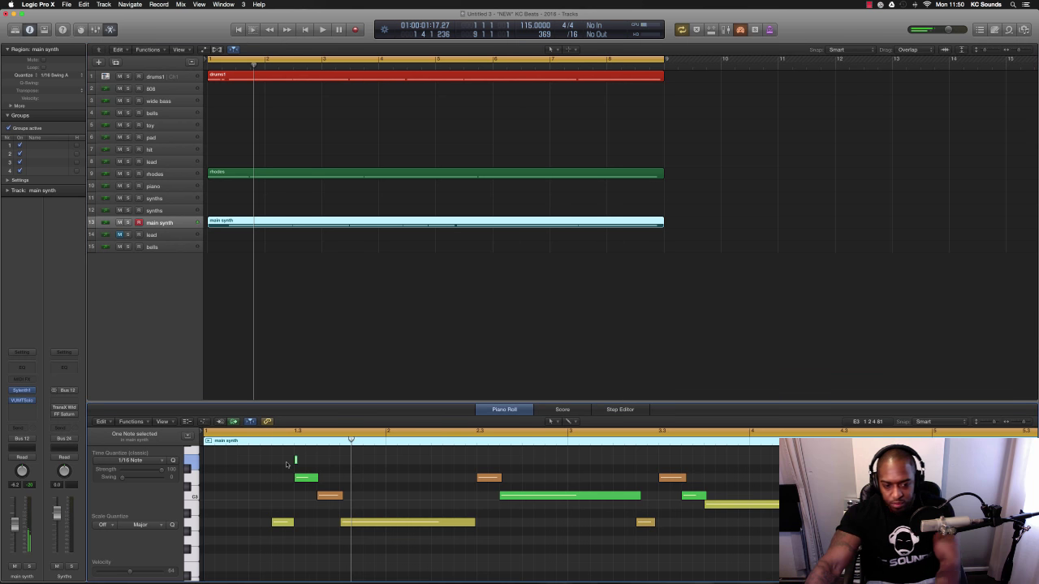
{"action": "key", "text": "Return"}
Pencil in a new A2 note at the start and lengthen it
{"action": "key", "text": "space"}
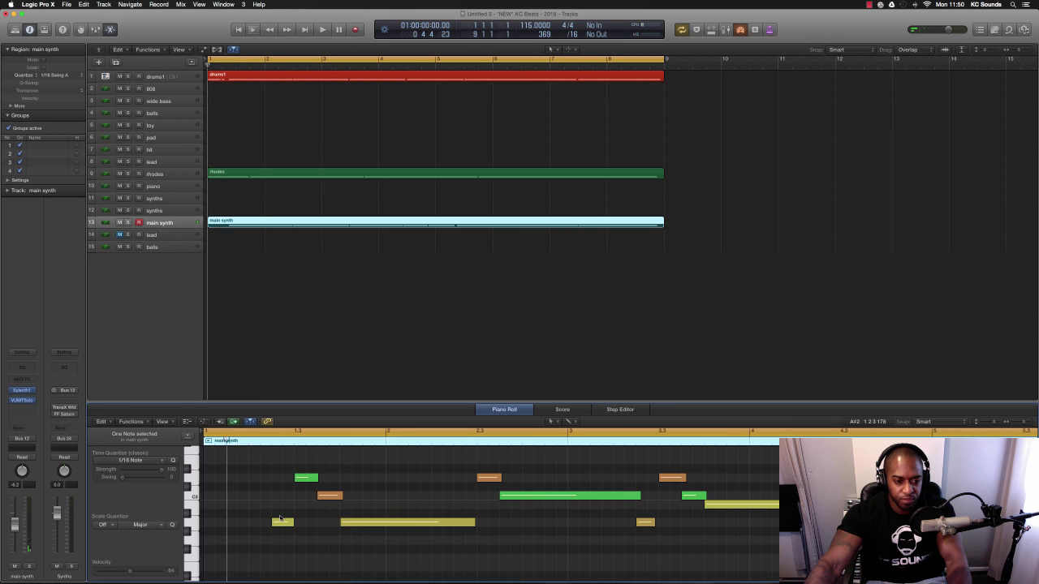
{"action": "left_click", "coordinate": [213, 523]}
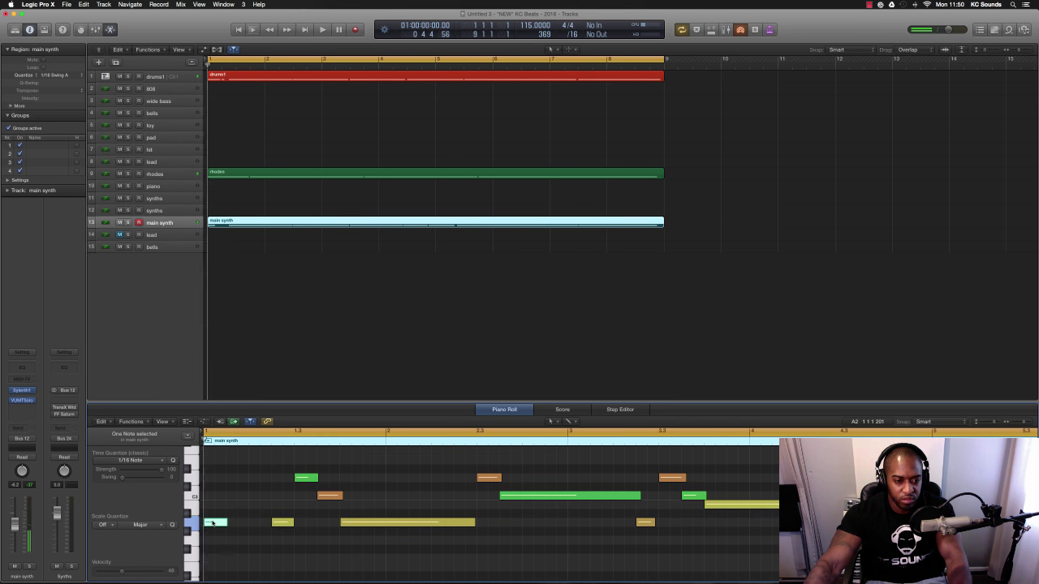
{"action": "left_click_drag", "start_coordinate": [236, 524], "coordinate": [267, 528]}
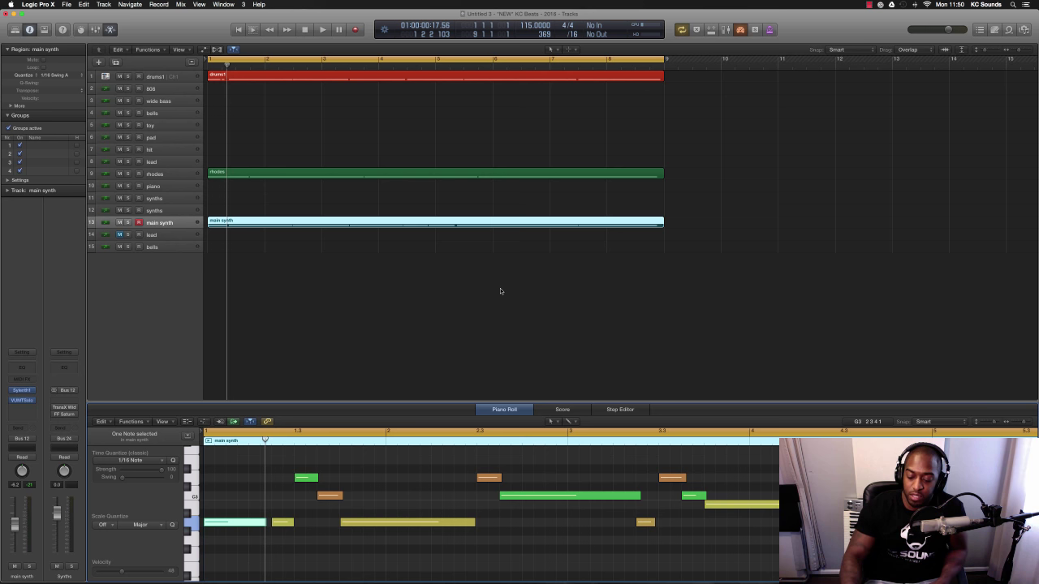
Audition the phrase ending from bar 8 and raise the final main synth note two semitones to E3
{"action": "key", "text": "space"}
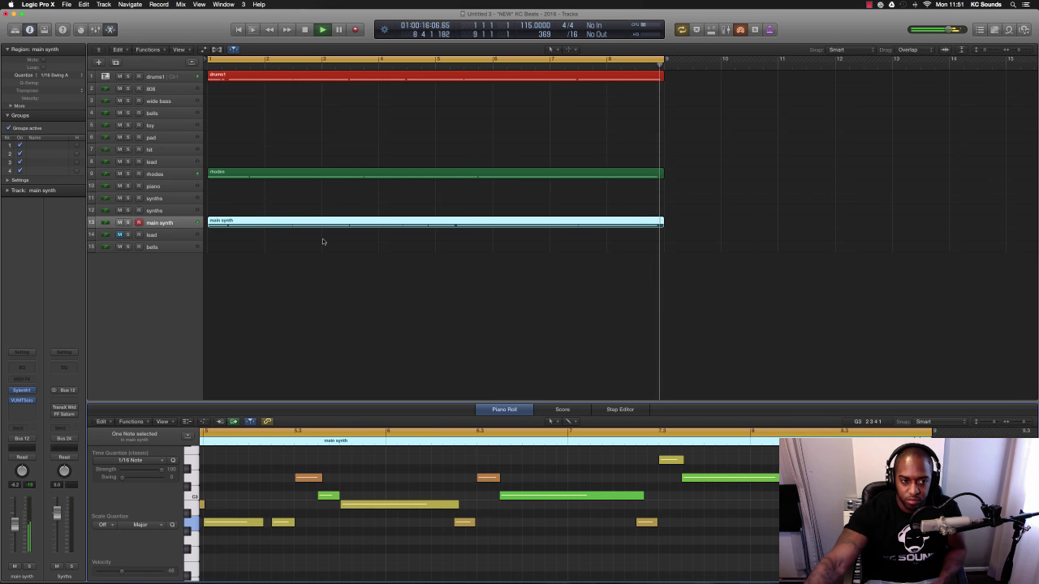
{"action": "key", "text": "space"}
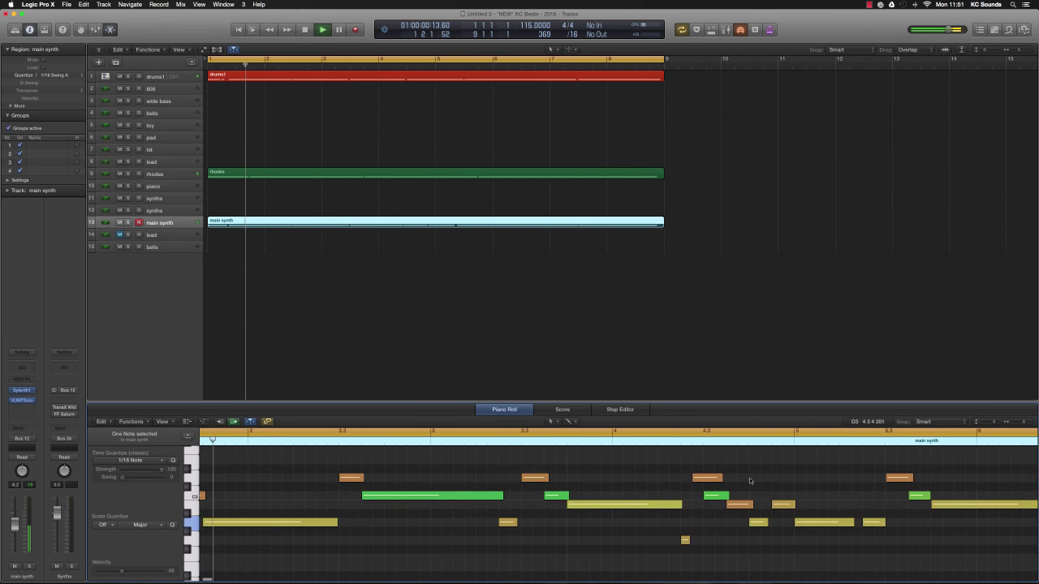
{"action": "scroll", "coordinate": [747, 479], "scroll_direction": "right", "scroll_amount": 10}
{"action": "scroll", "coordinate": [755, 478], "scroll_direction": "right", "scroll_amount": 5}
{"action": "scroll", "coordinate": [767, 478], "scroll_direction": "right", "scroll_amount": 3}
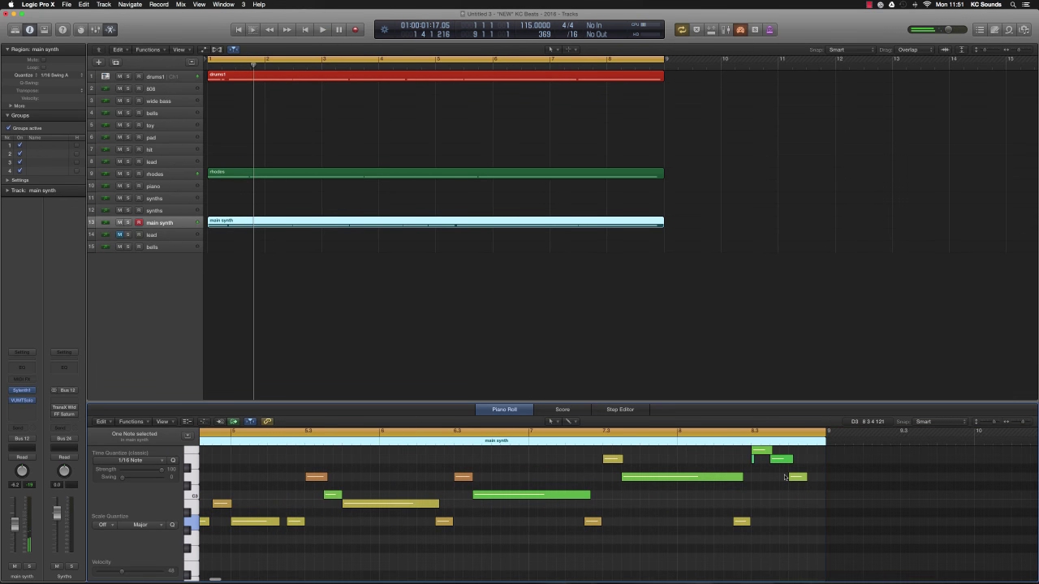
{"action": "scroll", "coordinate": [779, 476], "scroll_direction": "right", "scroll_amount": 3}
{"action": "left_click", "coordinate": [727, 440]}
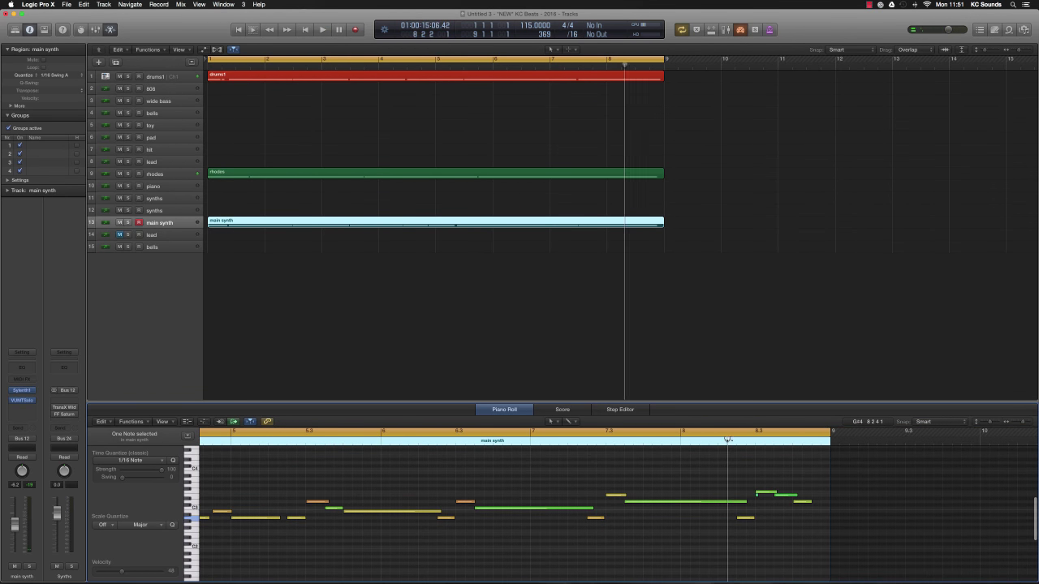
{"action": "key", "text": "space"}
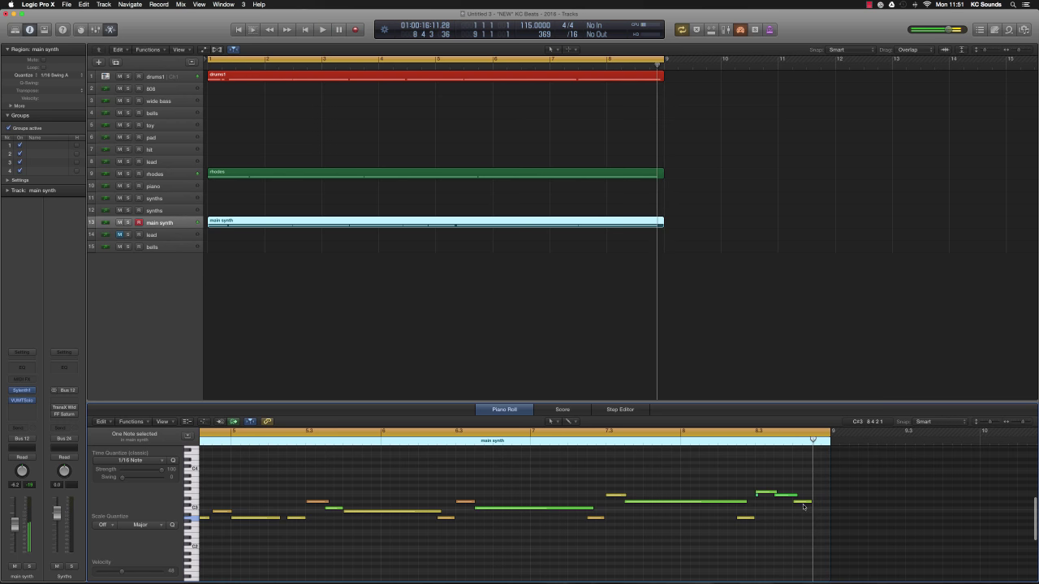
{"action": "left_click_drag", "start_coordinate": [802, 502], "coordinate": [822, 495]}
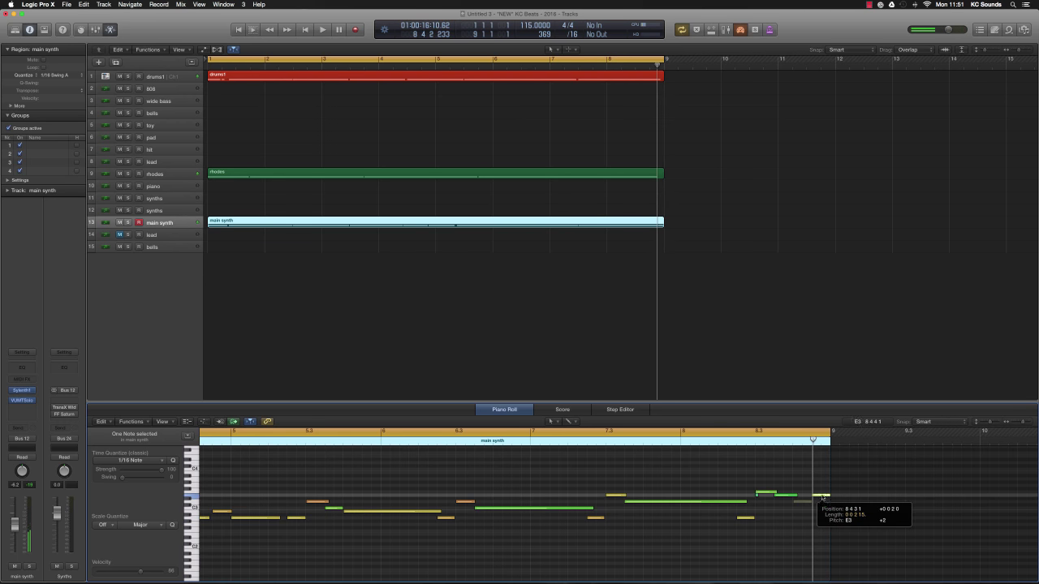
{"action": "key", "text": "Return"}
{"action": "key", "text": "space"}
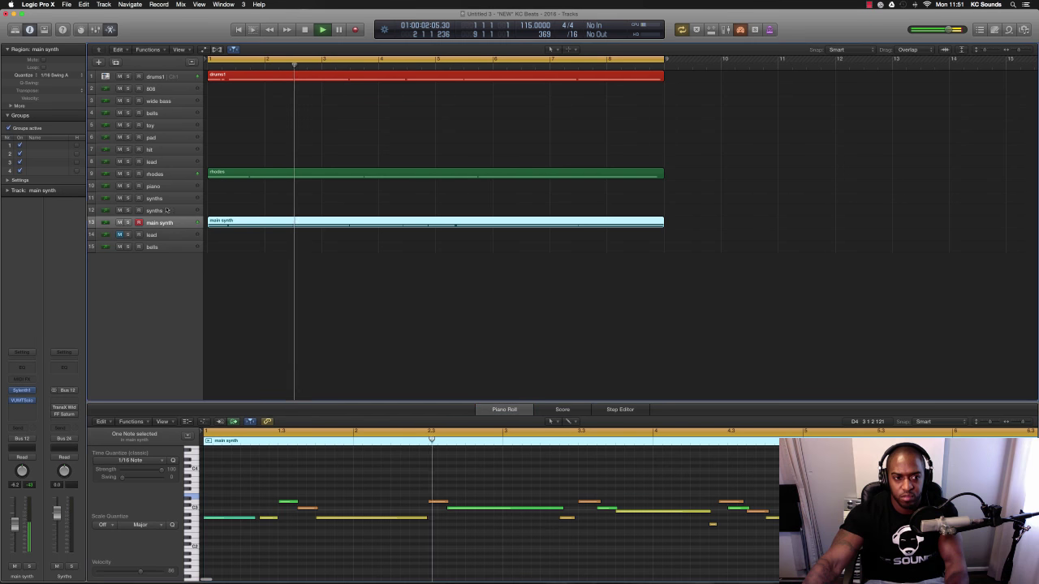
Select the synths track and raise its volume fader in the inspector
{"action": "left_click", "coordinate": [166, 210]}
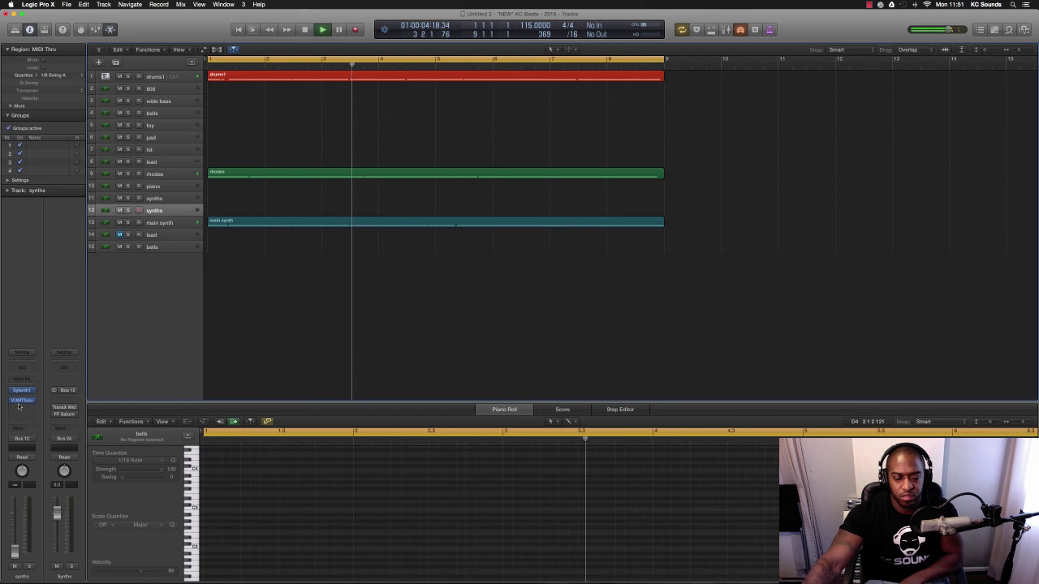
{"action": "mouse_move", "coordinate": [14, 552]}
{"action": "left_mouse_down"}
{"action": "mouse_move", "coordinate": [17, 508]}
{"action": "mouse_move", "coordinate": [16, 523]}
{"action": "left_mouse_up"}
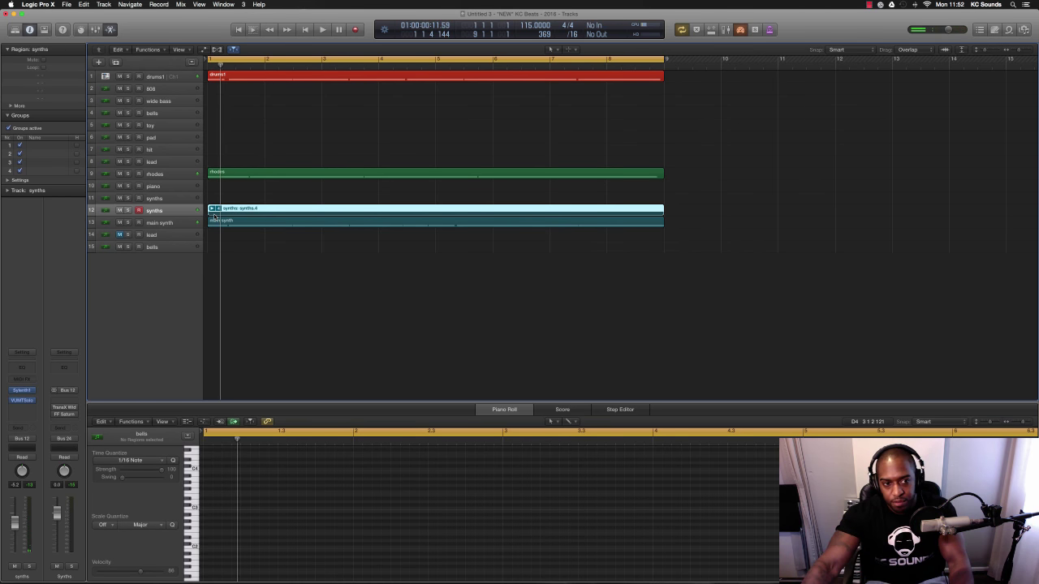
Expand the synths take folder, make synths.1 the active take, and fold it closed
{"action": "left_click", "coordinate": [214, 209]}
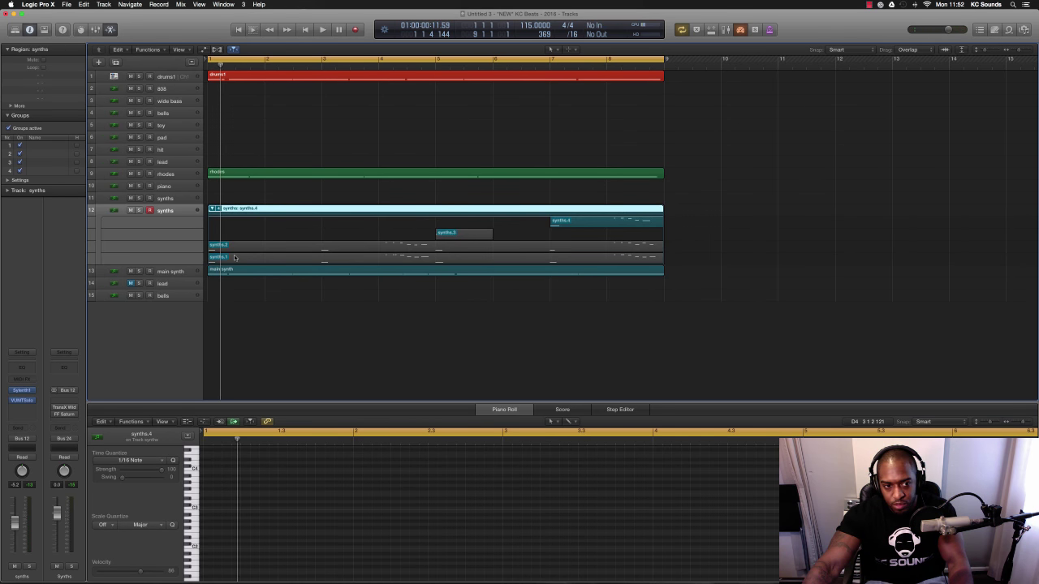
{"action": "key", "text": "super+Down"}
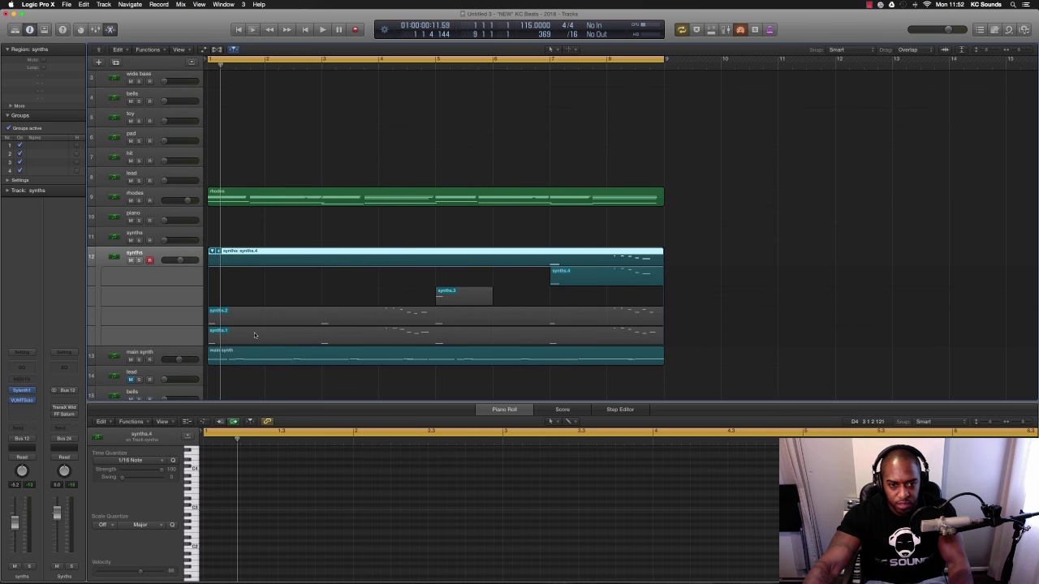
{"action": "left_click", "coordinate": [254, 334]}
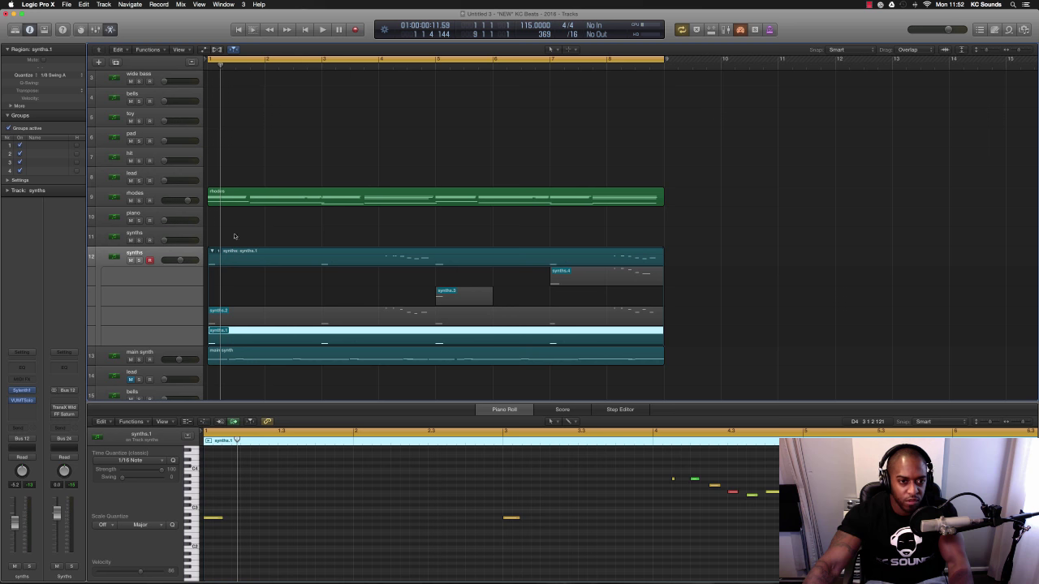
{"action": "left_click", "coordinate": [208, 66]}
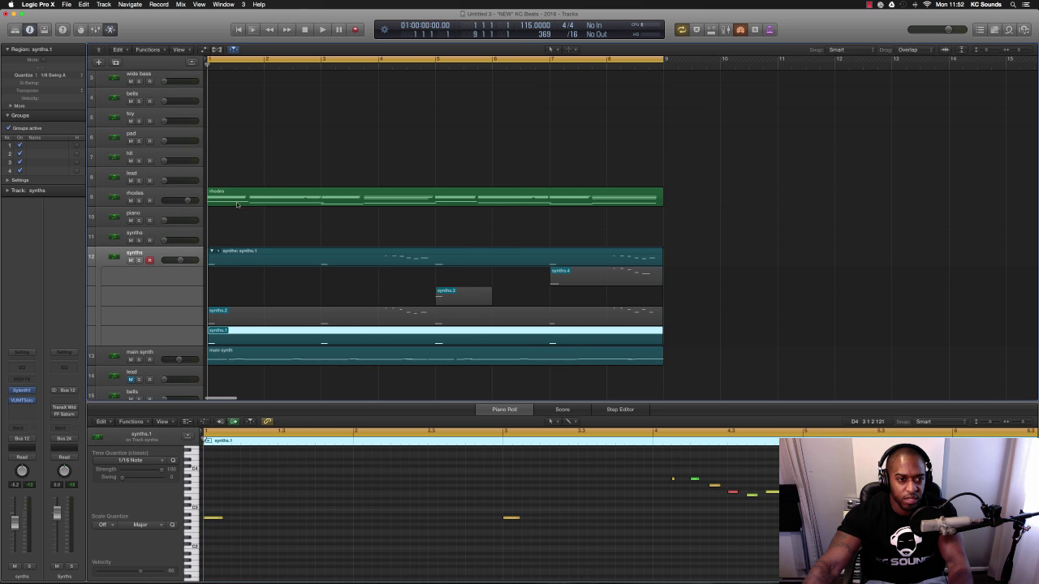
{"action": "left_click", "coordinate": [213, 251]}
{"action": "key", "text": "z"}
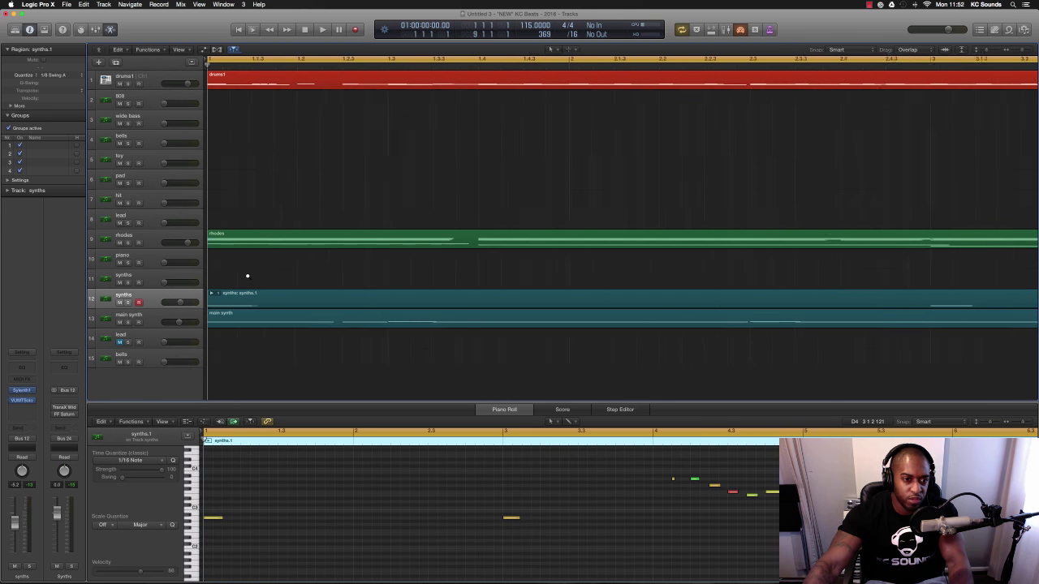
{"action": "key", "text": "z"}
Copy the take folder to bar 9, flatten the original to synths.1, and activate synths.2 in the copy
{"action": "left_click_drag", "start_coordinate": [241, 305], "coordinate": [545, 307]}
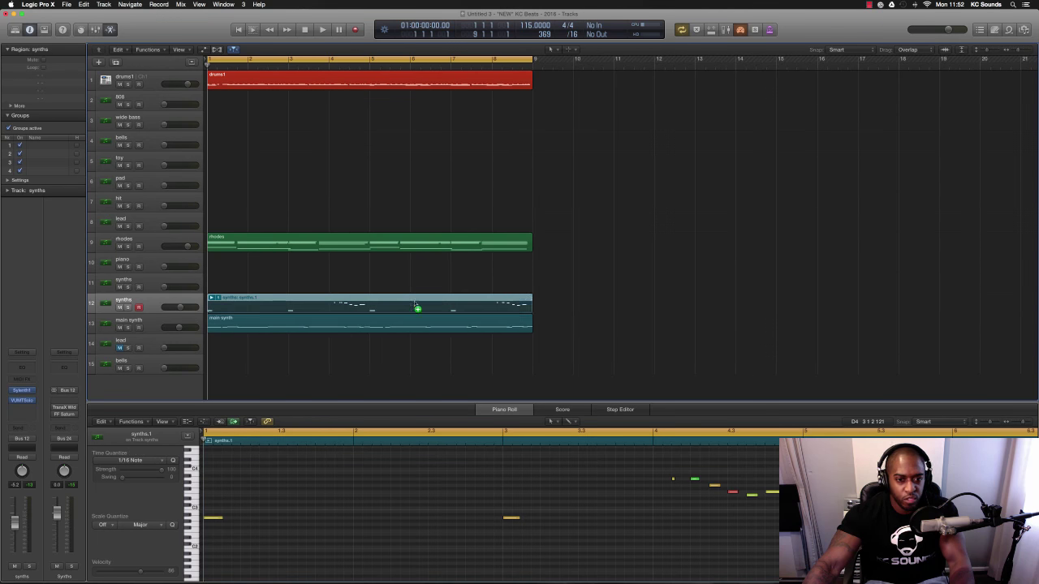
{"action": "left_click", "coordinate": [219, 299]}
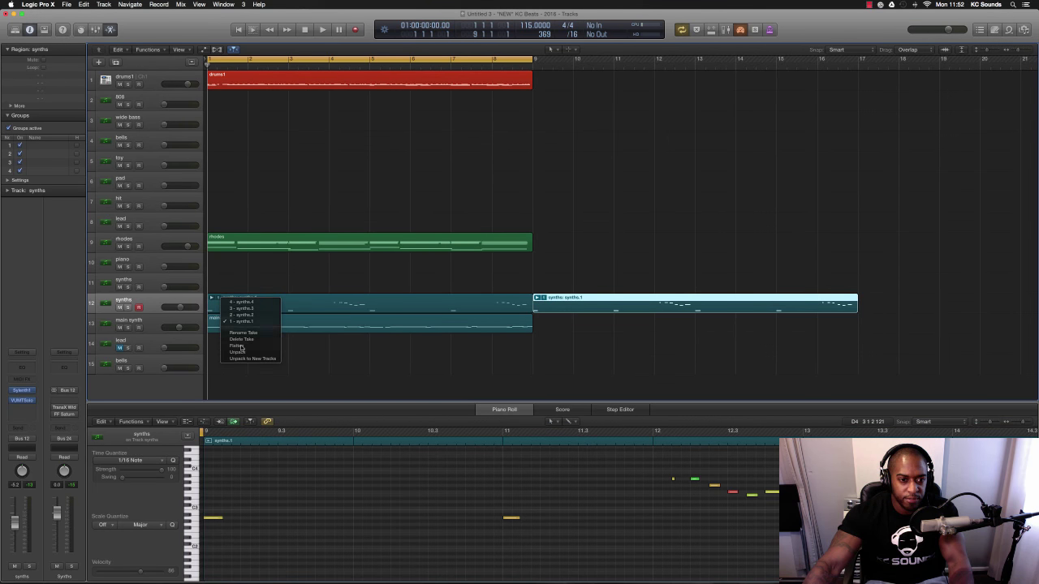
{"action": "left_click", "coordinate": [237, 346]}
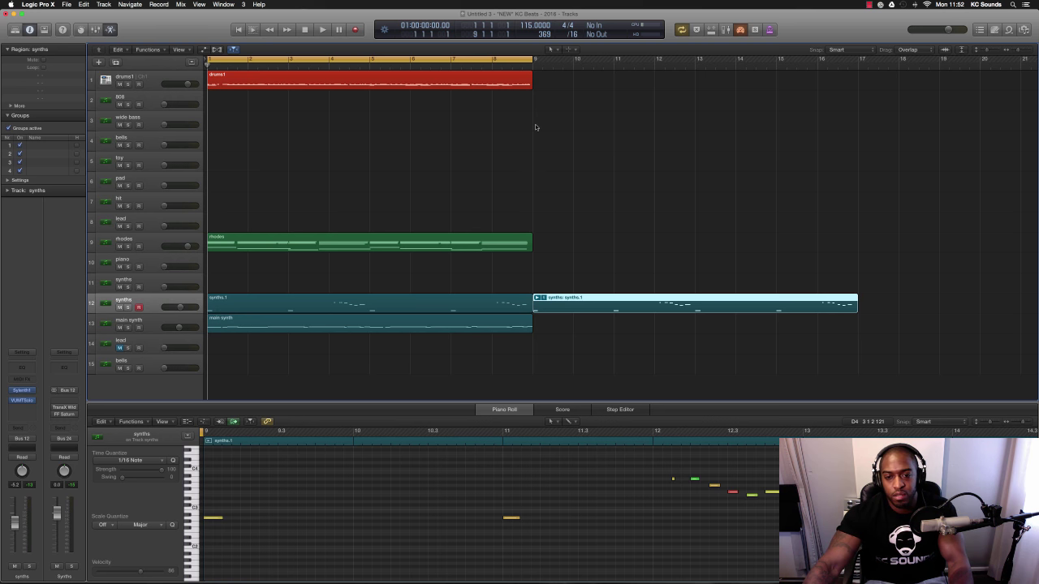
{"action": "left_click", "coordinate": [536, 299]}
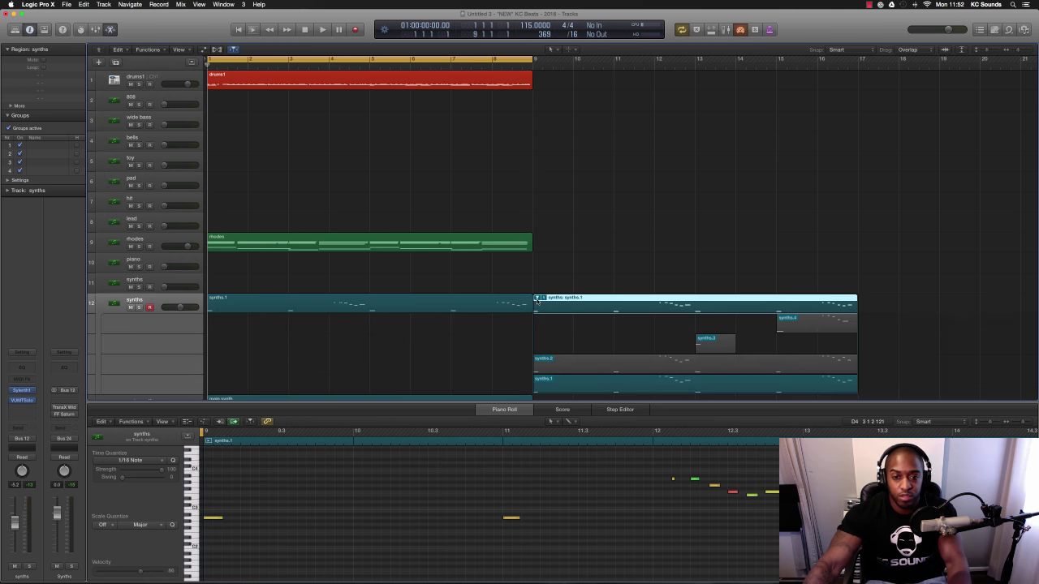
{"action": "left_click", "coordinate": [556, 364]}
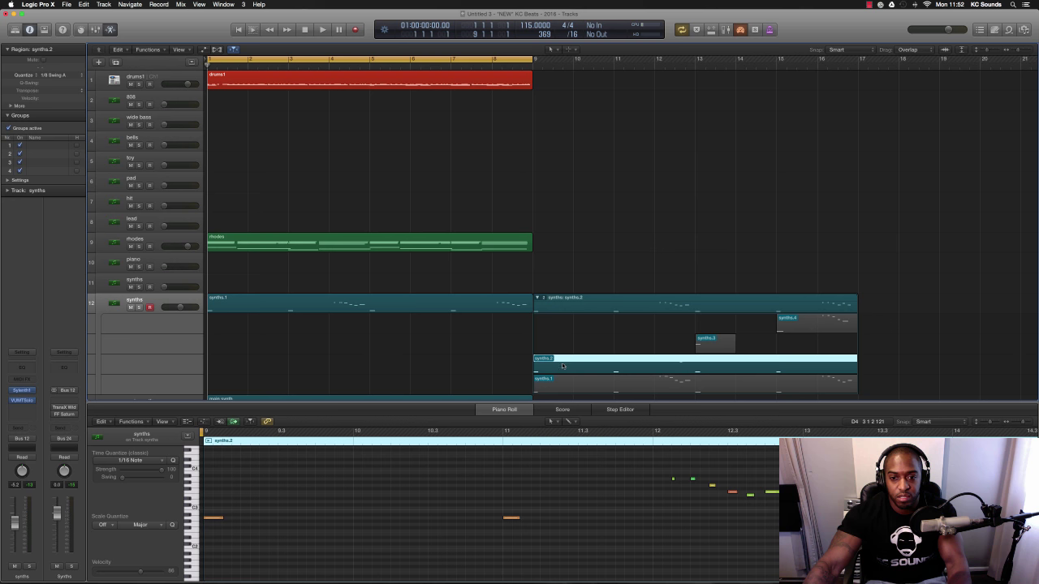
Fold the copied take folder closed and resize the arrangement view to show more bars
{"action": "left_click", "coordinate": [537, 298]}
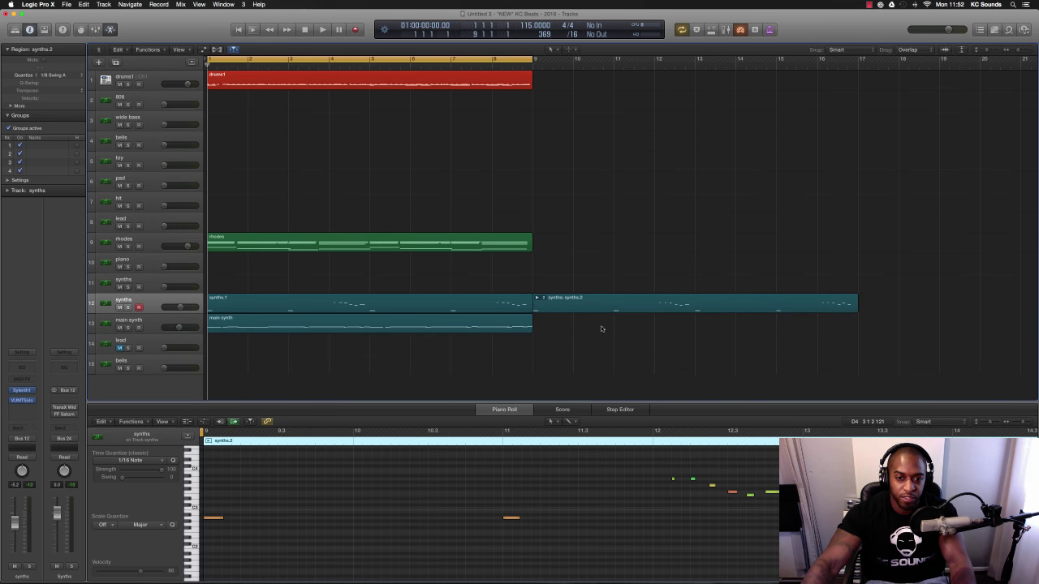
{"action": "key", "text": "super+Left"}
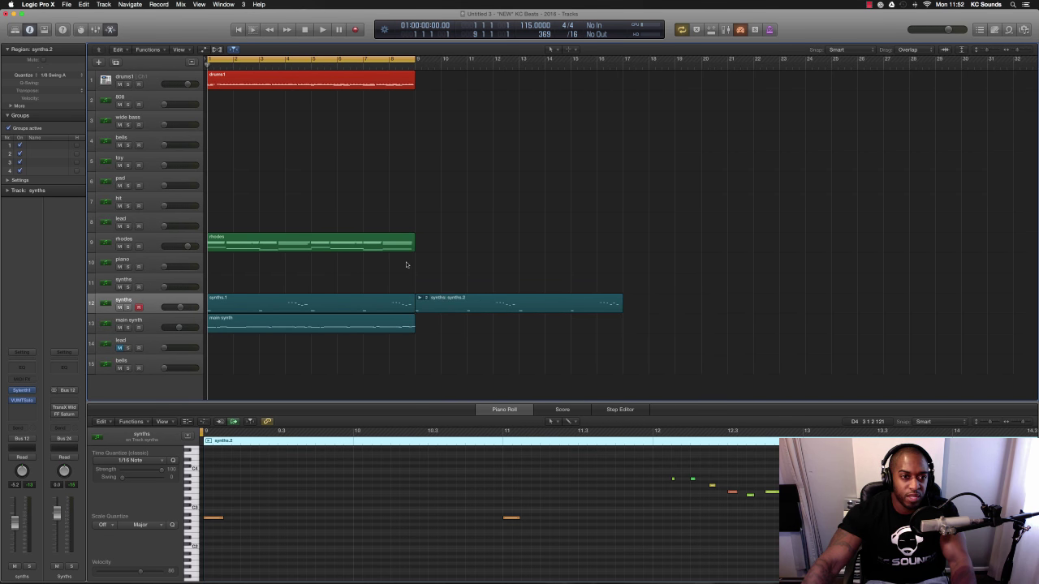
{"action": "key", "text": "super+Up"}
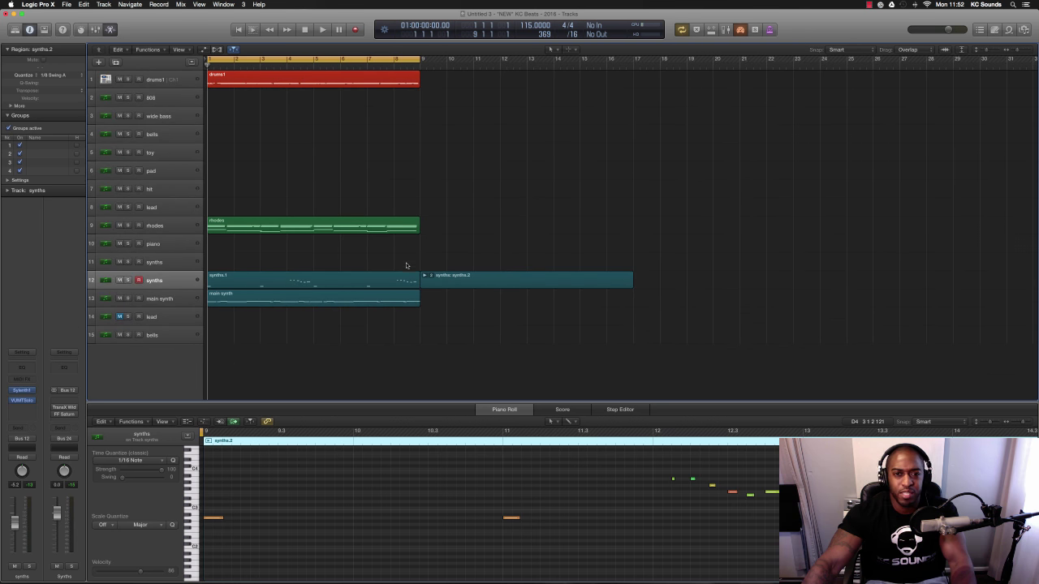
{"action": "key", "text": "super+Right"}
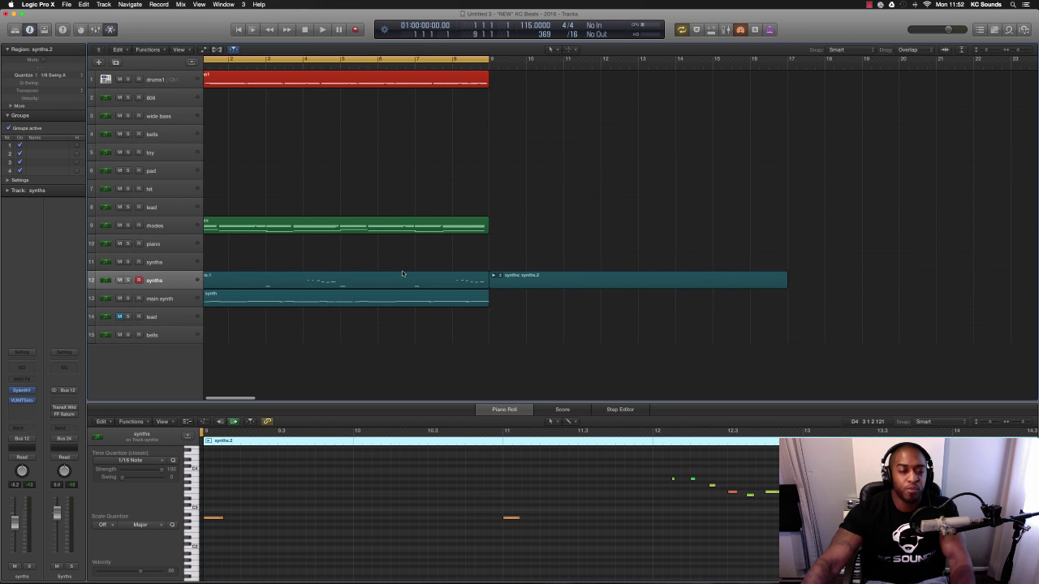
{"action": "scroll", "coordinate": [402, 270], "scroll_direction": "left", "scroll_amount": 2}
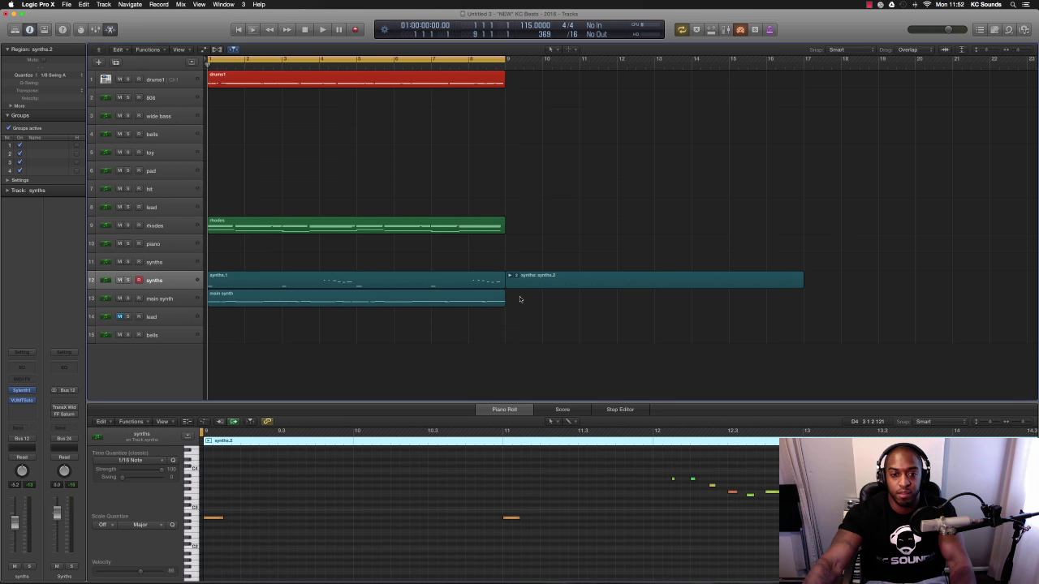
Select synths track 11, review the arrangement playback, and mute the main synth track
{"action": "left_click", "coordinate": [176, 265]}
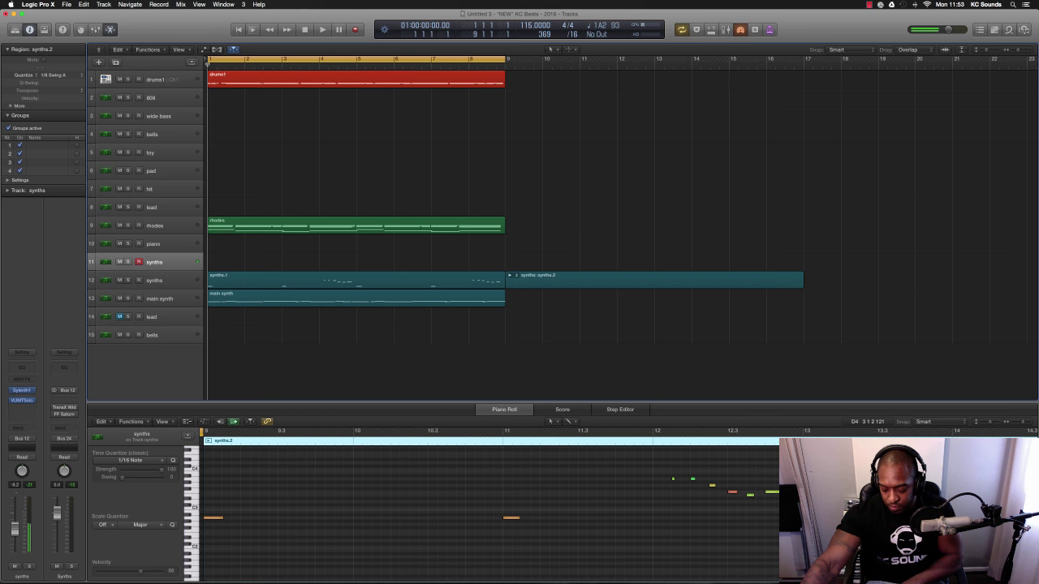
{"action": "key", "text": "space"}
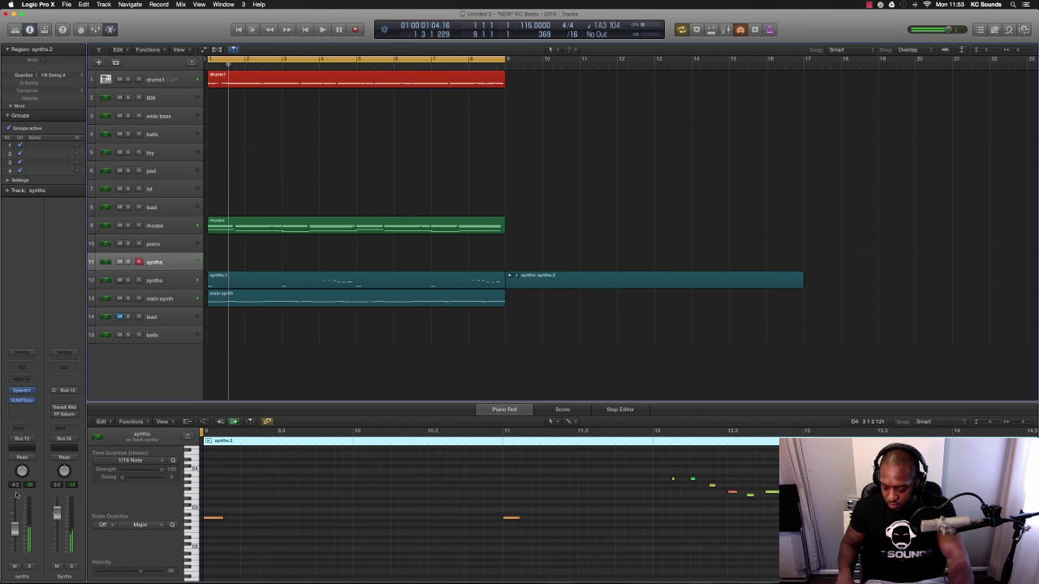
{"action": "key", "text": "space"}
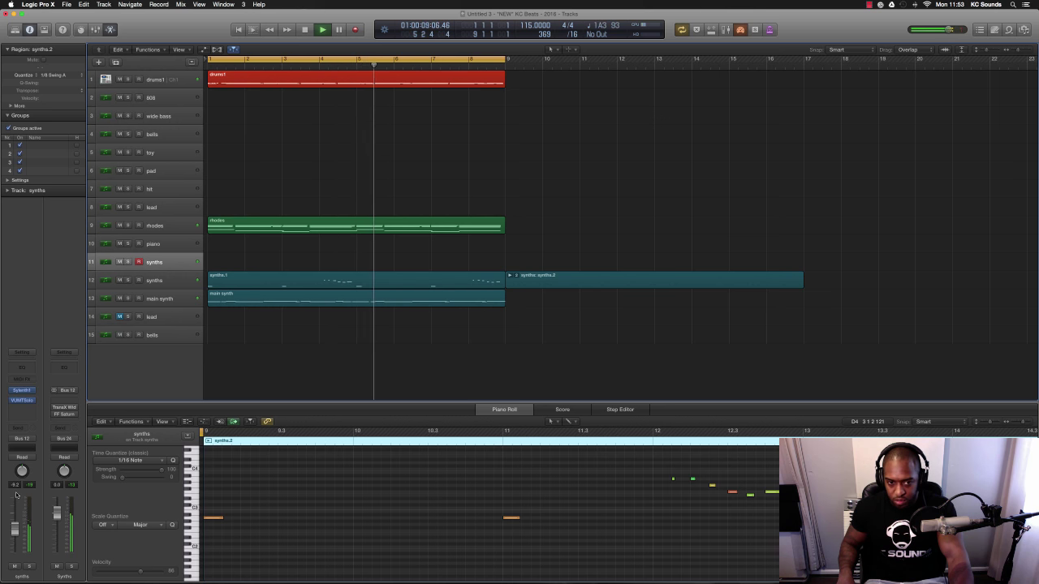
{"action": "key", "text": "space"}
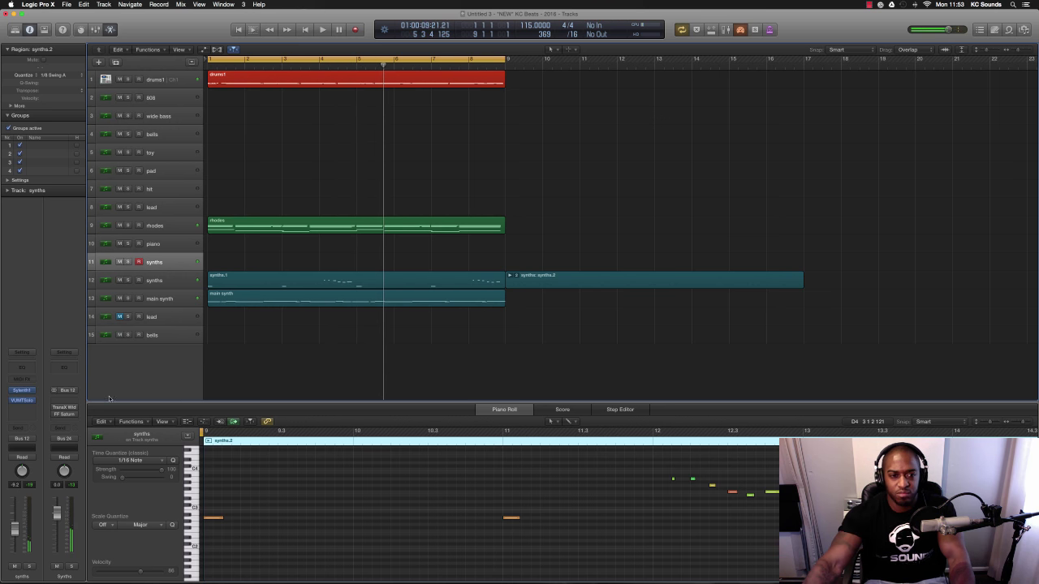
{"action": "key", "text": "super+Down"}
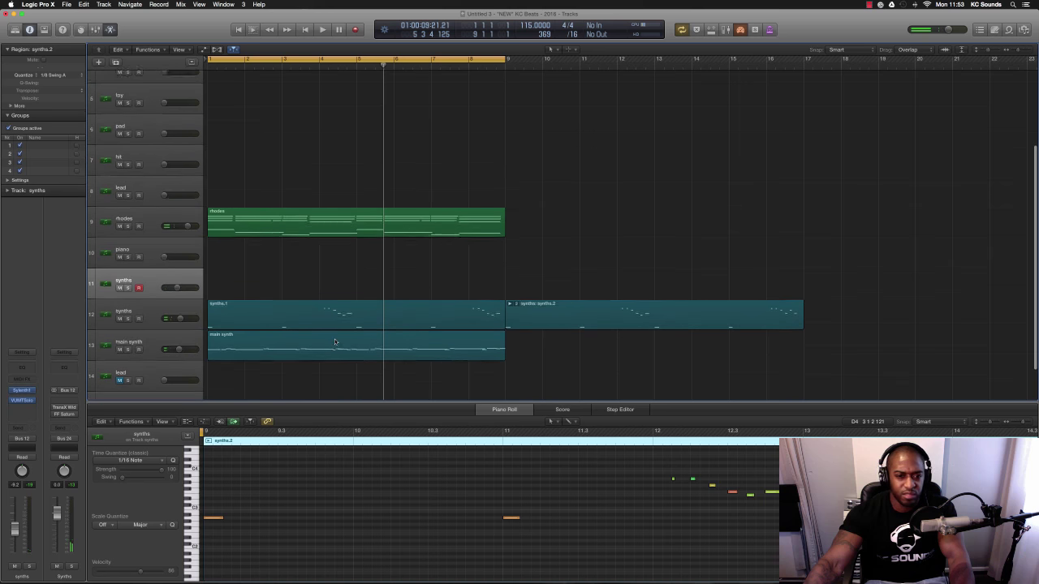
{"action": "left_click", "coordinate": [119, 351]}
{"action": "left_click", "coordinate": [209, 282]}
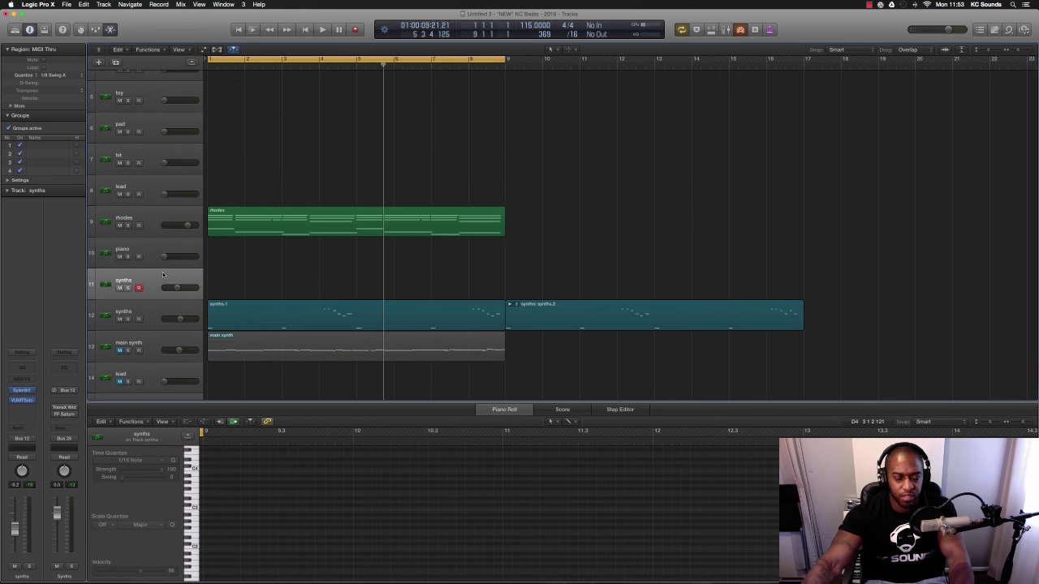
Play from the top, unmute main synth, then record a new part on the empty synths track
{"action": "key", "text": "Return"}
{"action": "key", "text": "space"}
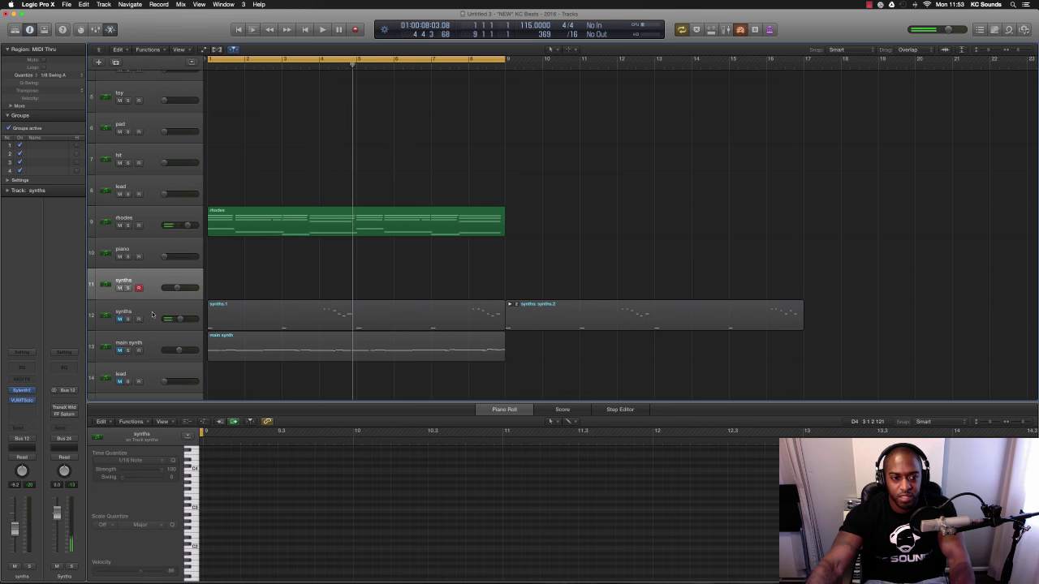
{"action": "left_click", "coordinate": [150, 344]}
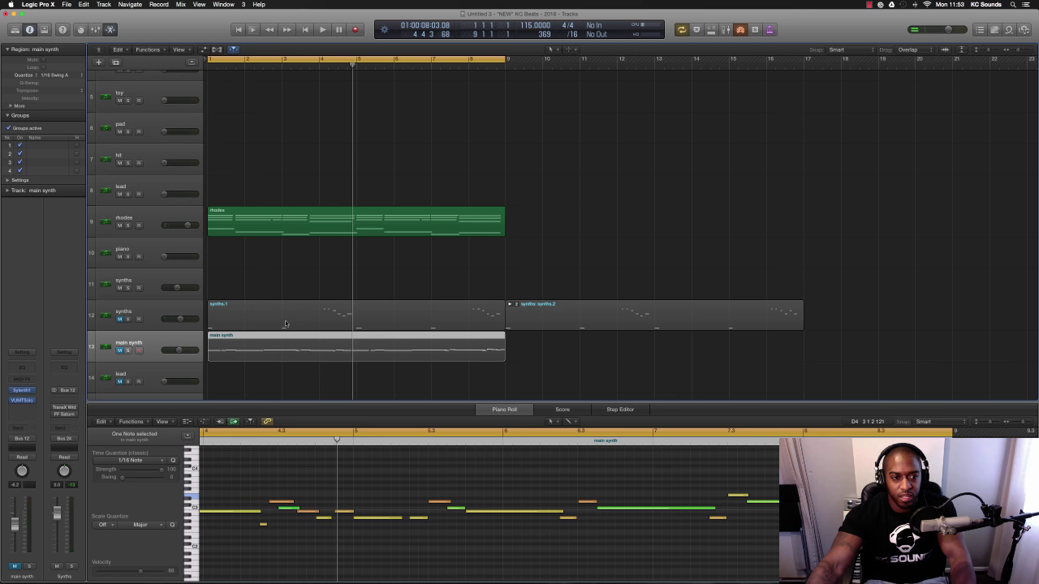
{"action": "left_click", "coordinate": [123, 349]}
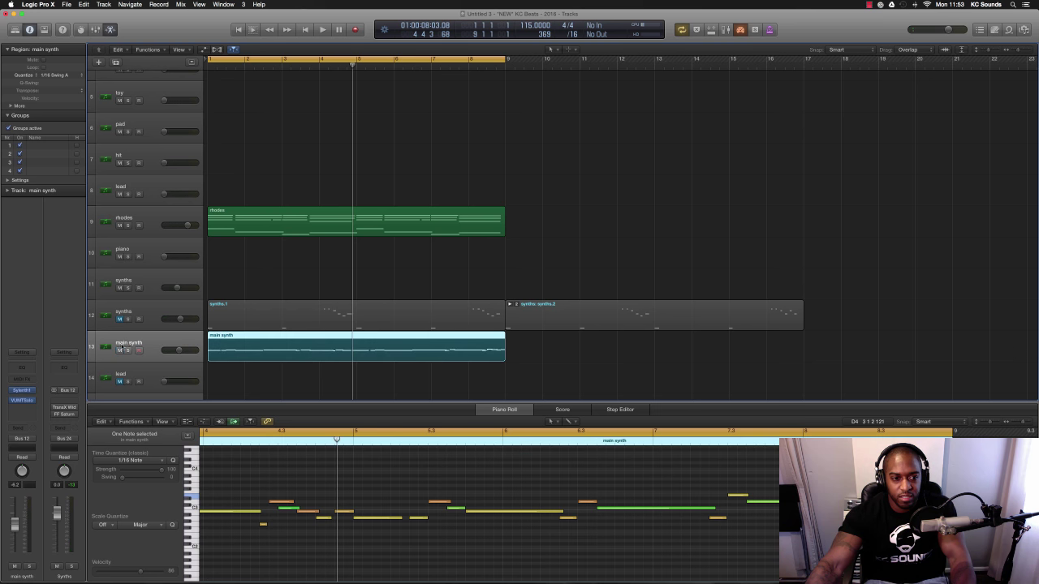
{"action": "left_click", "coordinate": [161, 282]}
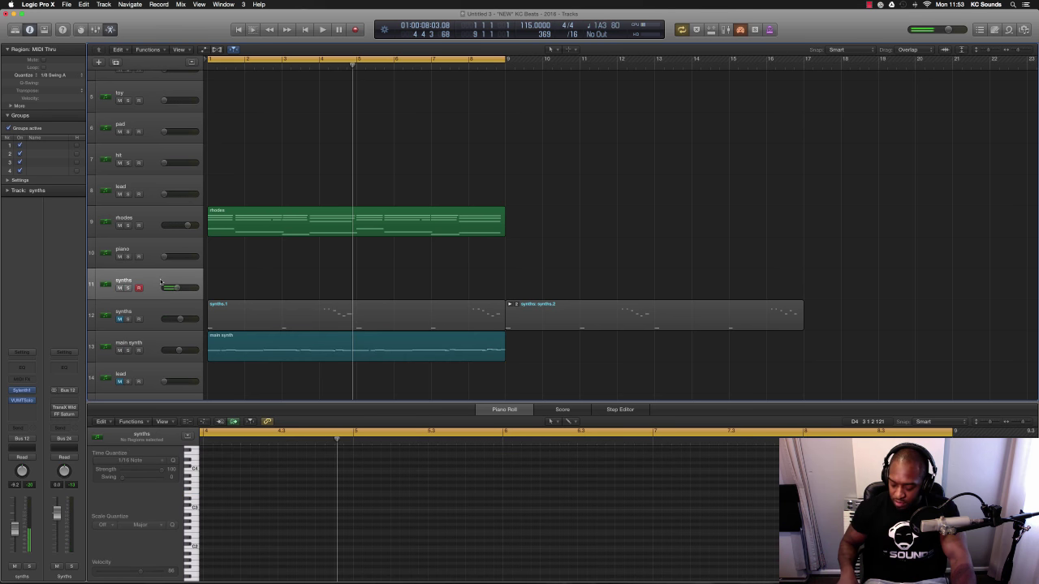
{"action": "key", "text": "r"}
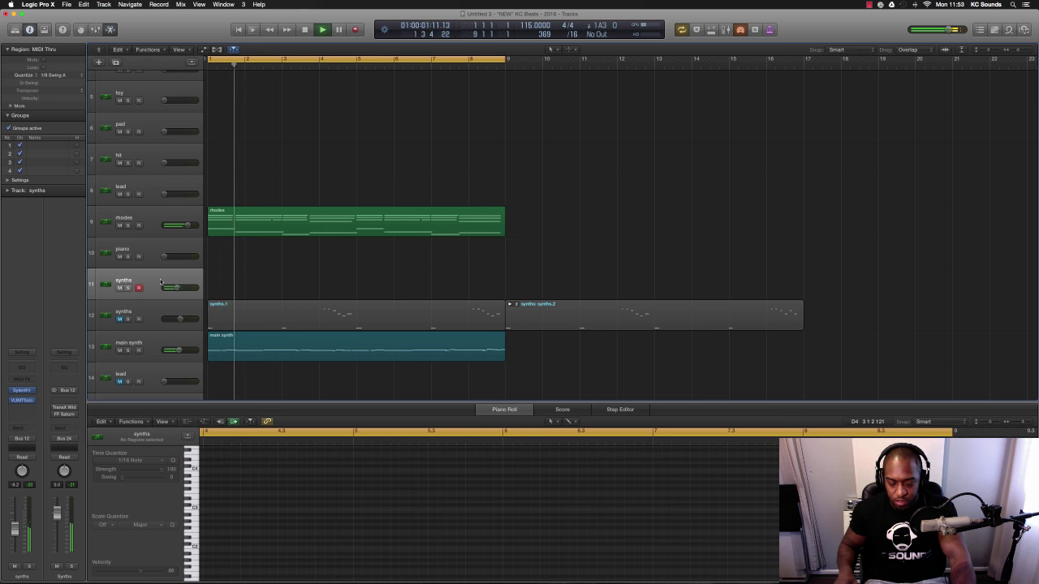
Stop recording, copy the synths region to bar 3, then both regions to bar 5, and play
{"action": "key", "text": "space"}
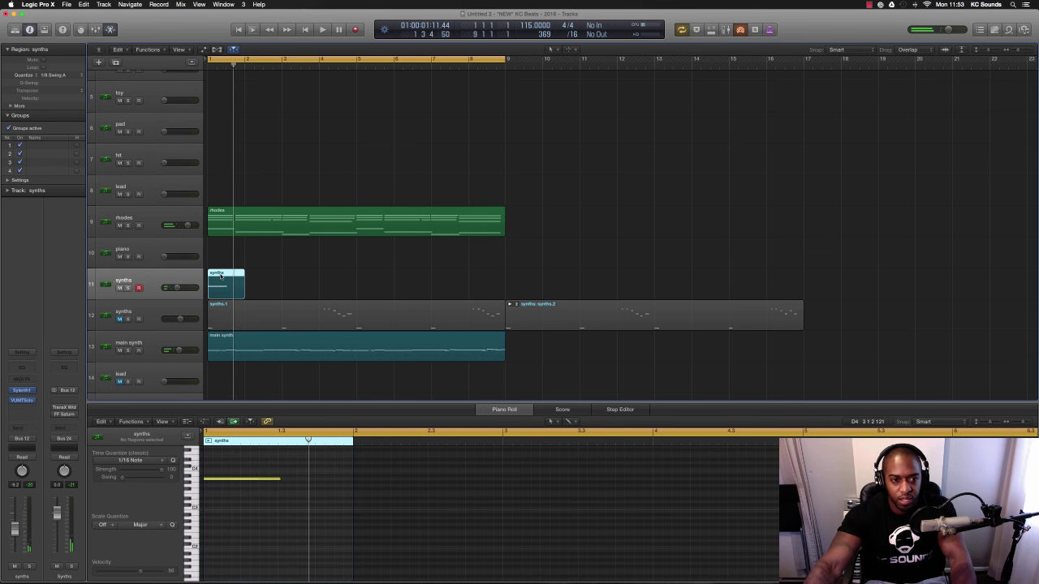
{"action": "left_click_drag", "start_coordinate": [220, 277], "coordinate": [299, 280]}
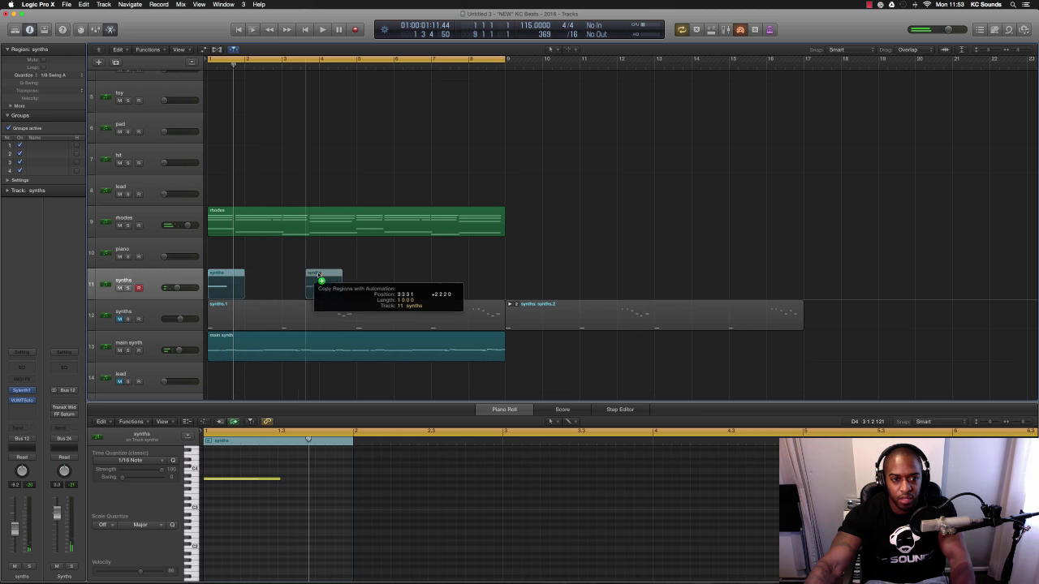
{"action": "left_click", "coordinate": [225, 280], "text": "shift"}
{"action": "mouse_move", "coordinate": [232, 280]}
{"action": "left_mouse_down"}
{"action": "mouse_move", "coordinate": [386, 278]}
{"action": "mouse_move", "coordinate": [368, 277]}
{"action": "left_mouse_up"}
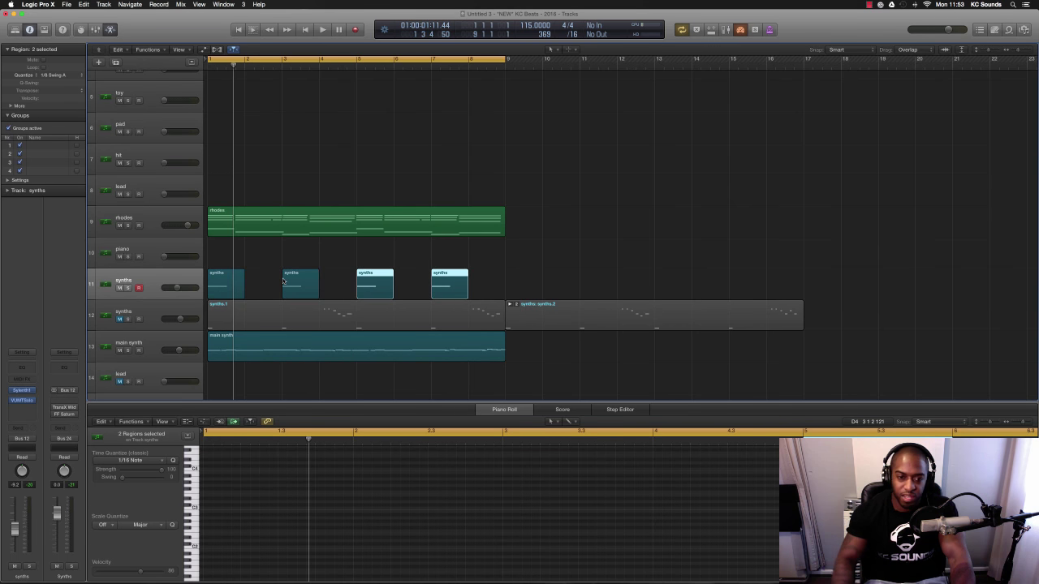
{"action": "key", "text": "space"}
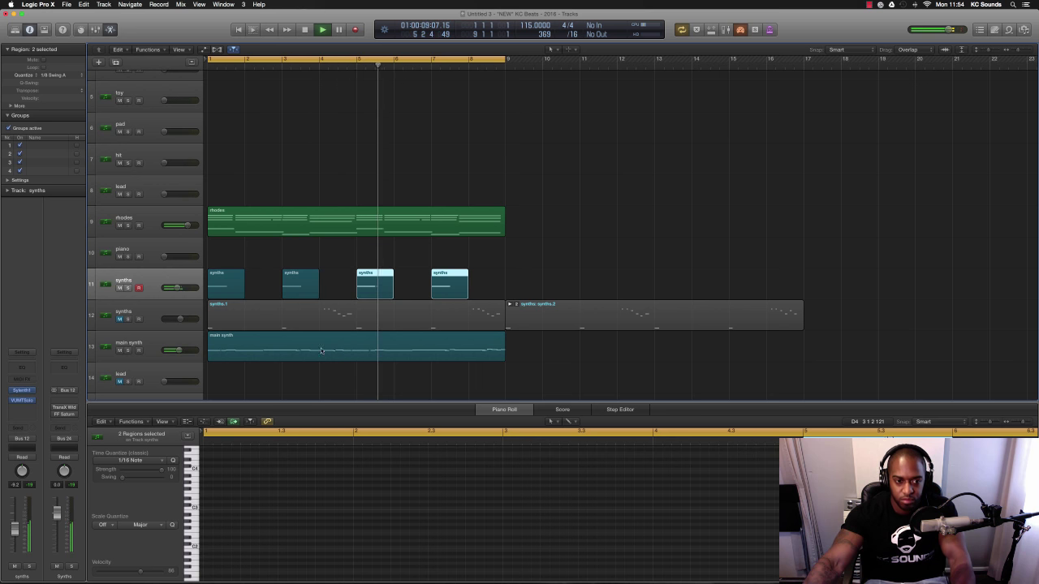
{"action": "key", "text": "super+Up"}
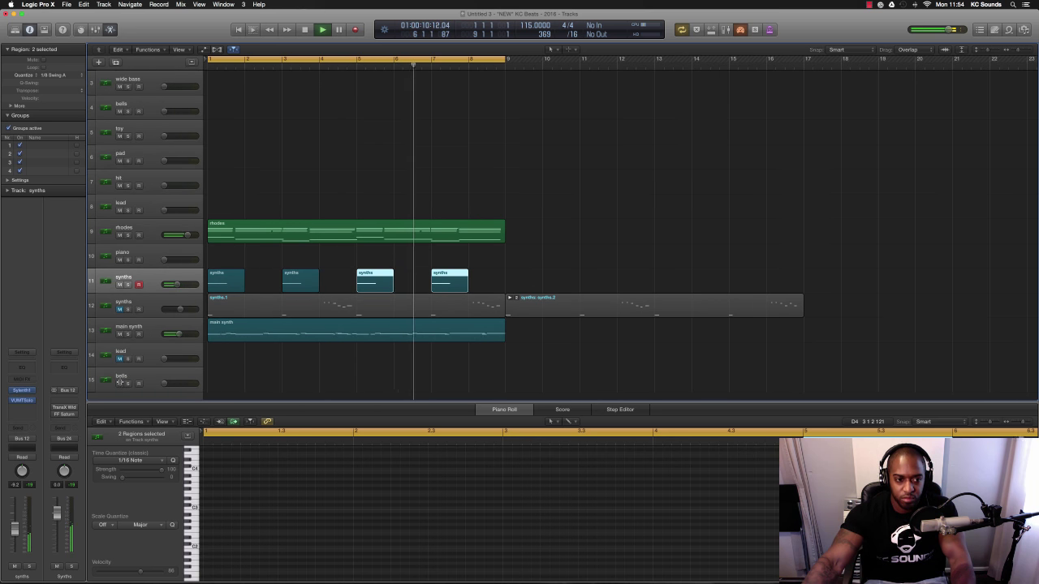
{"action": "left_click", "coordinate": [120, 381]}
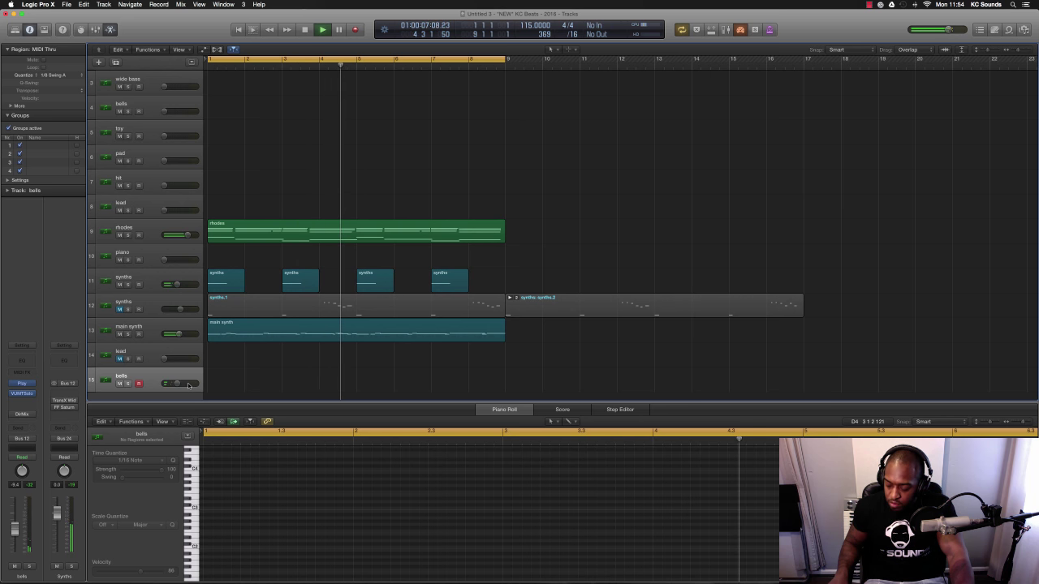
{"action": "key", "text": "space"}
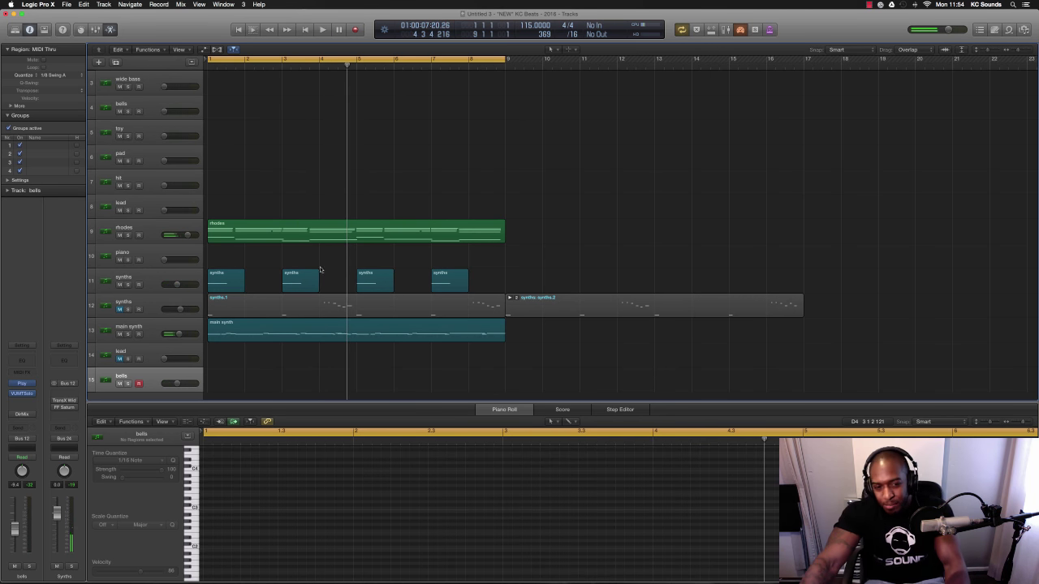
Select the wide bass track and rehearse the bass part along with playback from the start
{"action": "left_click", "coordinate": [178, 256]}
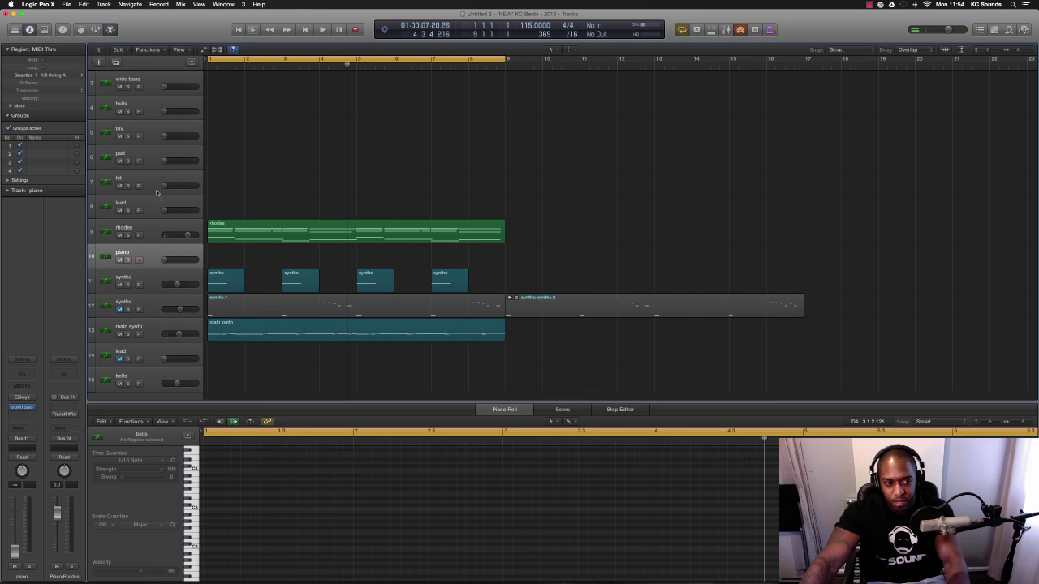
{"action": "scroll", "coordinate": [166, 178], "scroll_direction": "up", "scroll_amount": 3}
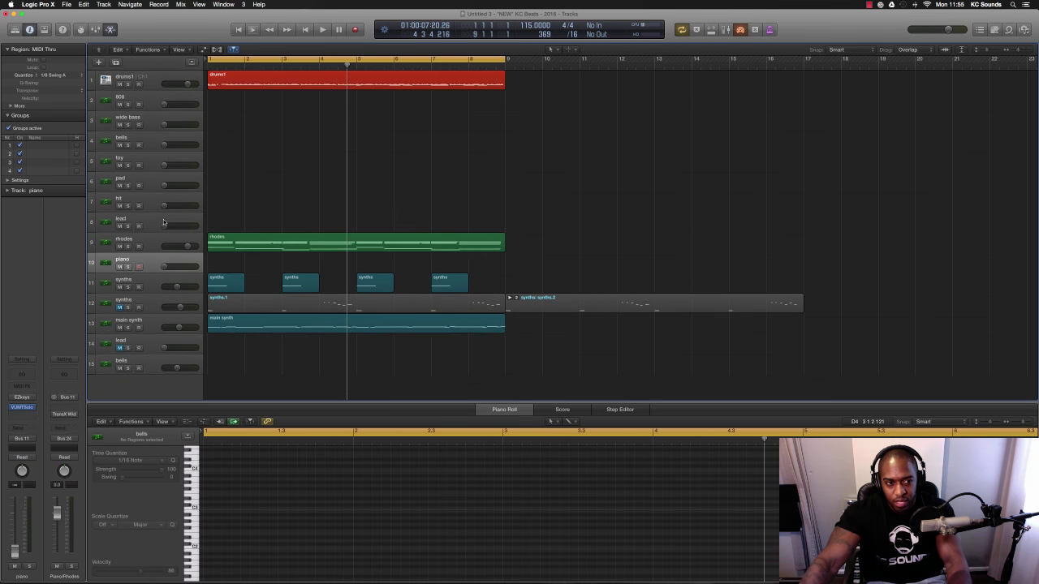
{"action": "left_click", "coordinate": [168, 127]}
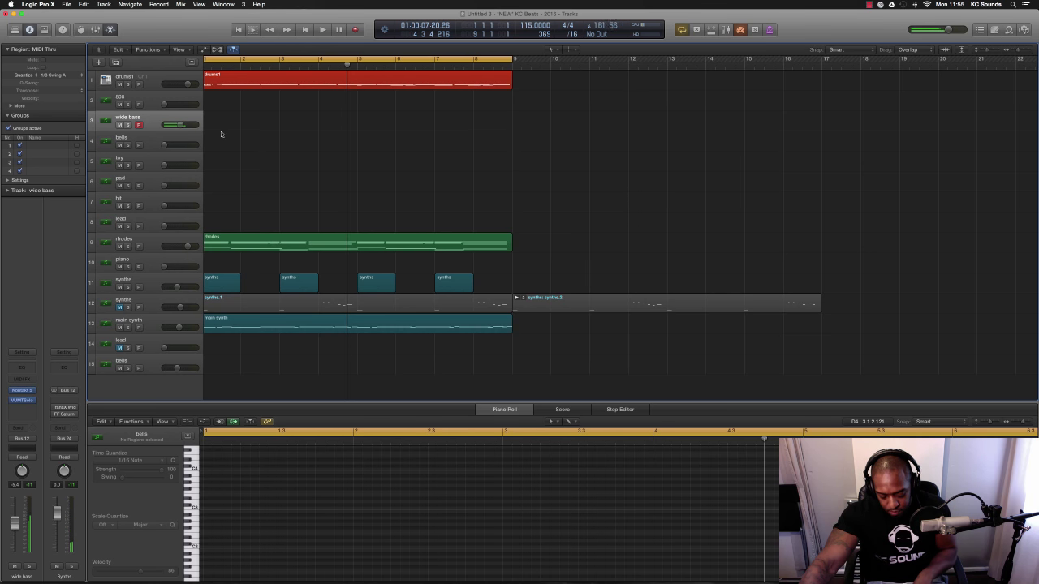
{"action": "key", "text": "Return"}
{"action": "key", "text": "space"}
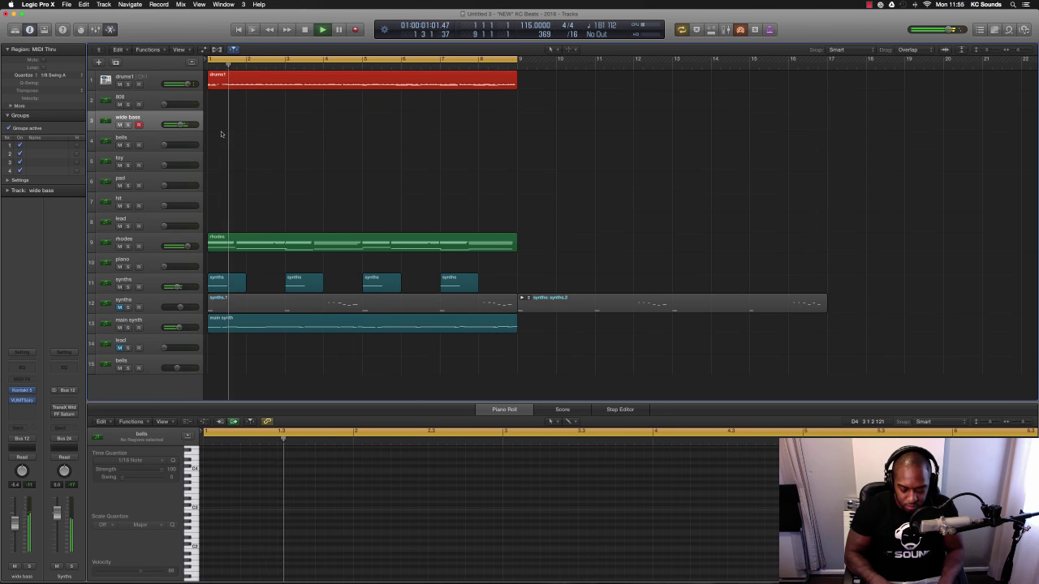
{"action": "key", "text": "space"}
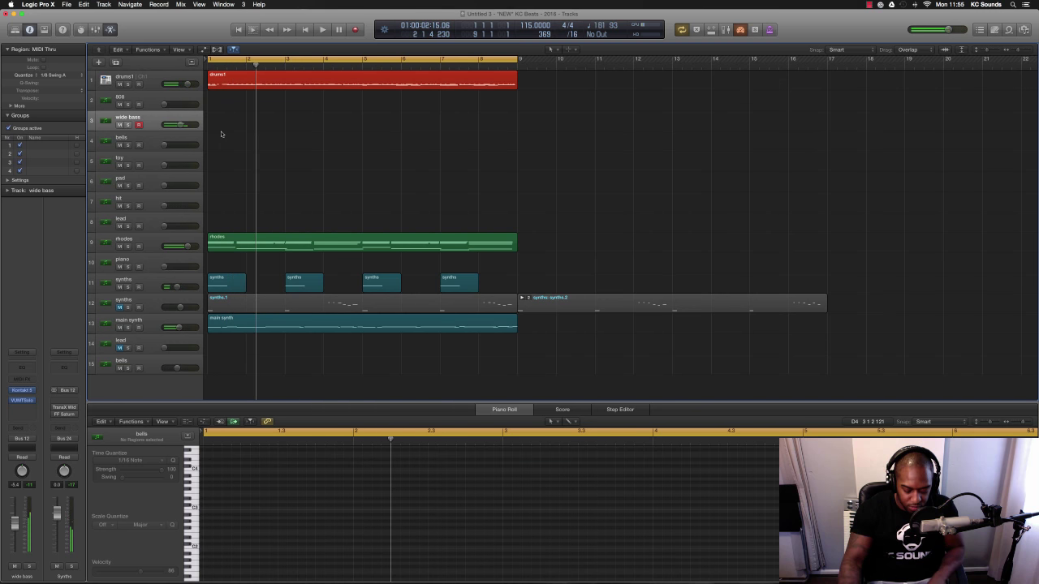
{"action": "key", "text": "Return"}
{"action": "key", "text": "space"}
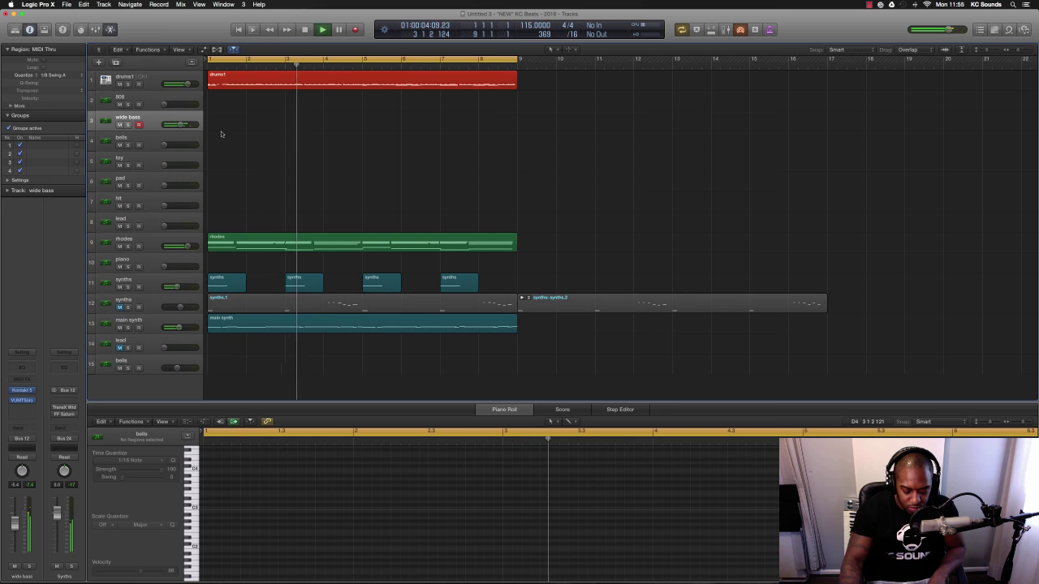
{"action": "key", "text": "space"}
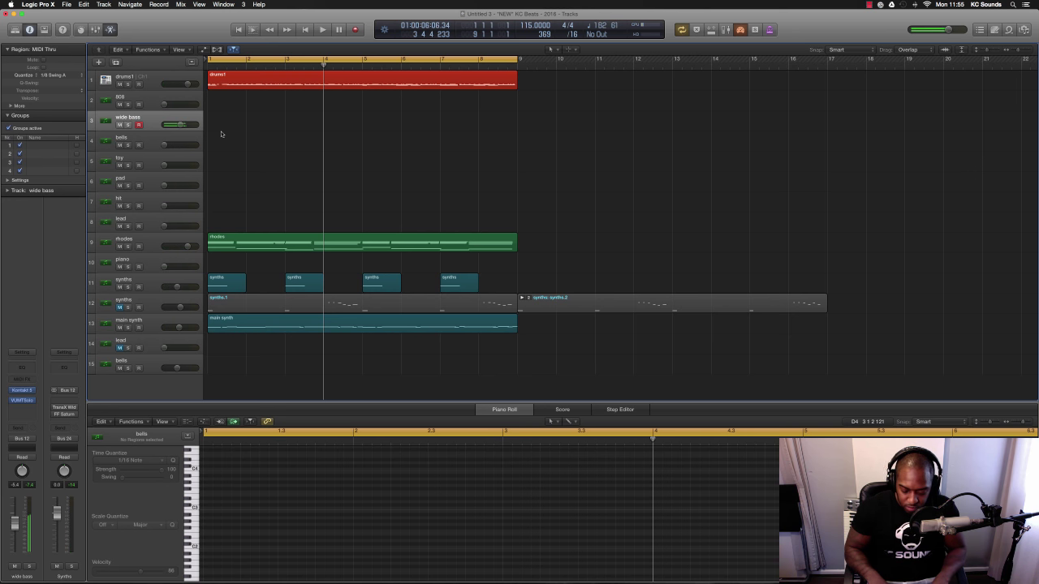
Perform the wide bass part from the top, capture it with Shift-R, and play it back
{"action": "key", "text": "space"}
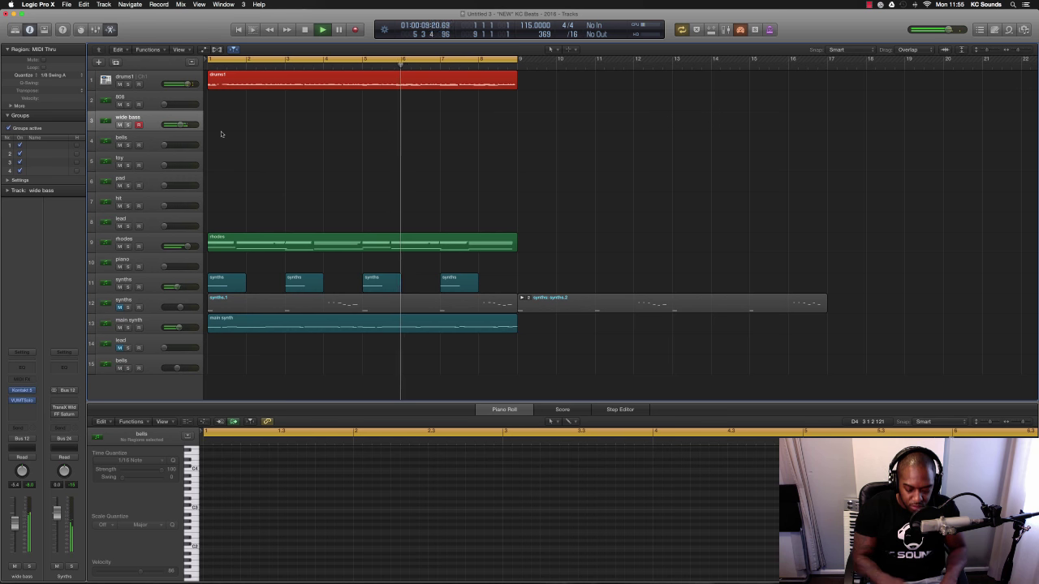
{"action": "key", "text": "space"}
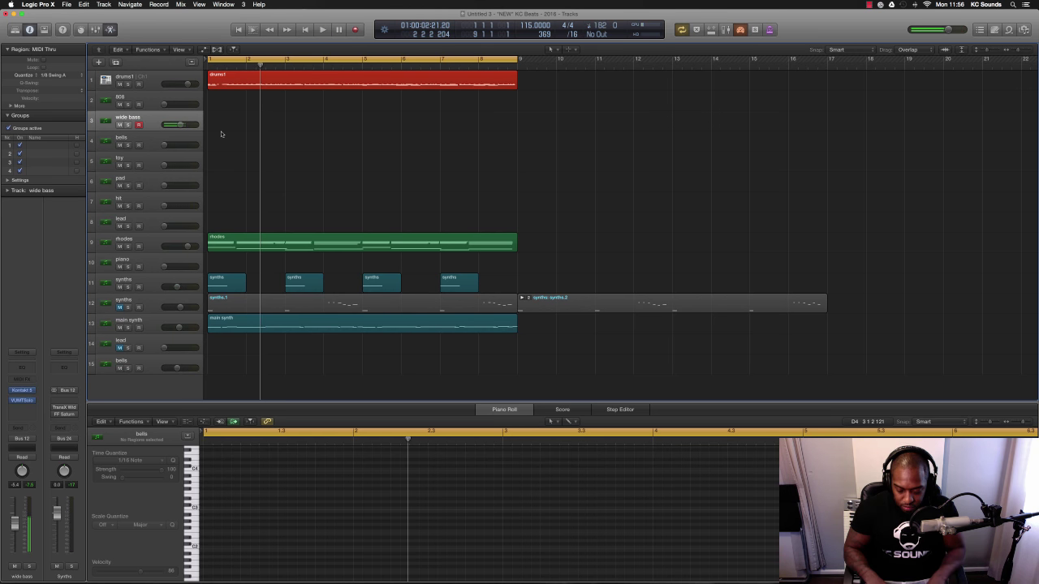
{"action": "key", "text": "space"}
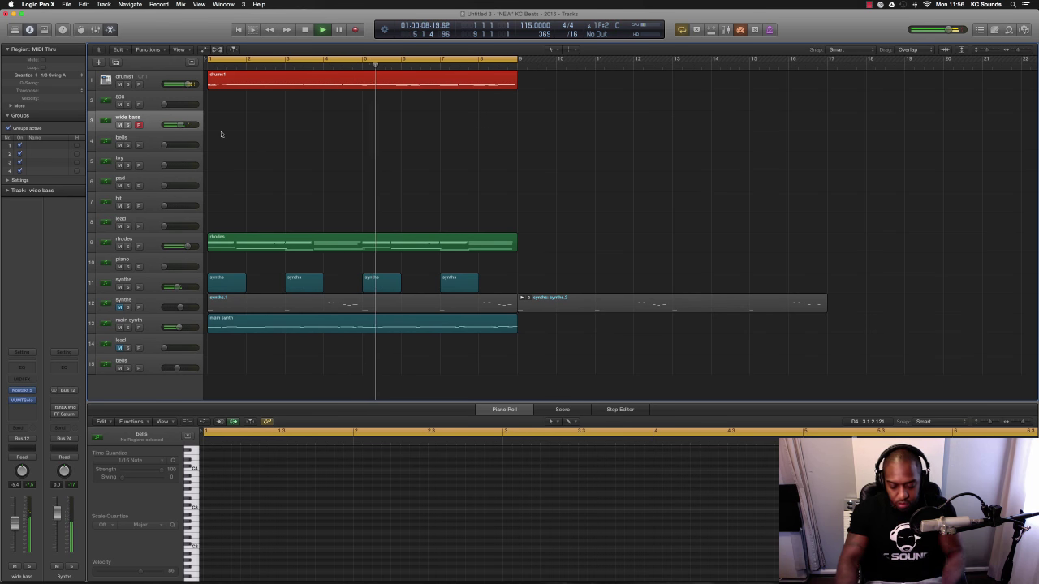
{"action": "key", "text": "space"}
{"action": "key", "text": "shift+r"}
{"action": "key", "text": "Return"}
{"action": "key", "text": "space"}
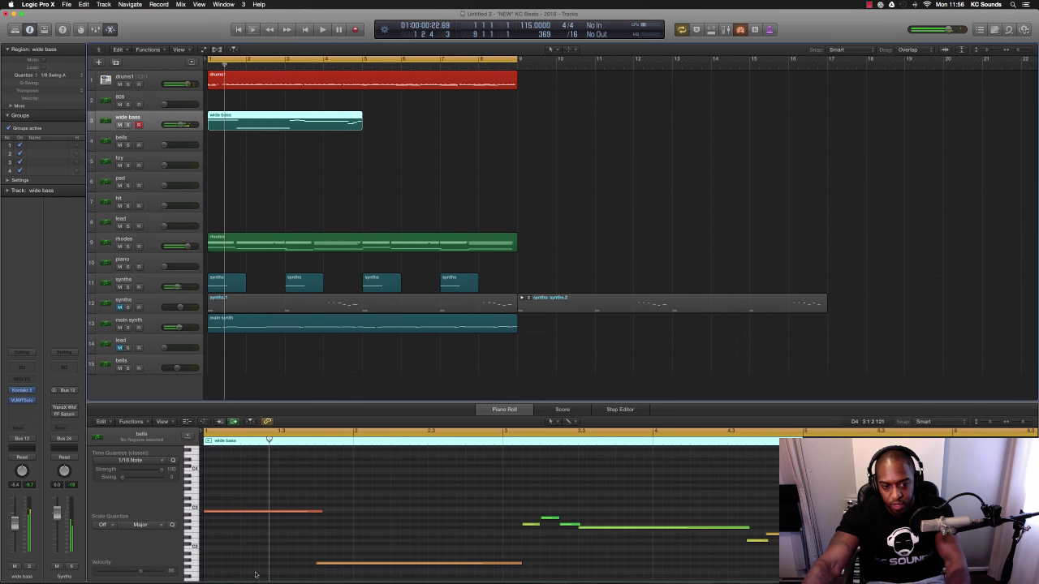
Lower the opening wide bass note and shorten it so it ends before the next note
{"action": "left_click", "coordinate": [233, 512]}
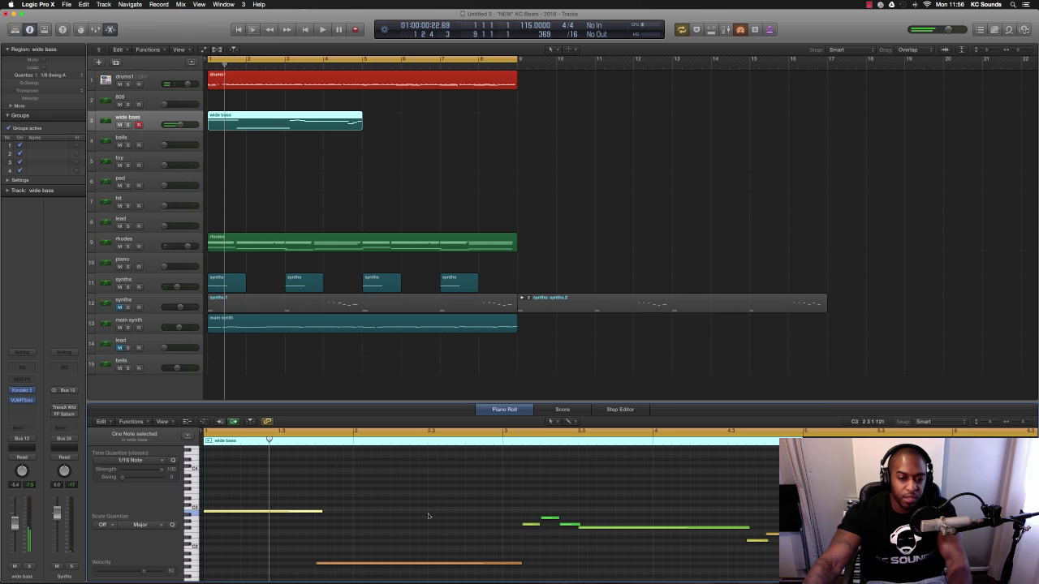
{"action": "key", "text": "super+Up"}
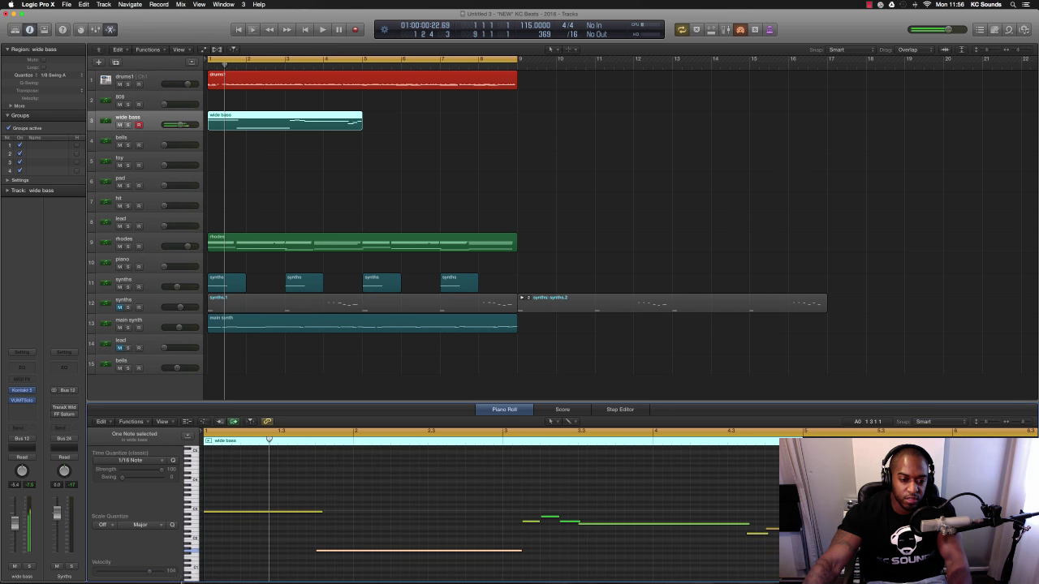
{"action": "key", "text": "Return"}
{"action": "key", "text": "space"}
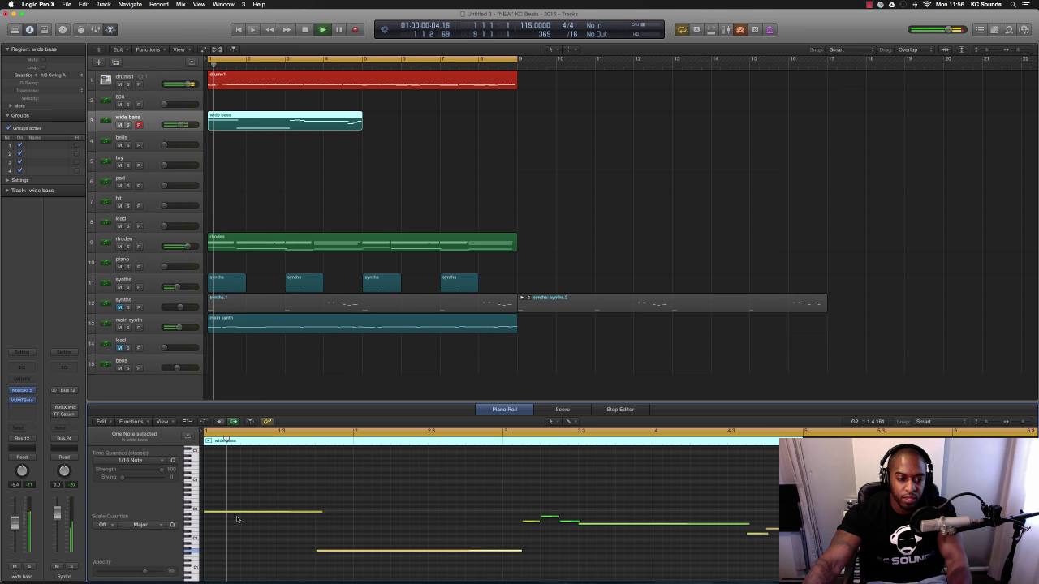
{"action": "left_click_drag", "start_coordinate": [238, 514], "coordinate": [240, 554]}
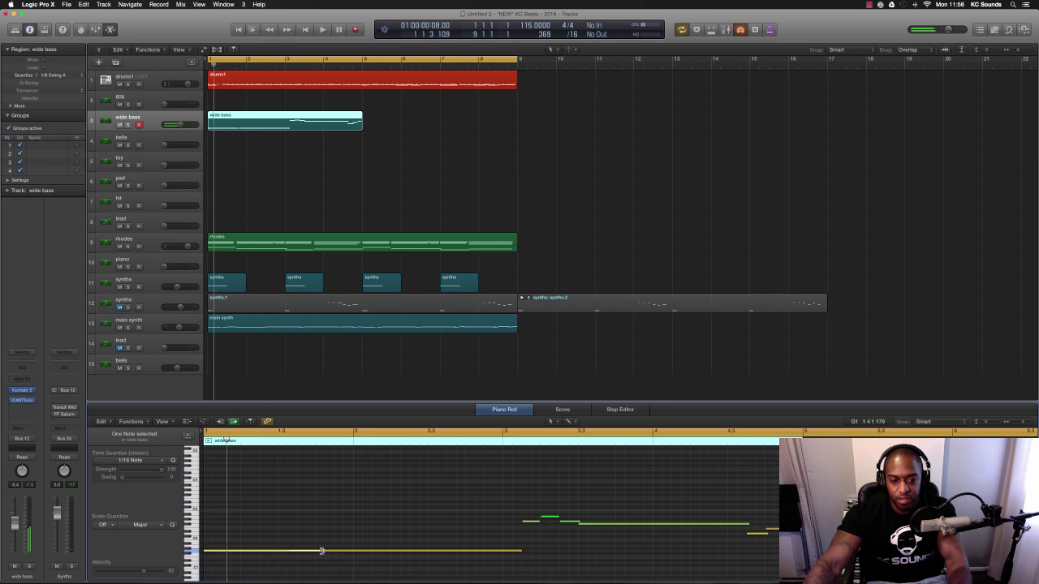
{"action": "left_click_drag", "start_coordinate": [322, 551], "coordinate": [310, 552]}
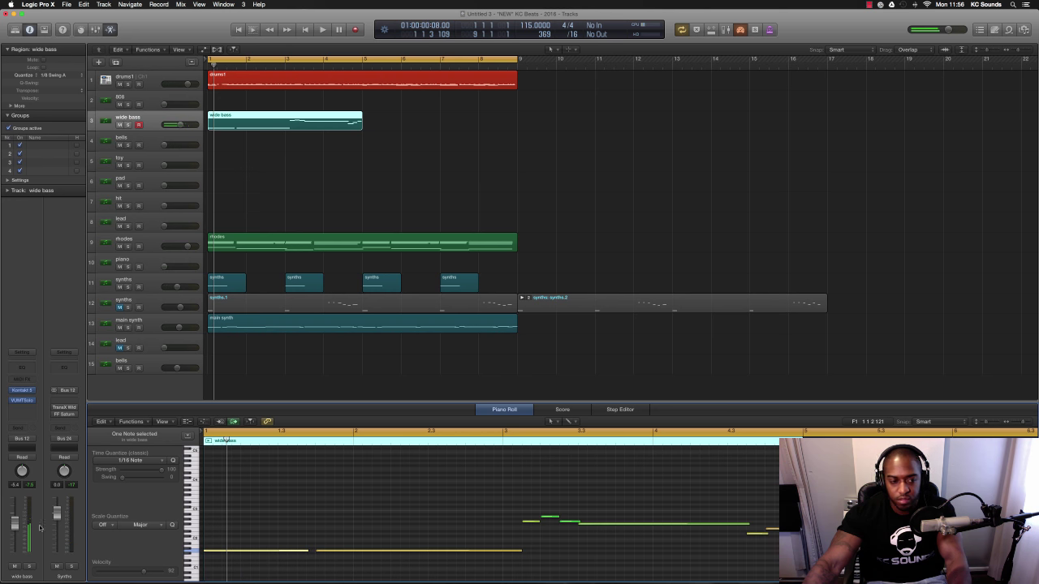
Raise the opening note to B1, check it on the VUMTSolo meter, then mute the wide bass track
{"action": "left_click", "coordinate": [22, 403]}
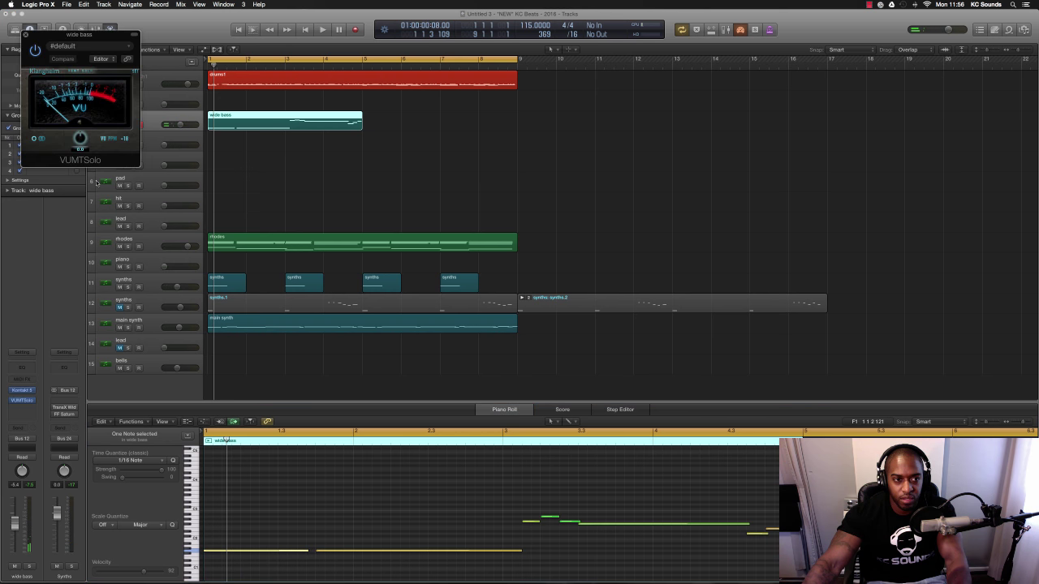
{"action": "key", "text": "space"}
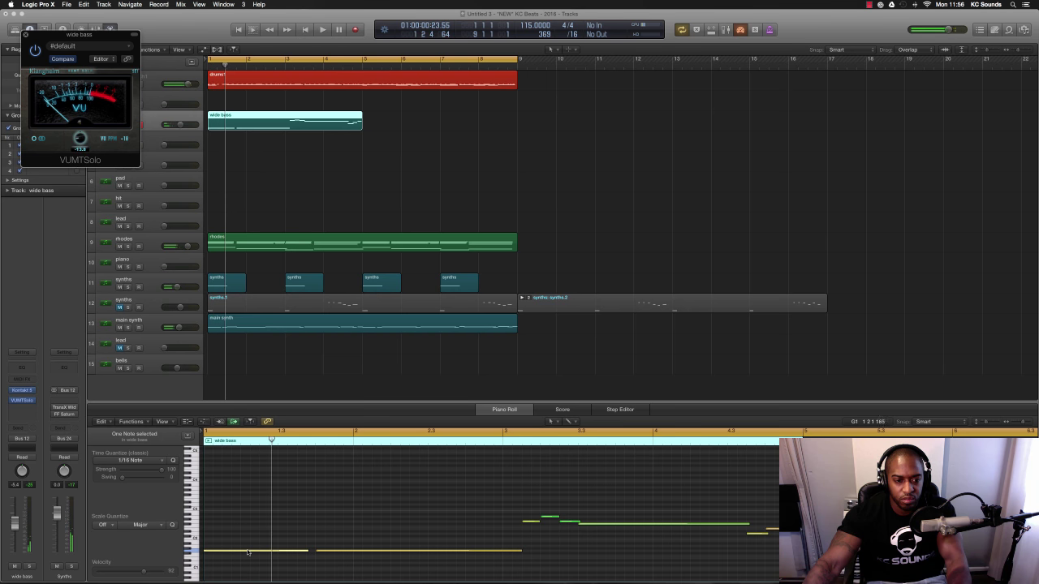
{"action": "left_click_drag", "start_coordinate": [249, 553], "coordinate": [249, 543]}
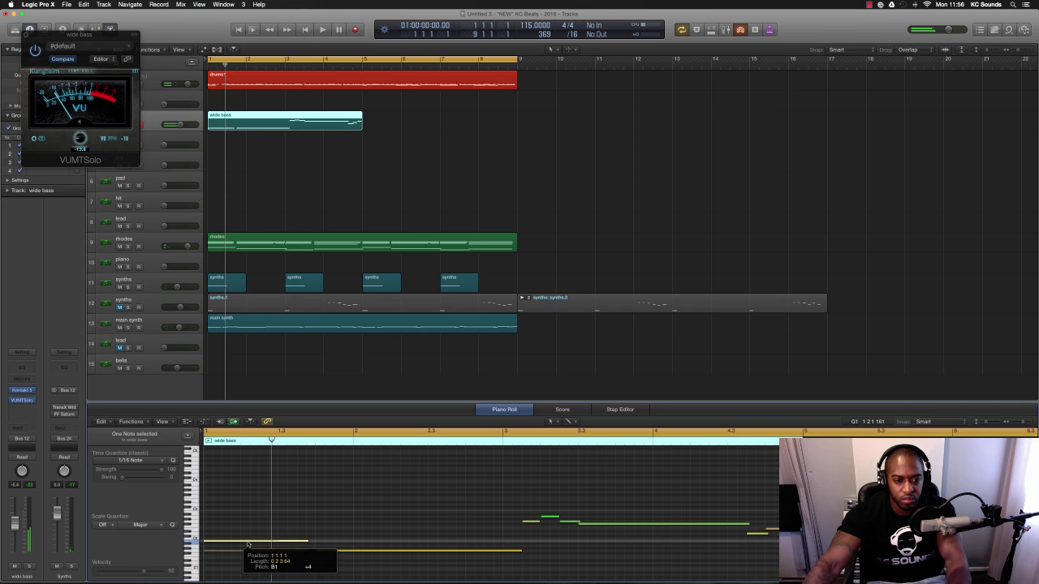
{"action": "key", "text": "space"}
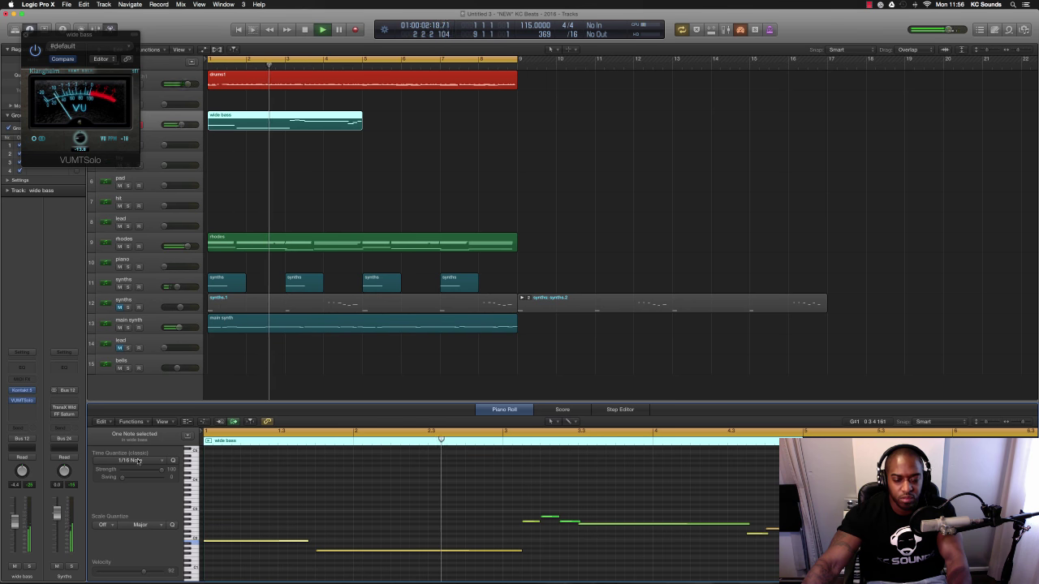
{"action": "key", "text": "space"}
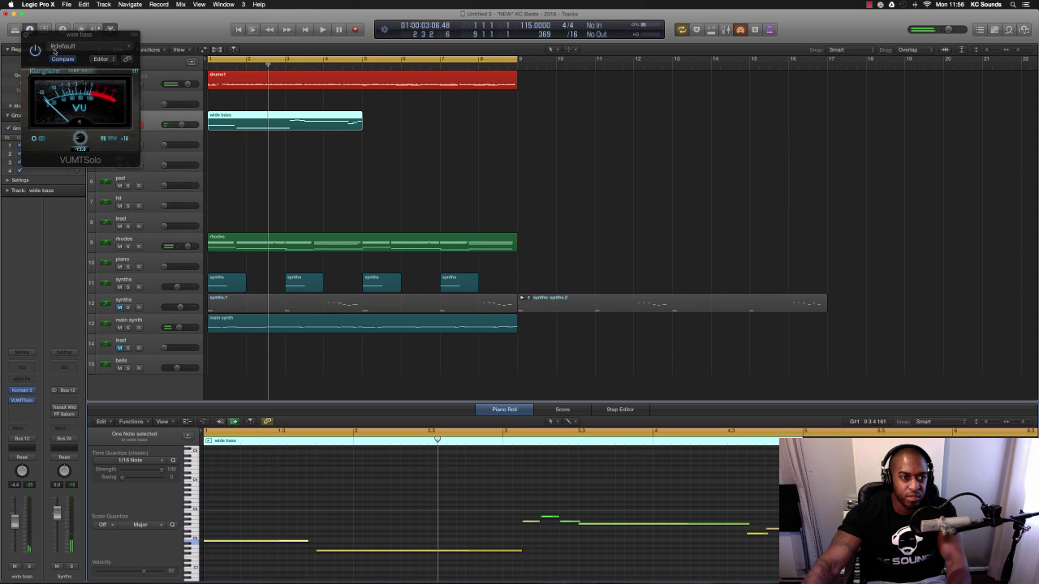
{"action": "left_click", "coordinate": [25, 35]}
{"action": "left_click", "coordinate": [118, 125]}
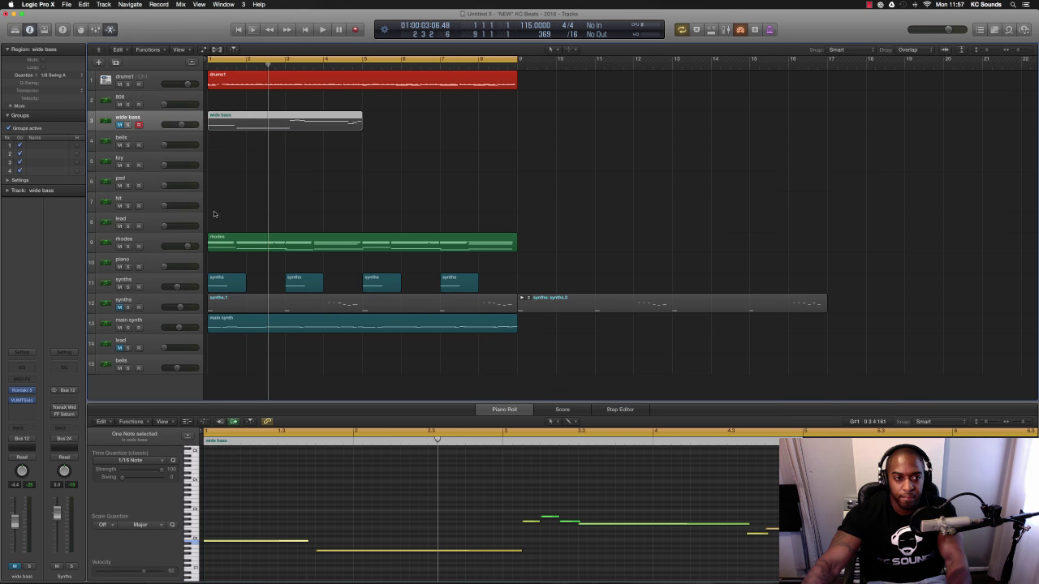
Play an eight-bar 808 bass line from bar 1 and capture it as a new region
{"action": "left_click", "coordinate": [159, 104]}
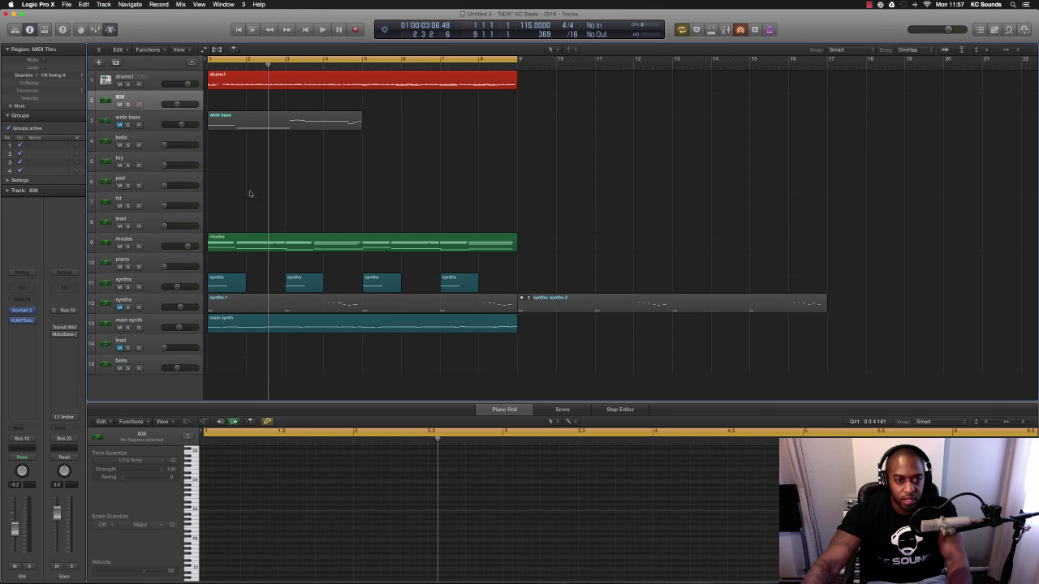
{"action": "key", "text": "super+Up"}
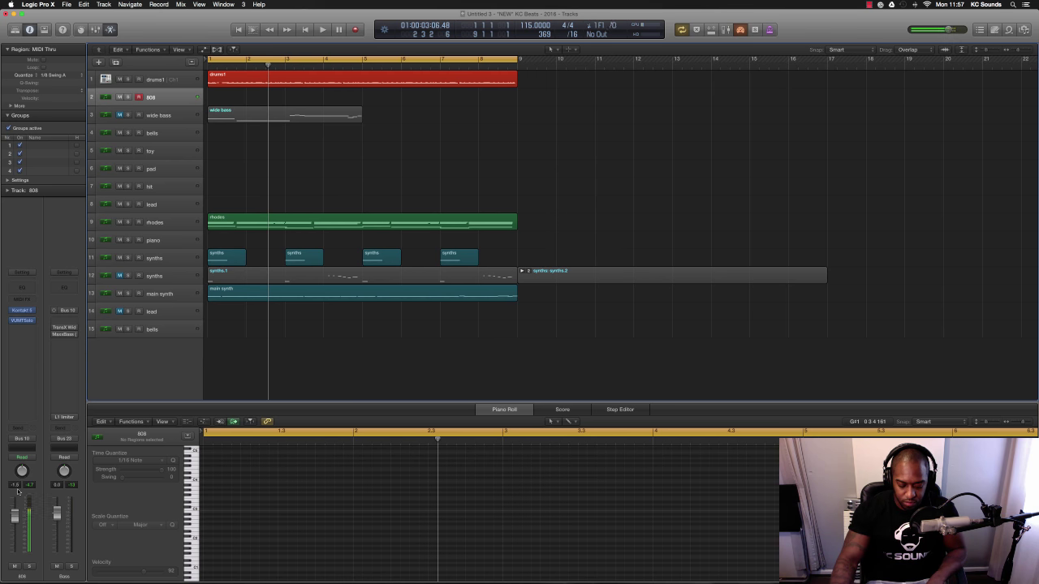
{"action": "key", "text": "space"}
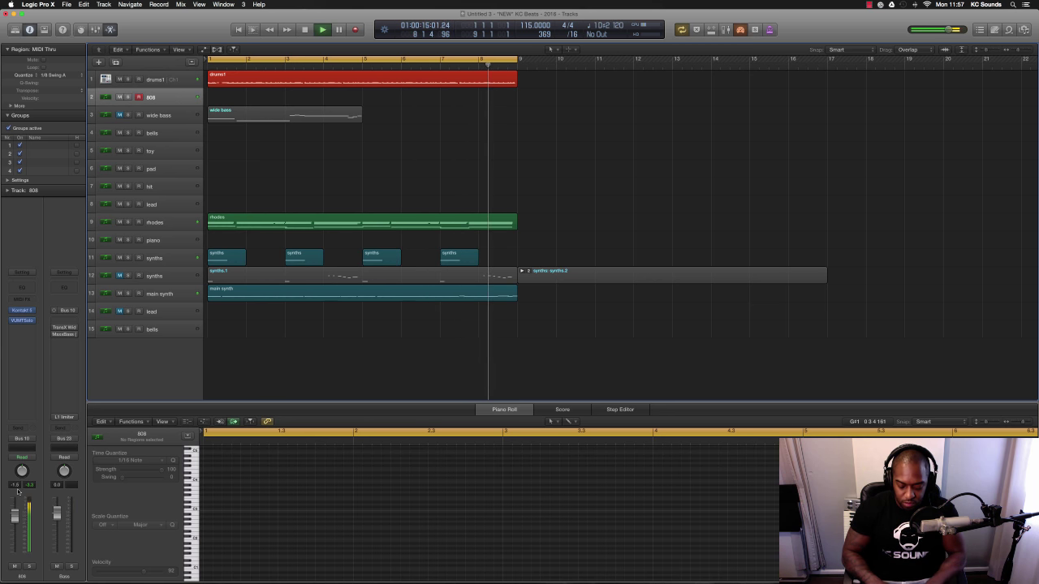
{"action": "key", "text": "space"}
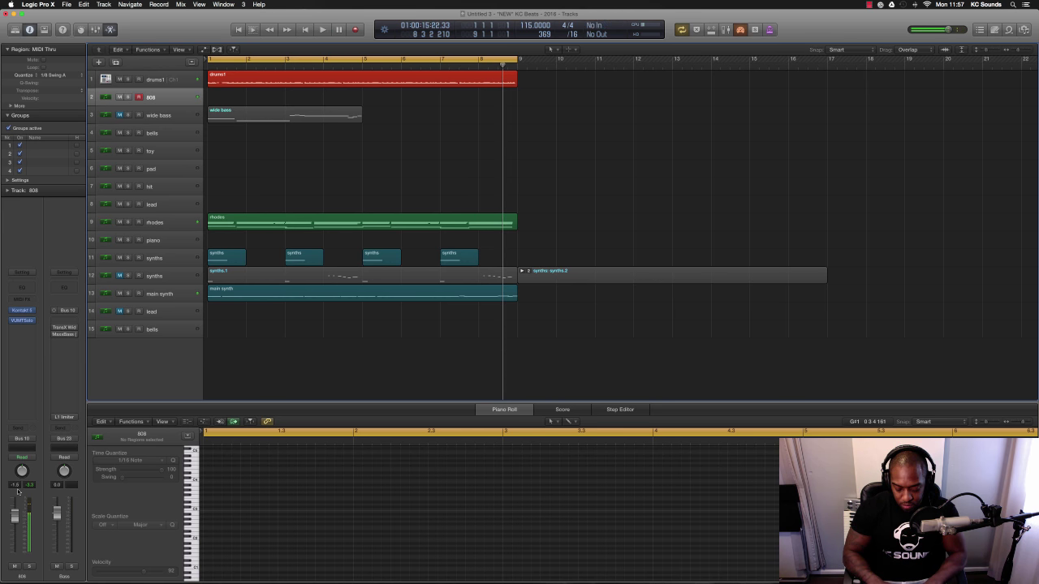
{"action": "key", "text": "Return"}
{"action": "key", "text": "space"}
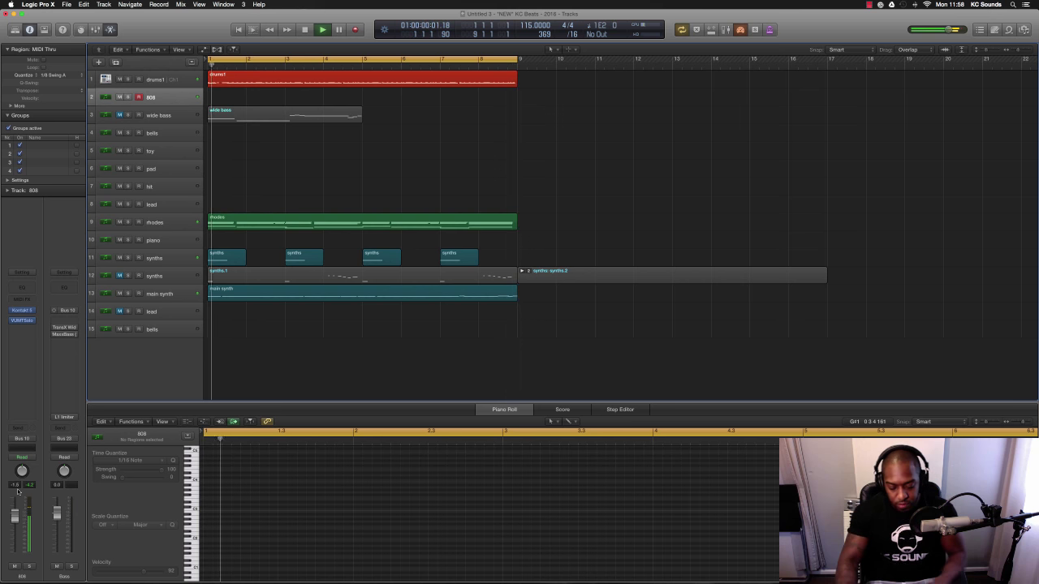
{"action": "key", "text": "shift+r"}
{"action": "key", "text": "space"}
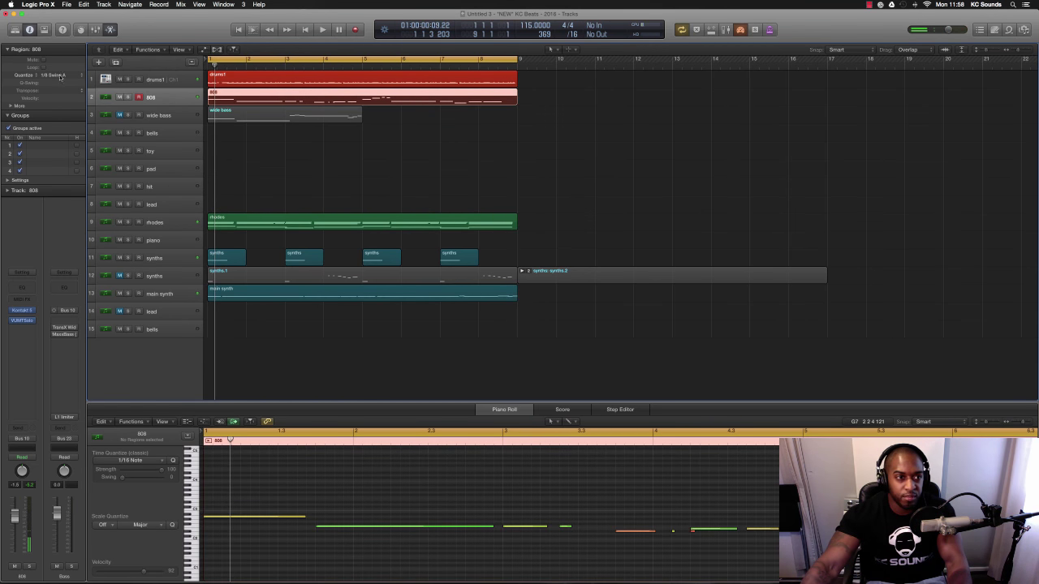
Quantize the 808 region to 1/16 Swing A and audition the line
{"action": "left_click", "coordinate": [59, 77]}
{"action": "left_click", "coordinate": [65, 33]}
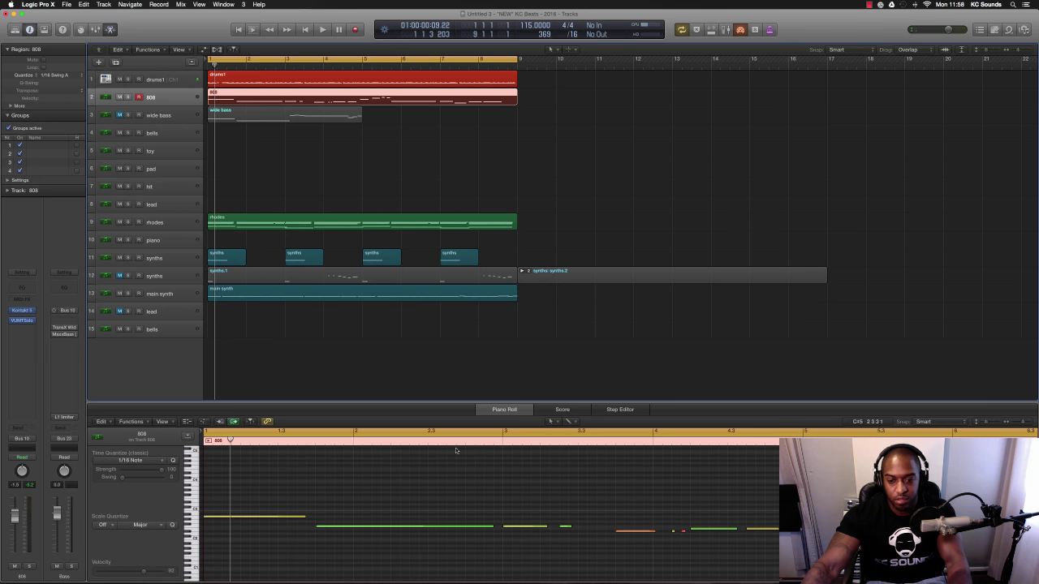
{"action": "scroll", "coordinate": [707, 529], "scroll_direction": "right", "scroll_amount": 3}
{"action": "scroll", "coordinate": [702, 529], "scroll_direction": "right", "scroll_amount": 3}
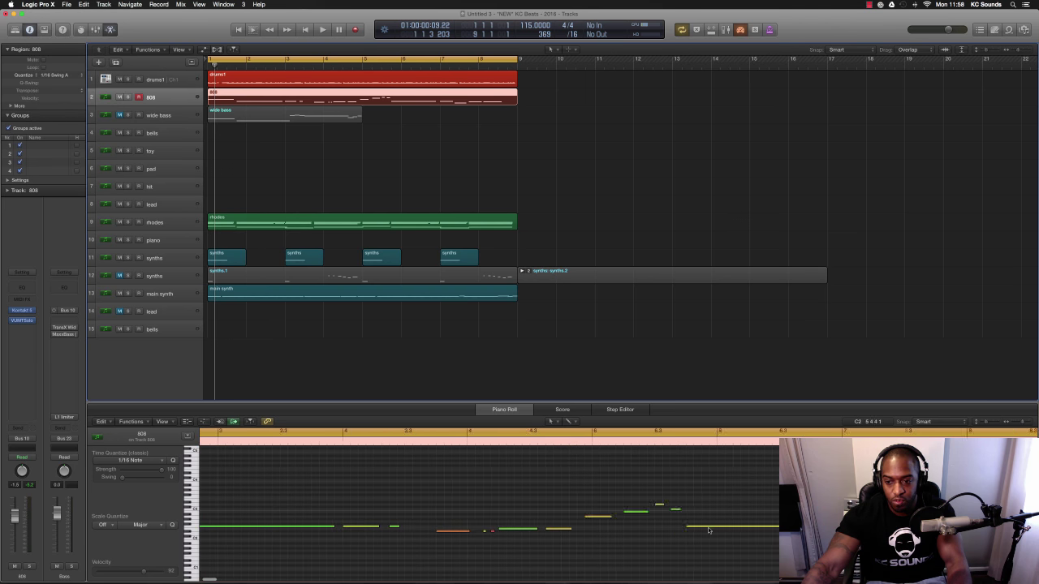
{"action": "scroll", "coordinate": [697, 529], "scroll_direction": "right", "scroll_amount": 3}
{"action": "scroll", "coordinate": [692, 529], "scroll_direction": "right", "scroll_amount": 3}
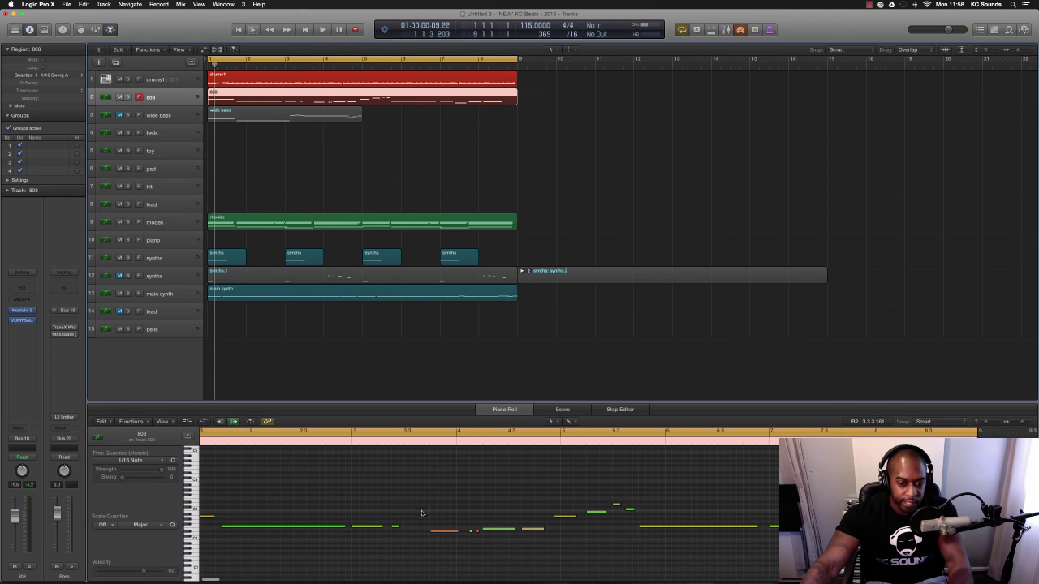
{"action": "scroll", "coordinate": [414, 512], "scroll_direction": "left", "scroll_amount": 3}
{"action": "scroll", "coordinate": [398, 510], "scroll_direction": "left", "scroll_amount": 2}
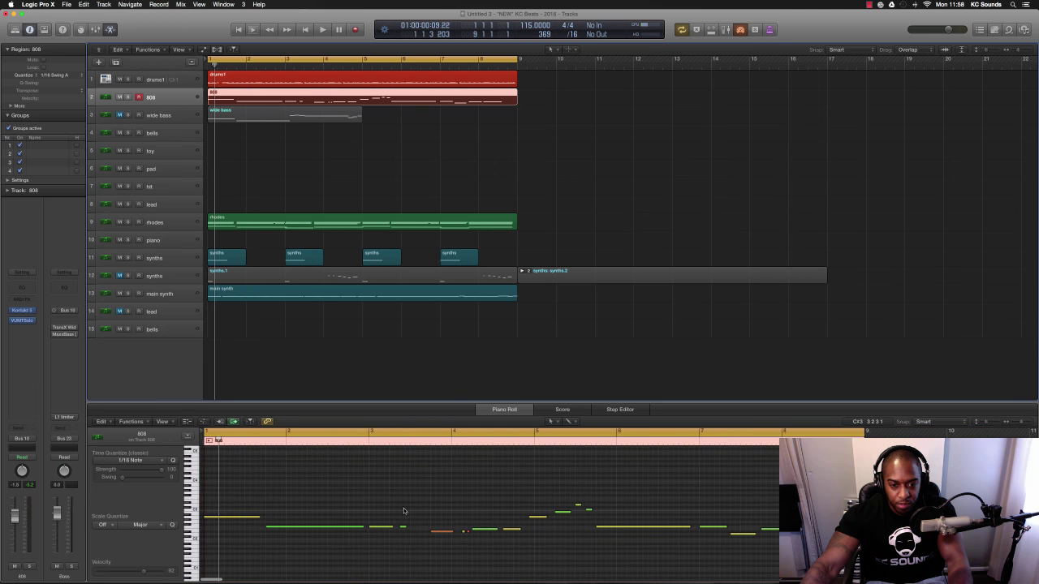
{"action": "scroll", "coordinate": [403, 510], "scroll_direction": "up", "scroll_amount": 1}
{"action": "scroll", "coordinate": [403, 509], "scroll_direction": "down", "scroll_amount": 2}
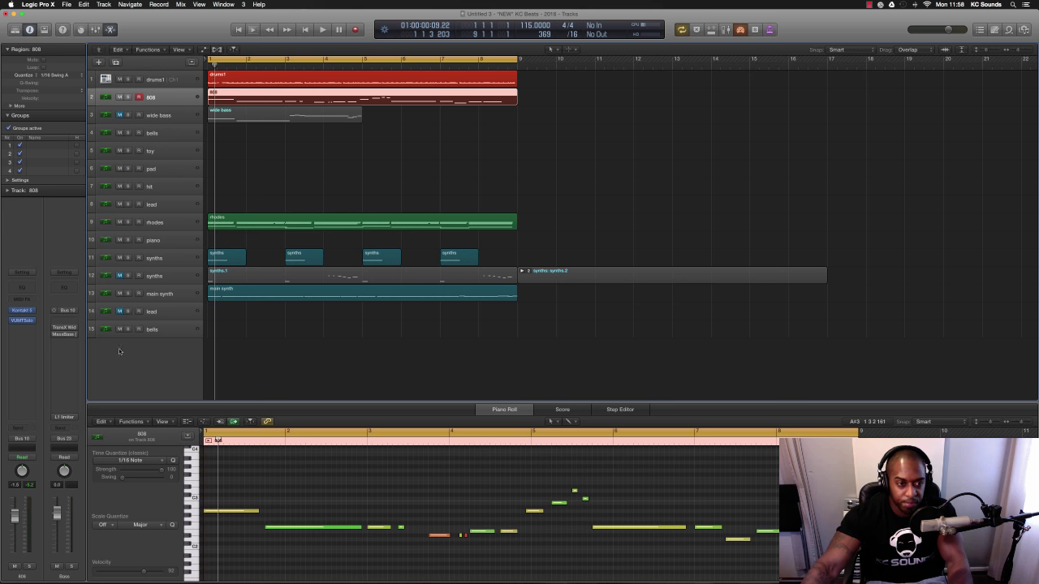
{"action": "key", "text": "space"}
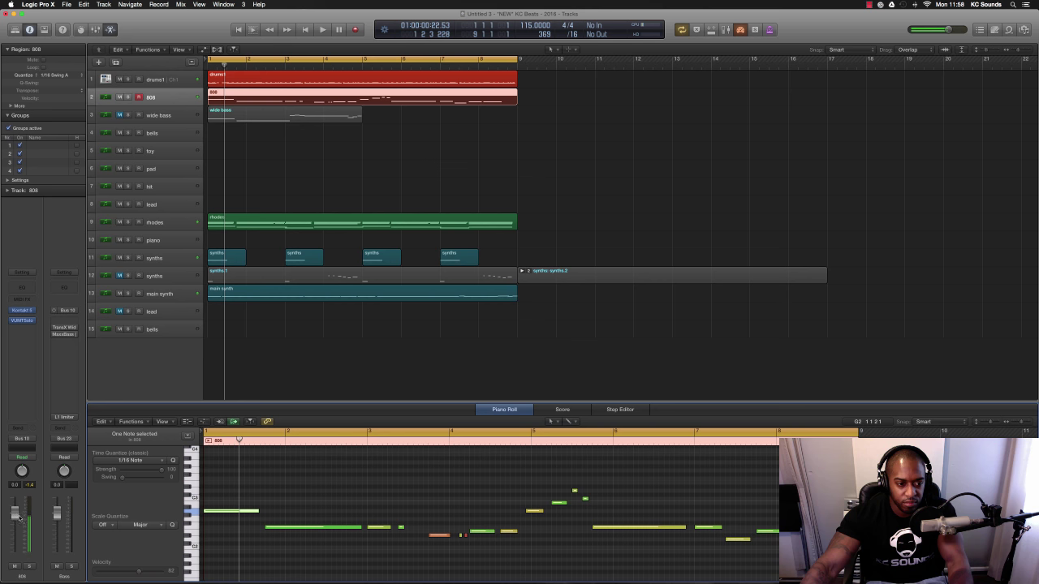
{"action": "key", "text": "space"}
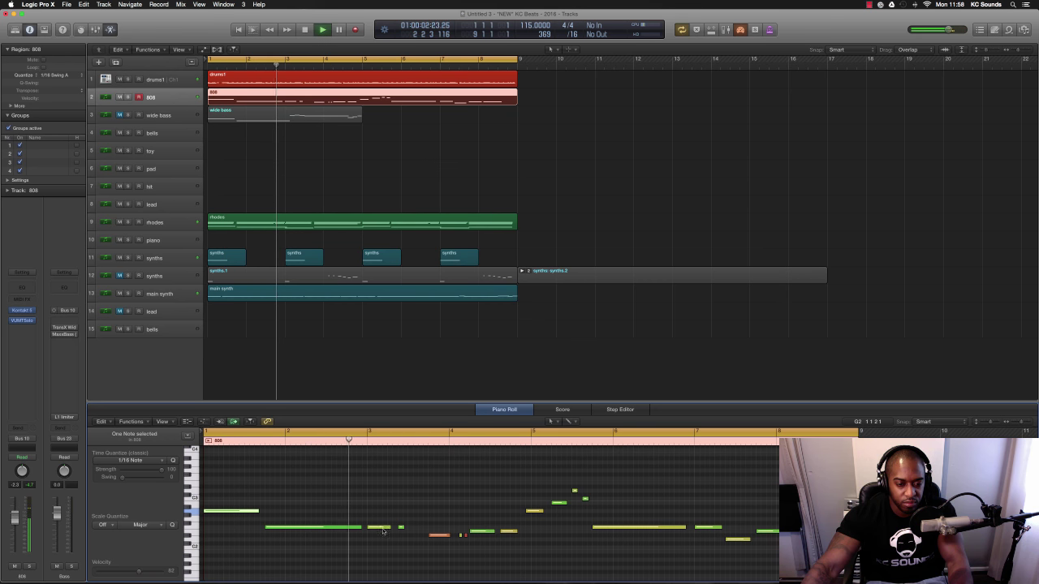
Drop two short notes after bar 3 a semitone and raise the orange note to E2
{"action": "left_click", "coordinate": [400, 528]}
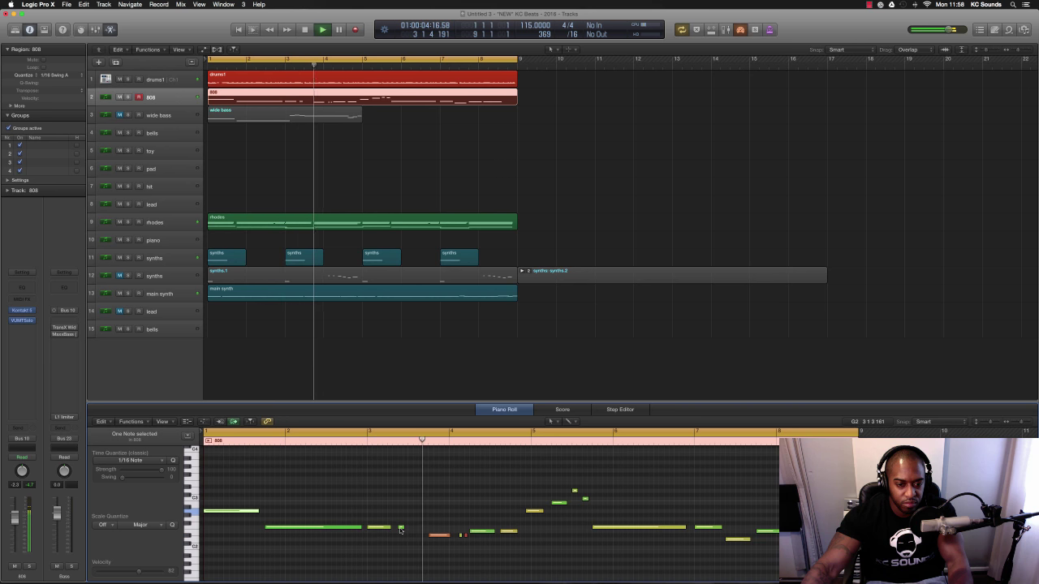
{"action": "left_click", "coordinate": [377, 528], "text": "shift"}
{"action": "left_click_drag", "start_coordinate": [375, 532], "coordinate": [377, 531]}
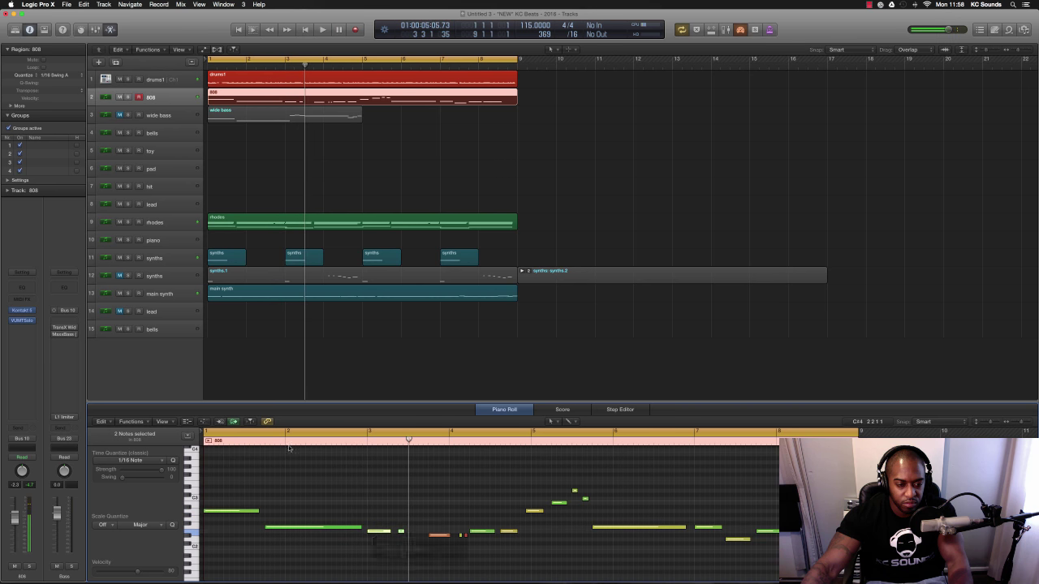
{"action": "key", "text": "space"}
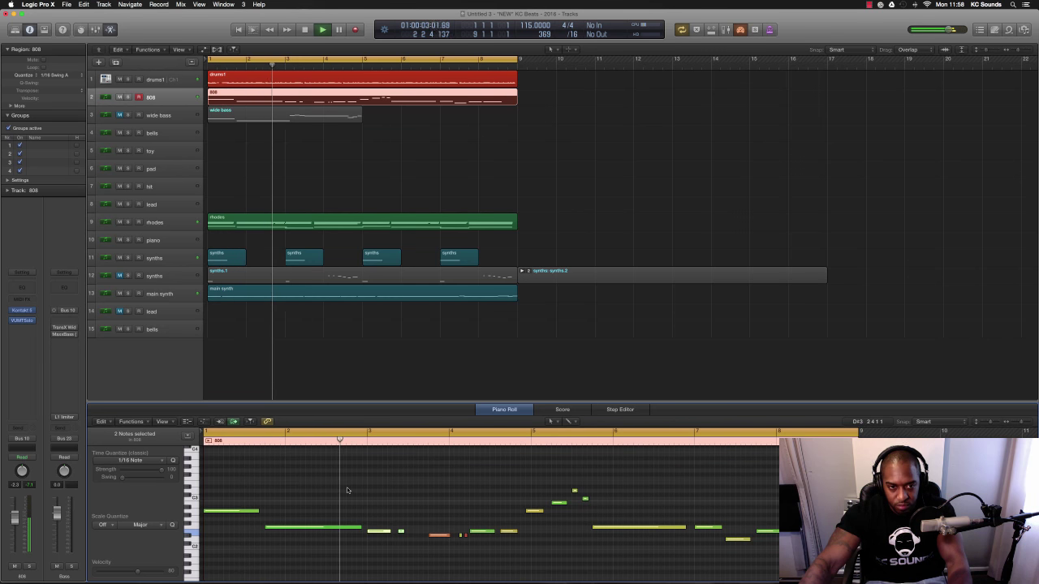
{"action": "key", "text": "space"}
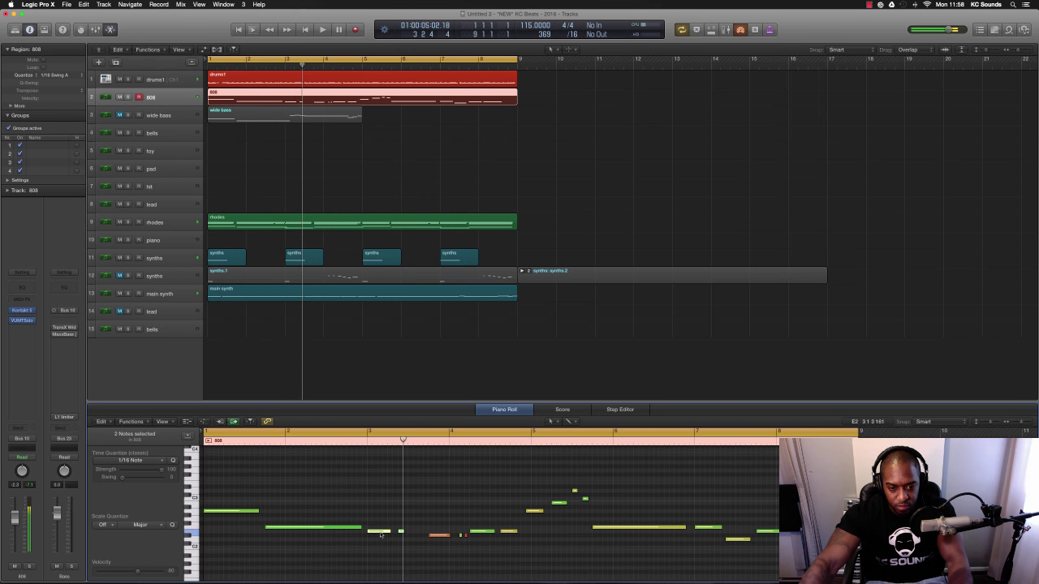
{"action": "left_click_drag", "start_coordinate": [379, 532], "coordinate": [380, 529]}
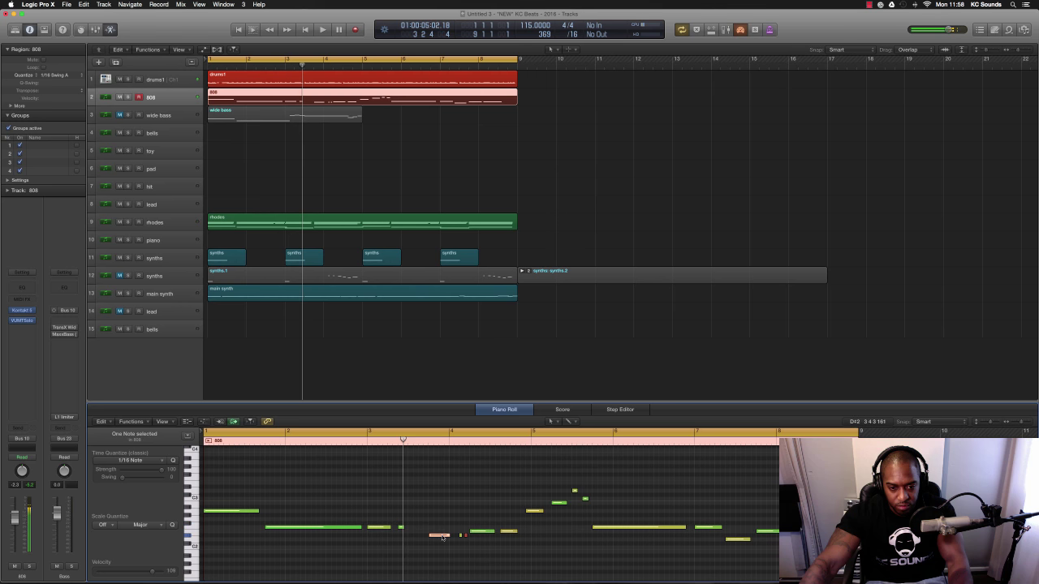
{"action": "left_click_drag", "start_coordinate": [442, 536], "coordinate": [446, 531]}
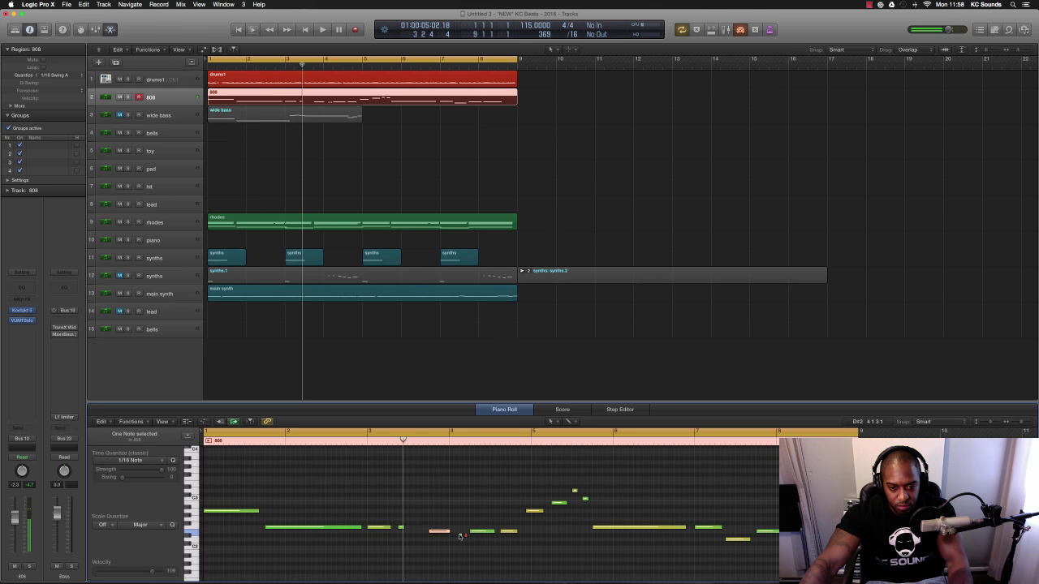
{"action": "key", "text": "super+Right"}
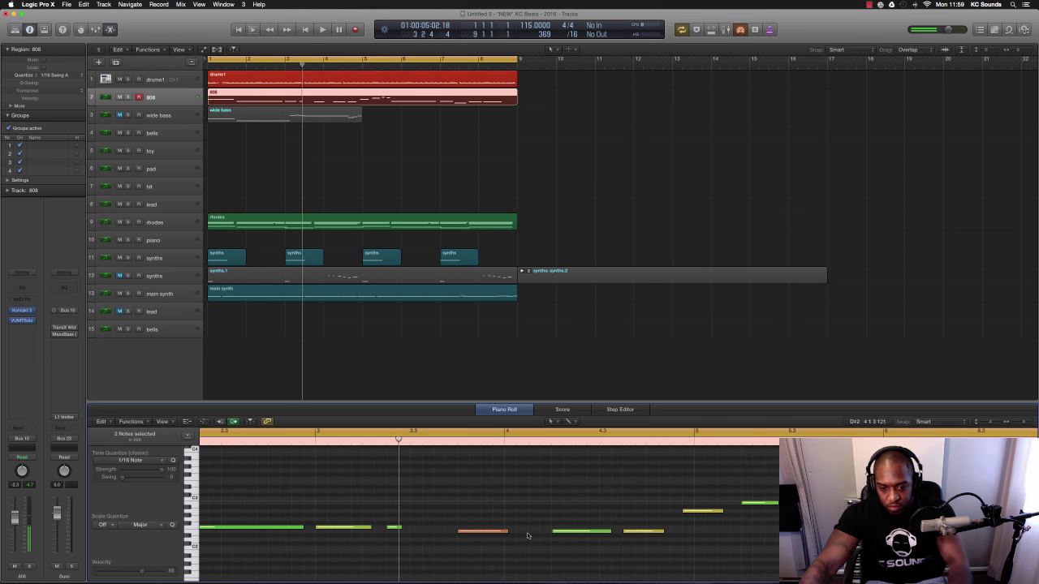
Lengthen the short 808 note after bar 3
{"action": "key", "text": "space"}
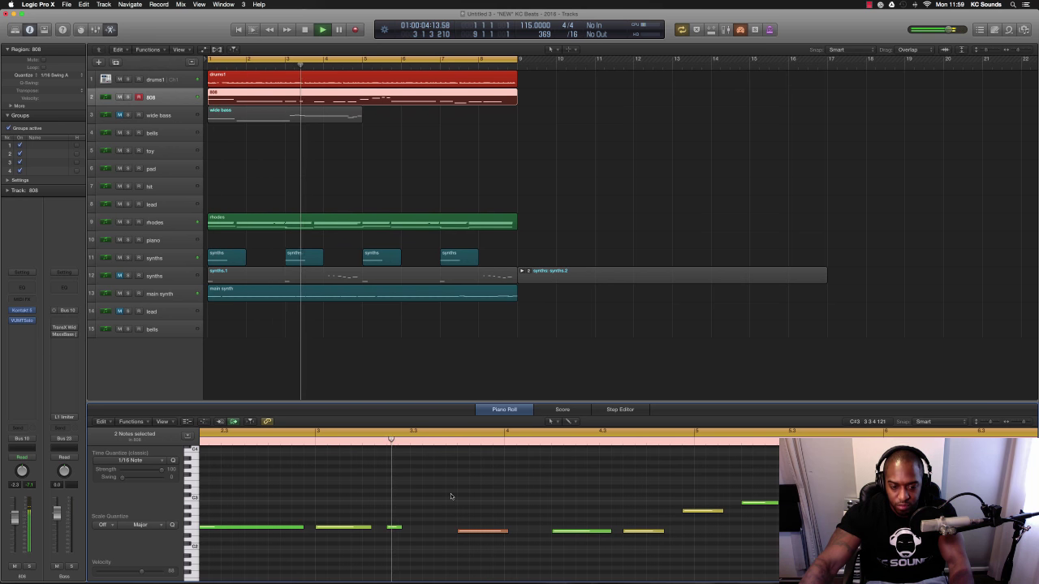
{"action": "key", "text": "space"}
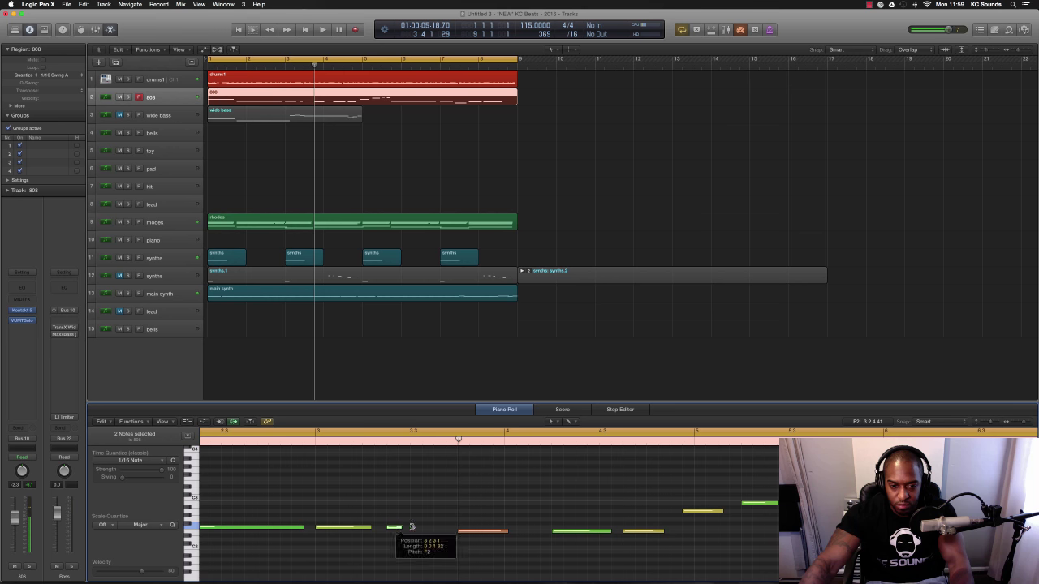
{"action": "left_click_drag", "start_coordinate": [411, 528], "coordinate": [444, 527]}
{"action": "left_click", "coordinate": [418, 528]}
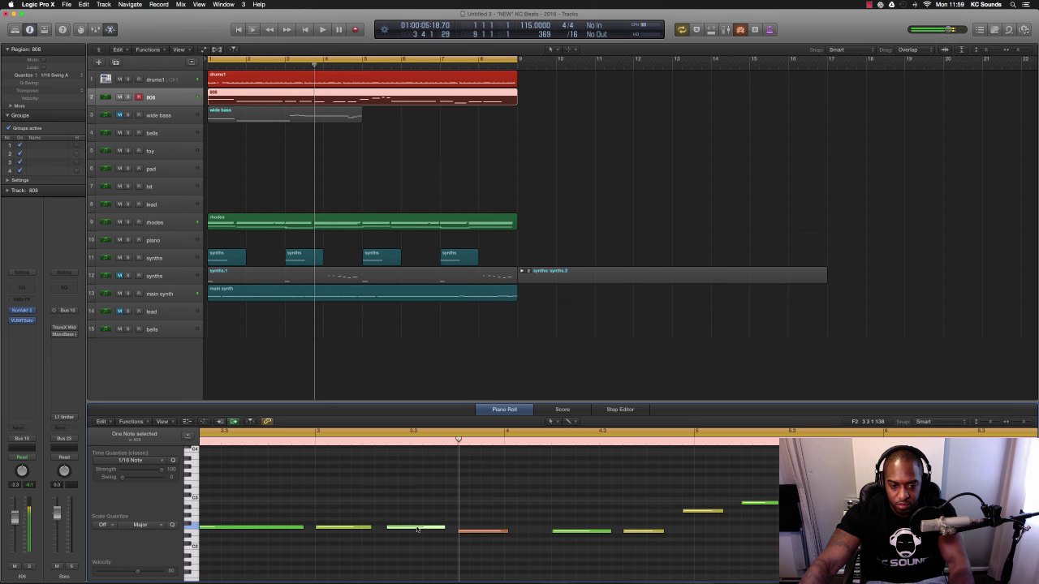
{"action": "left_click", "coordinate": [469, 532]}
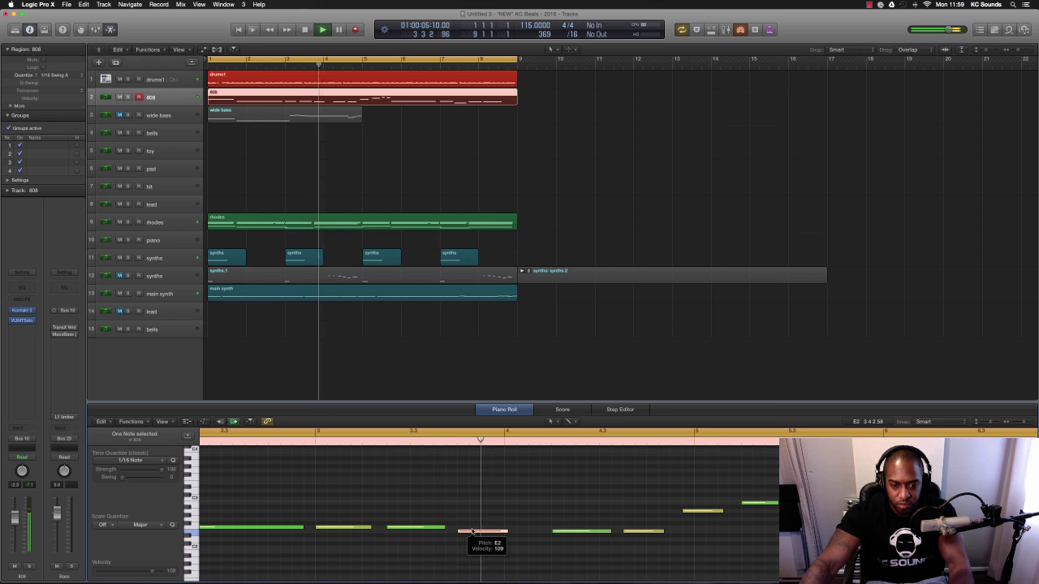
Stretch the E2 note to bar 4 and lower its velocity
{"action": "key", "text": "space"}
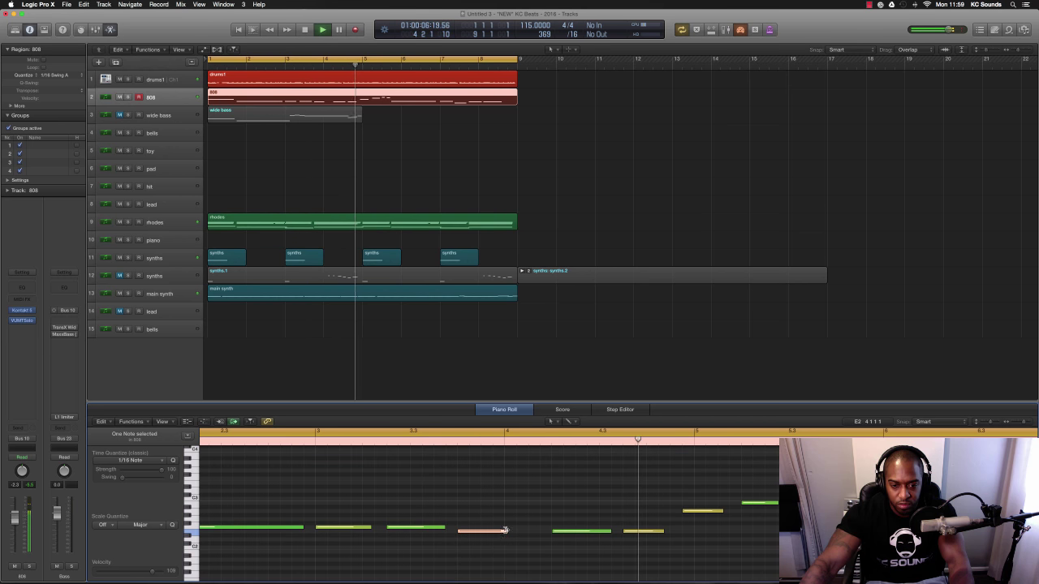
{"action": "left_click_drag", "start_coordinate": [497, 533], "coordinate": [545, 537]}
{"action": "key", "text": "Return"}
{"action": "key", "text": "space"}
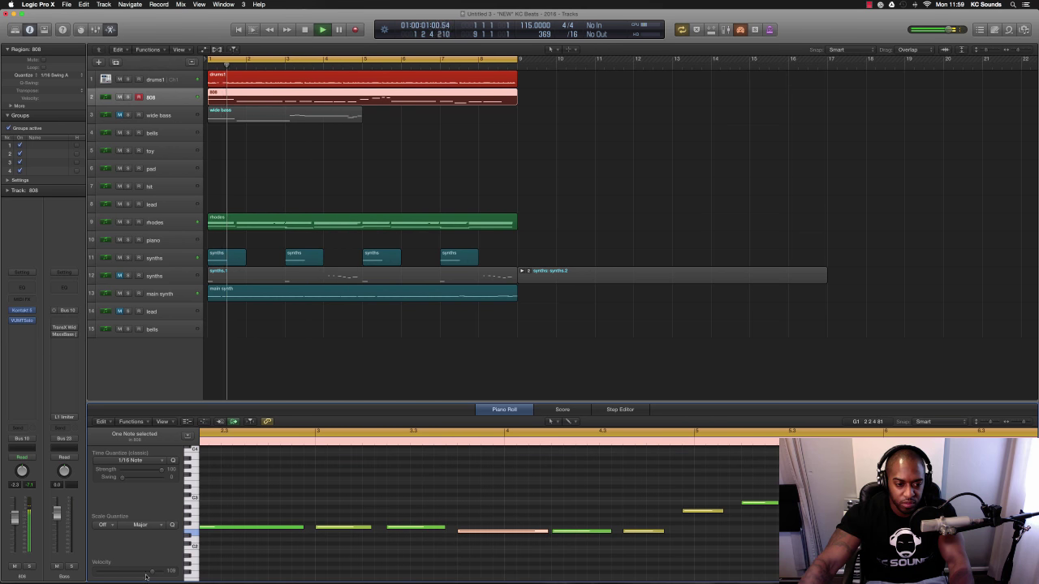
{"action": "left_click_drag", "start_coordinate": [146, 576], "coordinate": [145, 573]}
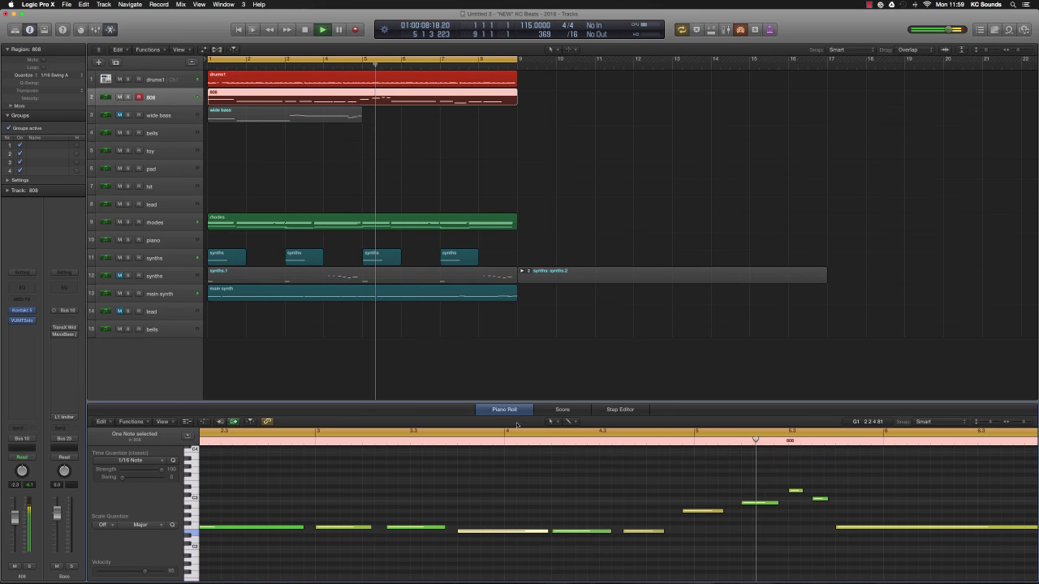
Move the 808 note near bar 5 one sixteenth later and replay the part from bar 1
{"action": "key", "text": "space"}
{"action": "left_click_drag", "start_coordinate": [693, 513], "coordinate": [709, 513]}
{"action": "left_click", "coordinate": [682, 440]}
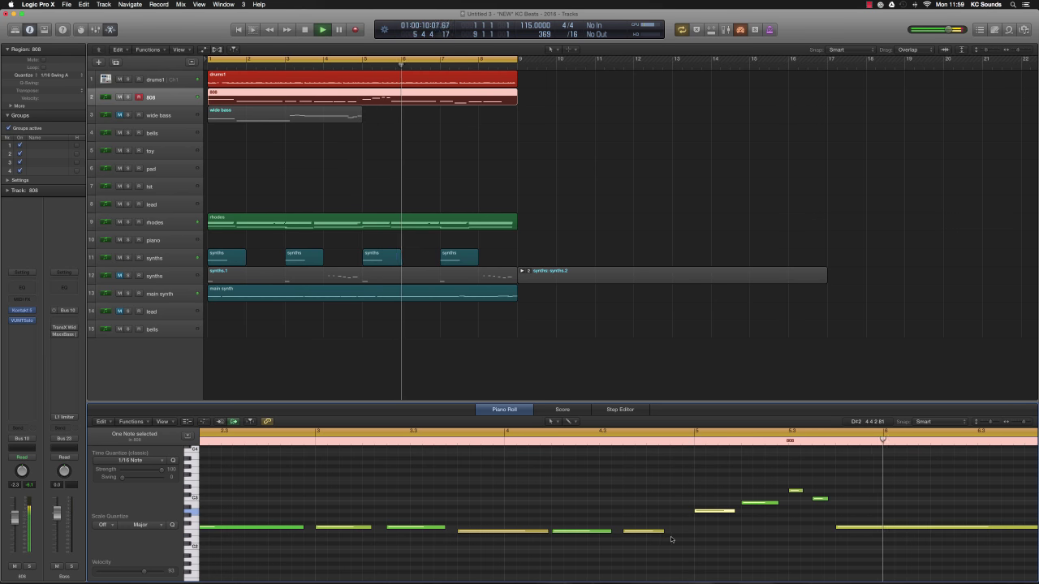
{"action": "key", "text": "super+Left"}
{"action": "key", "text": "super+Left"}
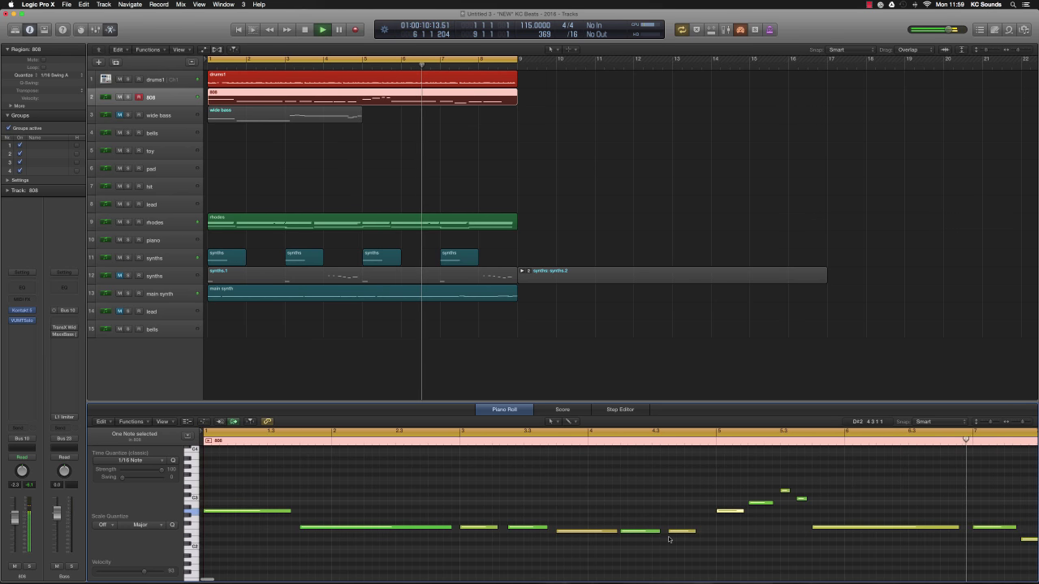
{"action": "key", "text": "super+Left"}
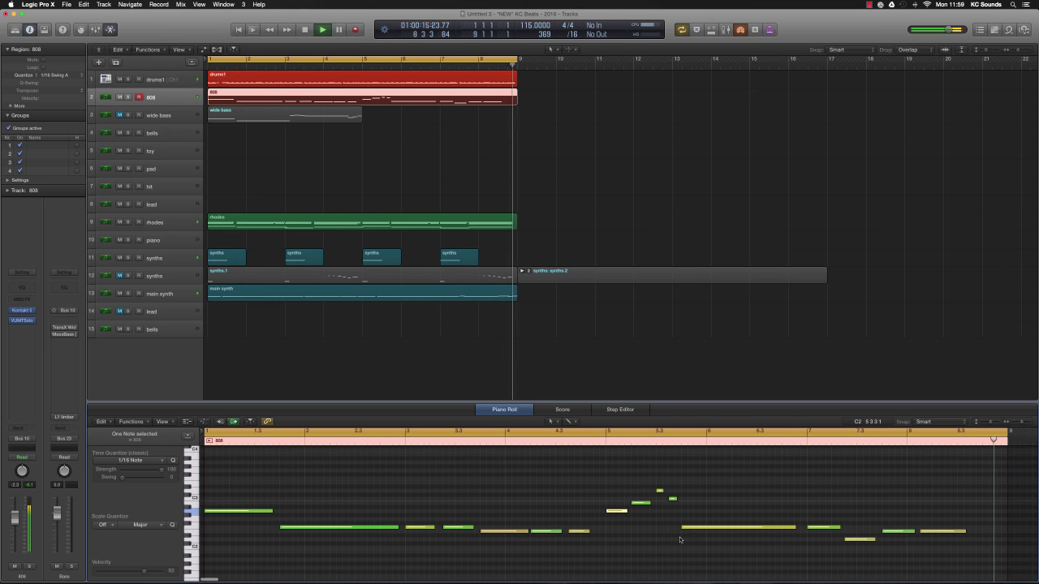
{"action": "key", "text": "space"}
{"action": "key", "text": "Return"}
{"action": "key", "text": "space"}
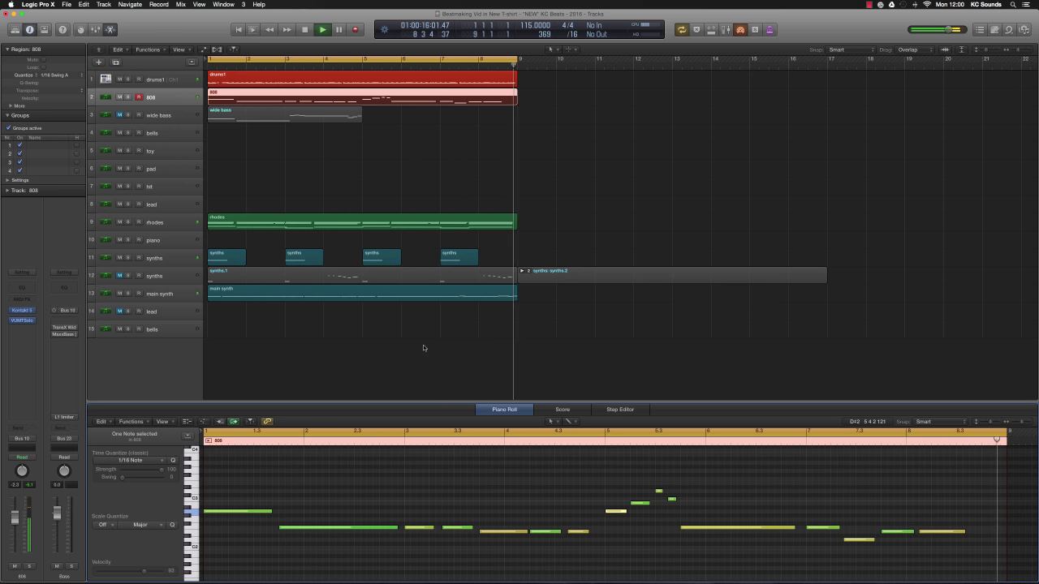
{"action": "key", "text": "space"}
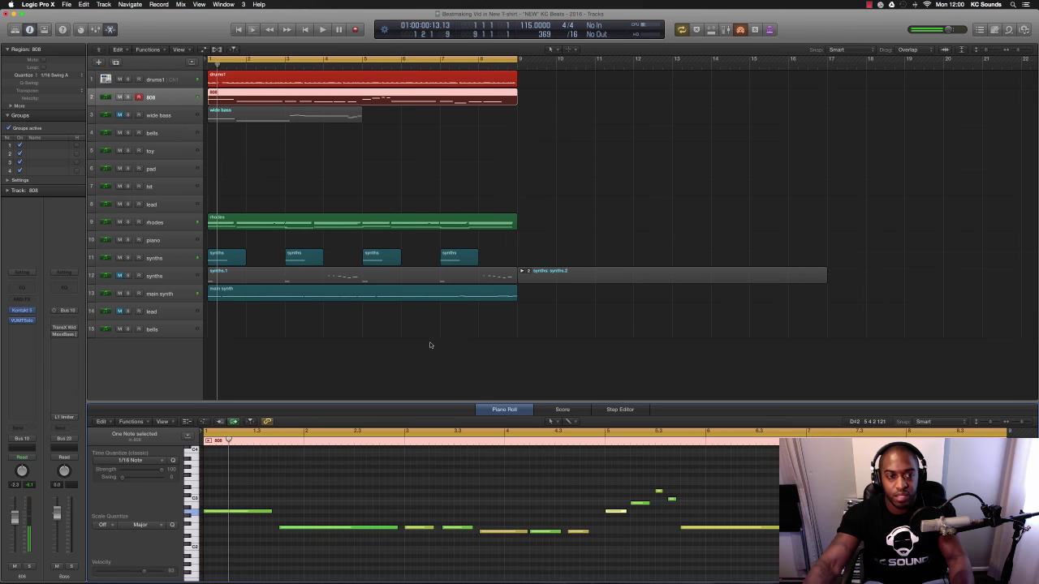